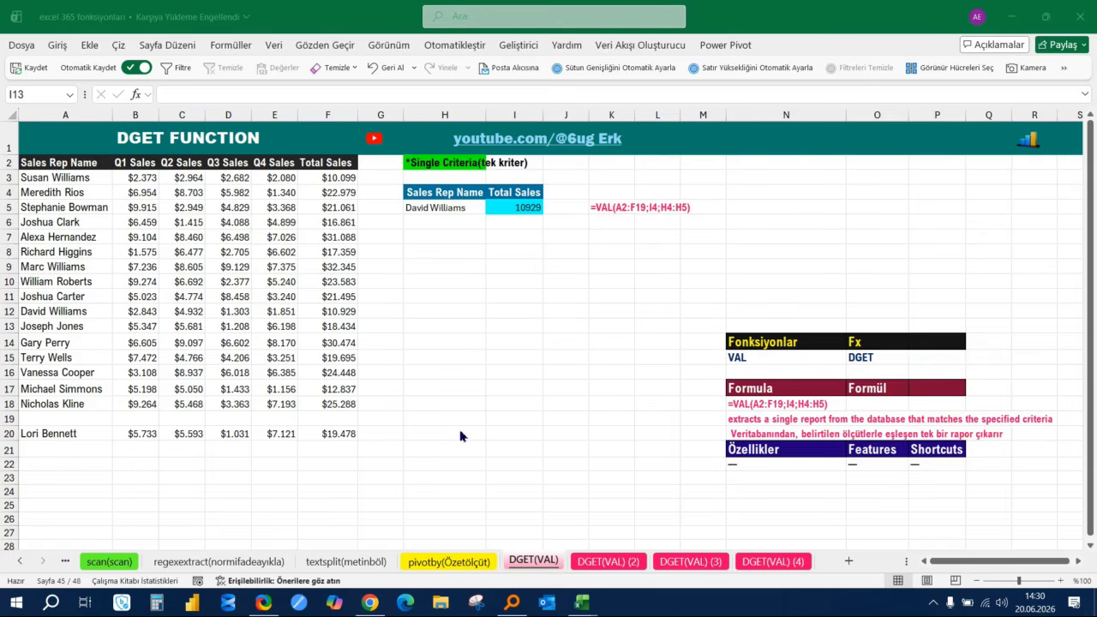
{"action": "left_click", "coordinate": [519, 282]}
{"action": "left_click", "coordinate": [468, 312]}
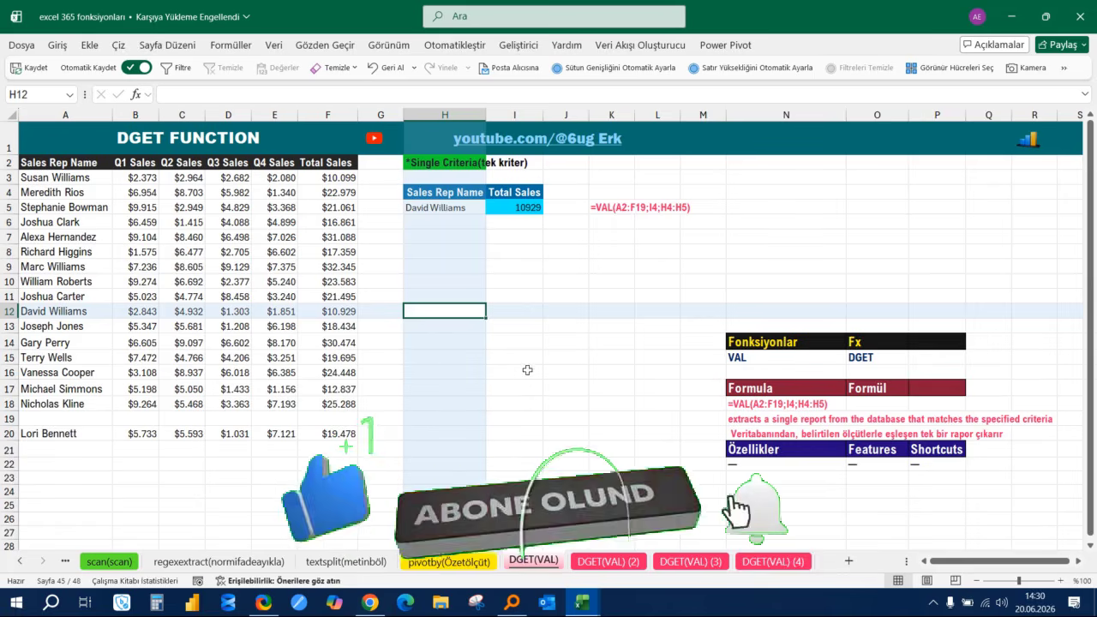
{"action": "left_click", "coordinate": [538, 313]}
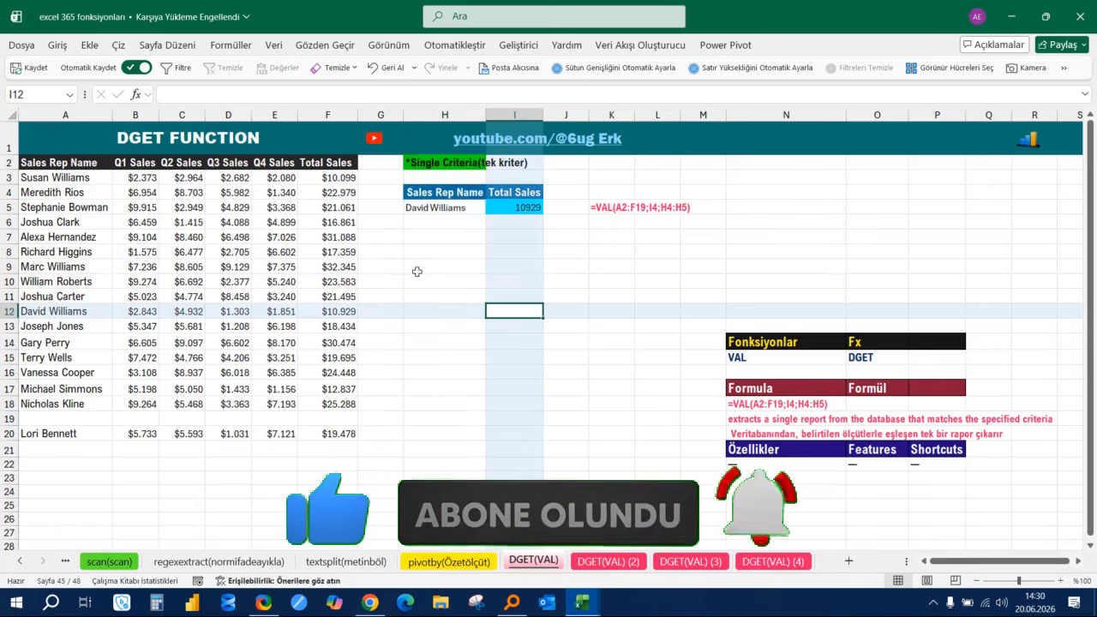
{"action": "left_click_drag", "start_coordinate": [69, 162], "coordinate": [360, 431]}
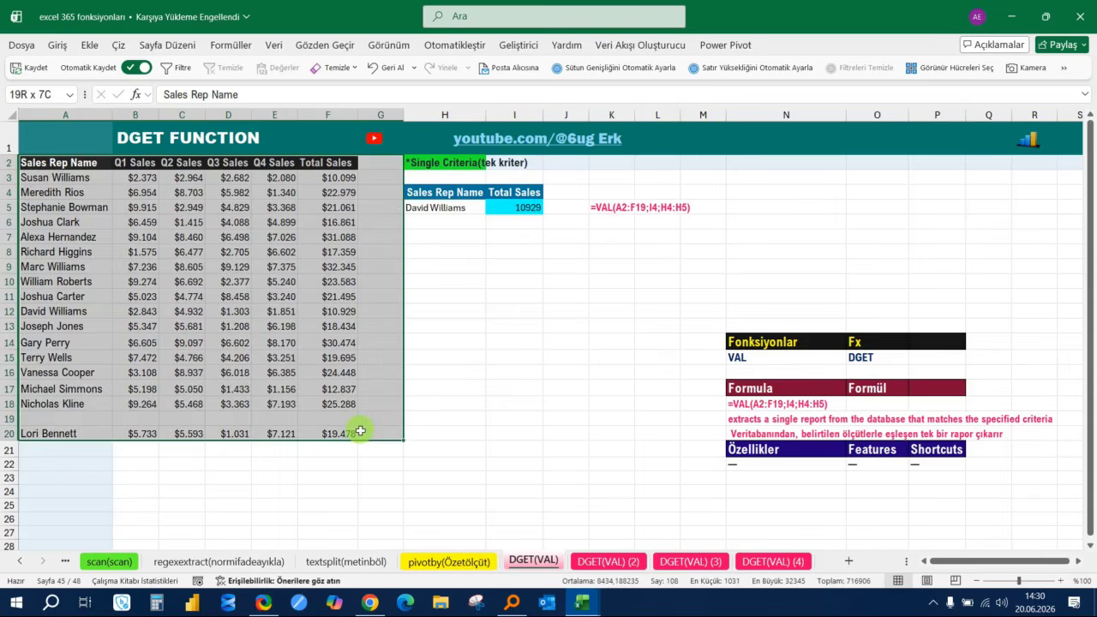
{"action": "left_click", "coordinate": [451, 417]}
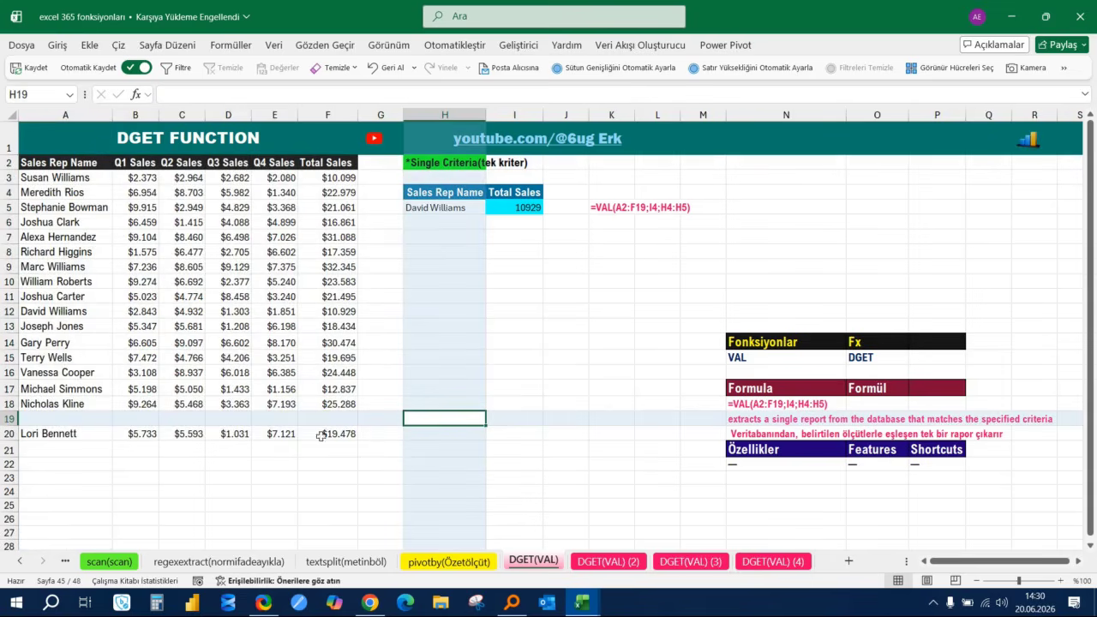
- Move the detached sales record from A20:F20 up into the empty row 19
{"action": "left_click_drag", "start_coordinate": [74, 433], "coordinate": [329, 440]}
{"action": "key", "text": "ctrl+x"}
{"action": "key", "text": "Up"}
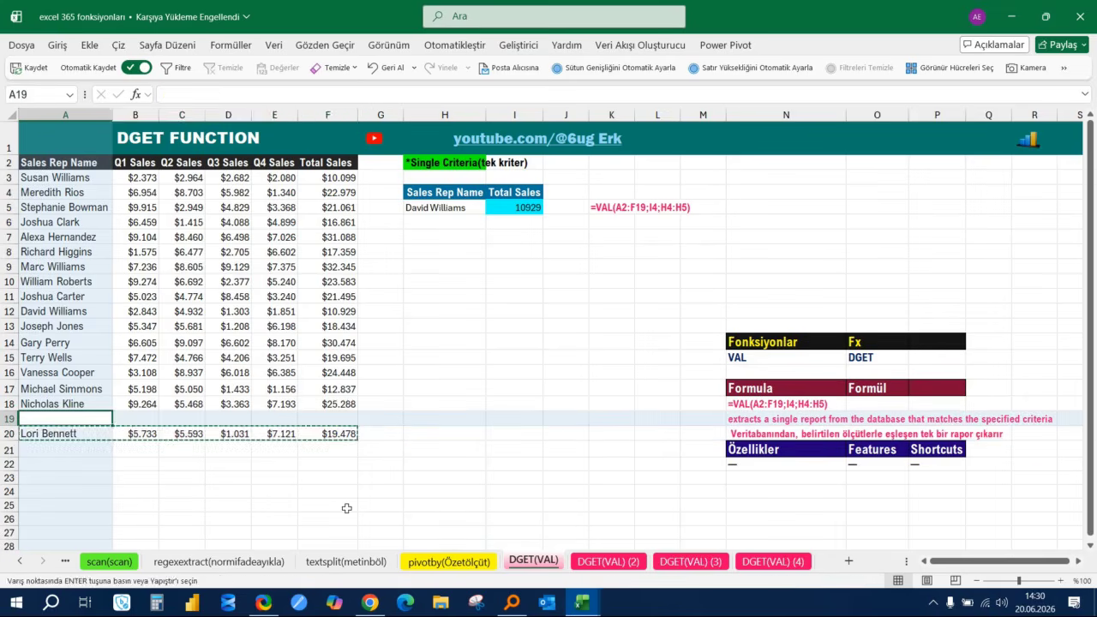
{"action": "key", "text": "ctrl+v"}
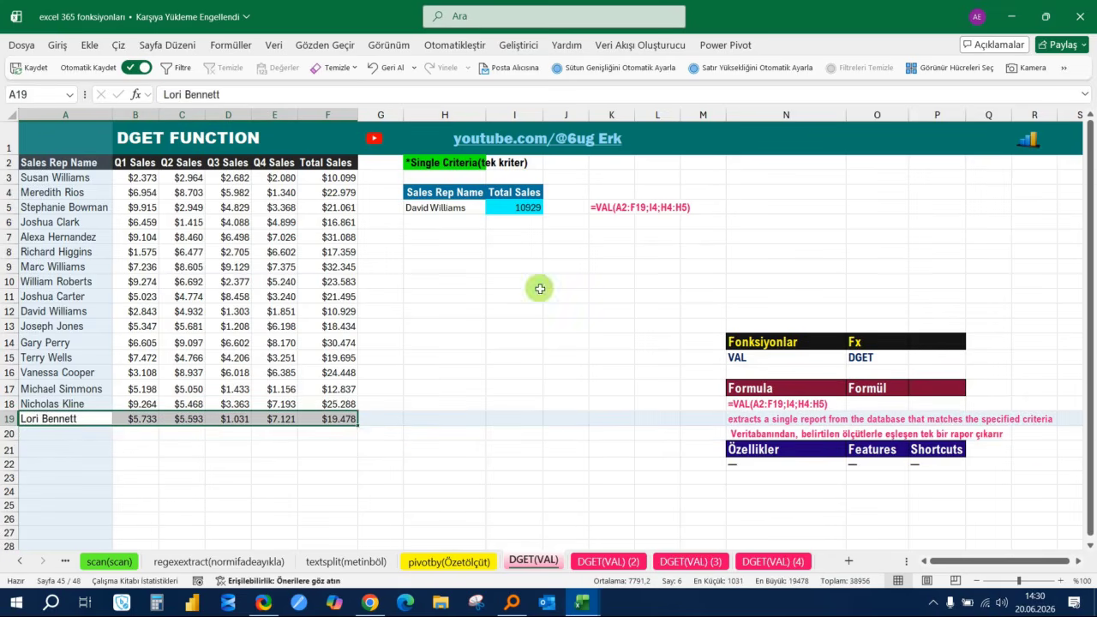
- Examine the criteria block in H4:H5, the Total Sales header in I4 and the existing VAL formula in I5
{"action": "left_click", "coordinate": [535, 285]}
{"action": "left_click", "coordinate": [436, 266]}
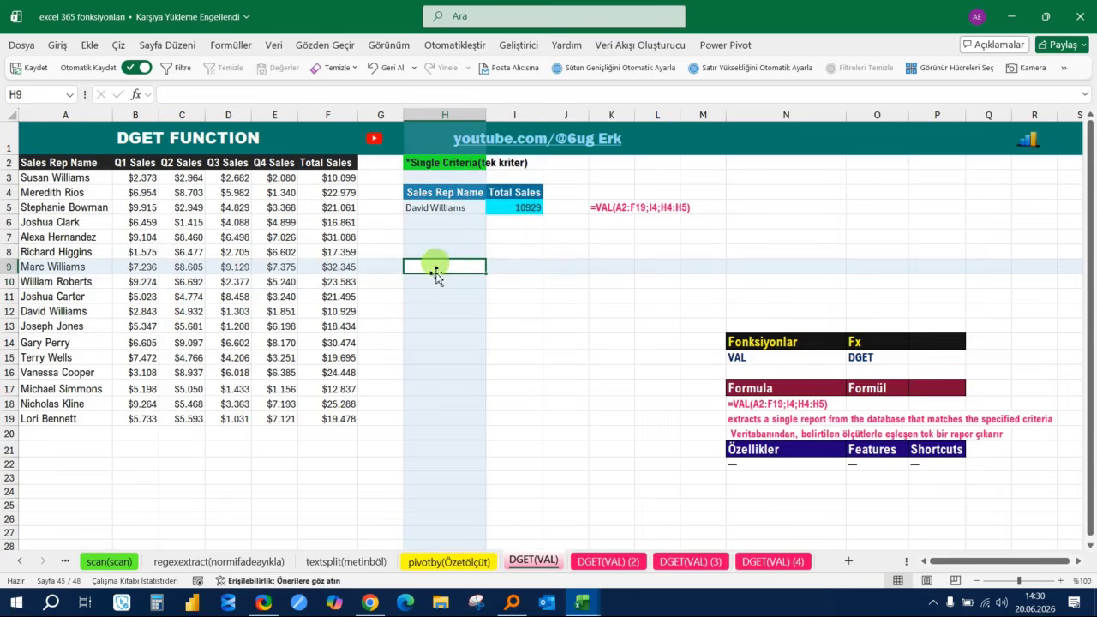
{"action": "left_click", "coordinate": [447, 196]}
{"action": "left_click_drag", "start_coordinate": [448, 196], "coordinate": [448, 206]}
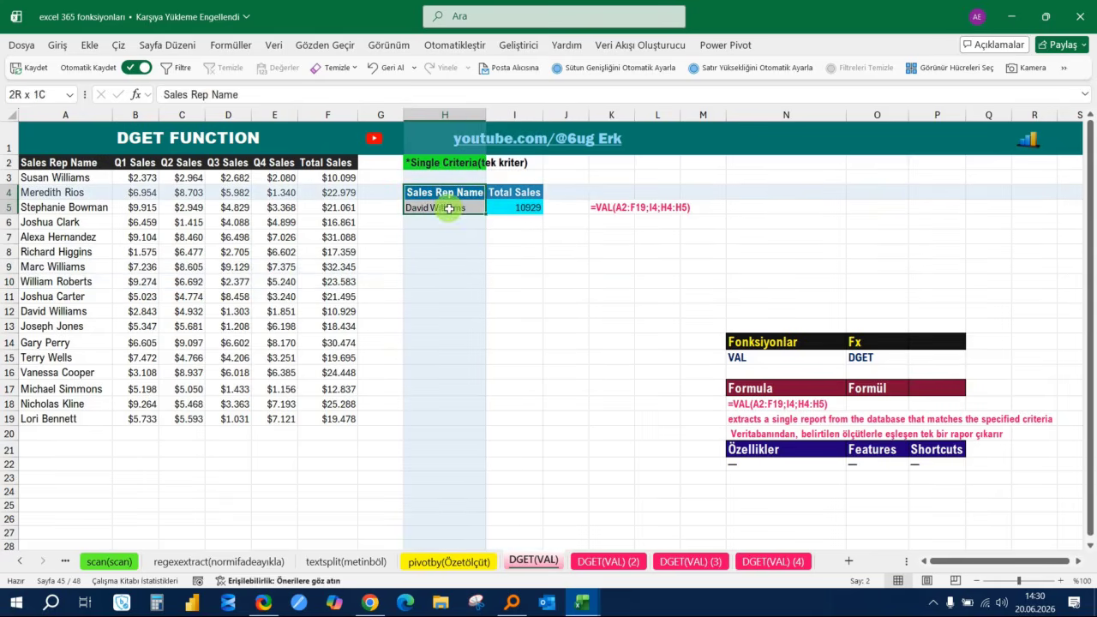
{"action": "left_click_drag", "start_coordinate": [522, 191], "coordinate": [529, 208]}
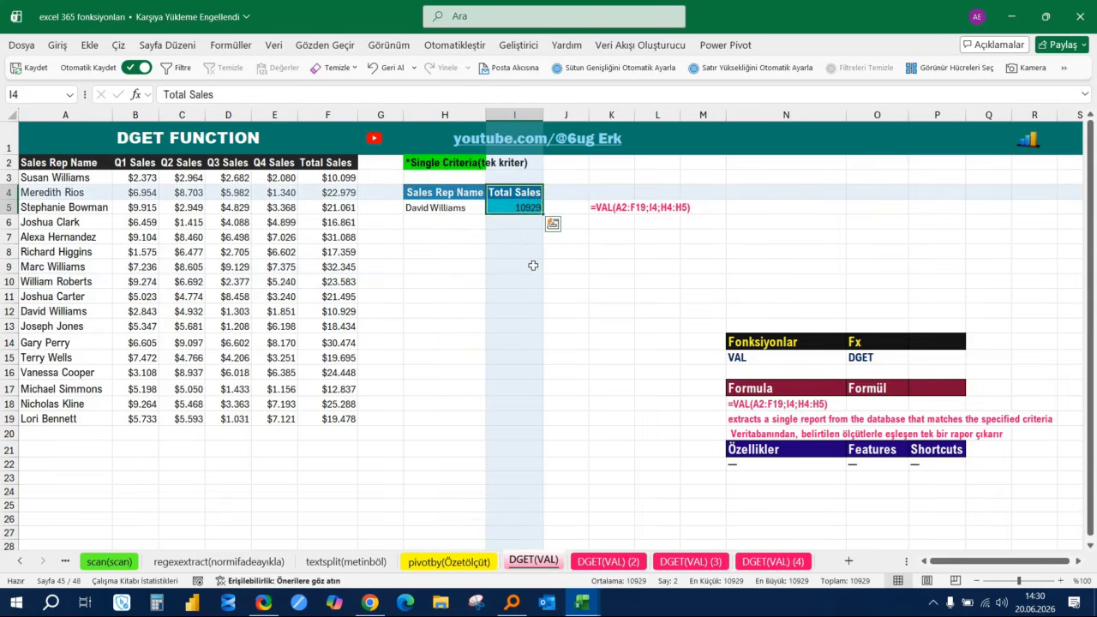
{"action": "left_click", "coordinate": [530, 209]}
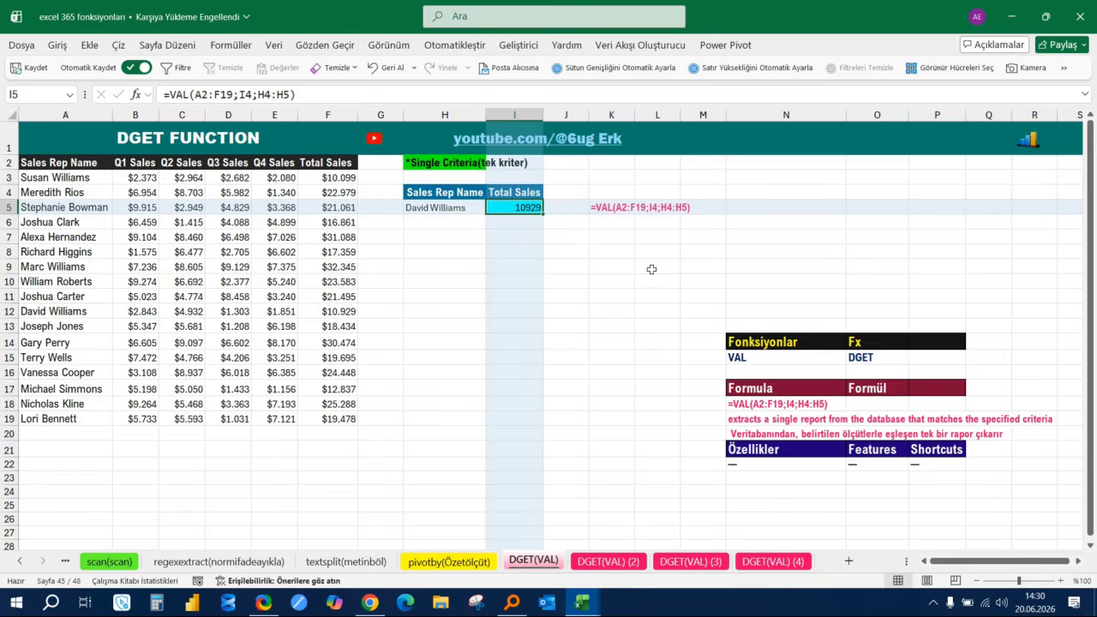
{"action": "left_click", "coordinate": [624, 266]}
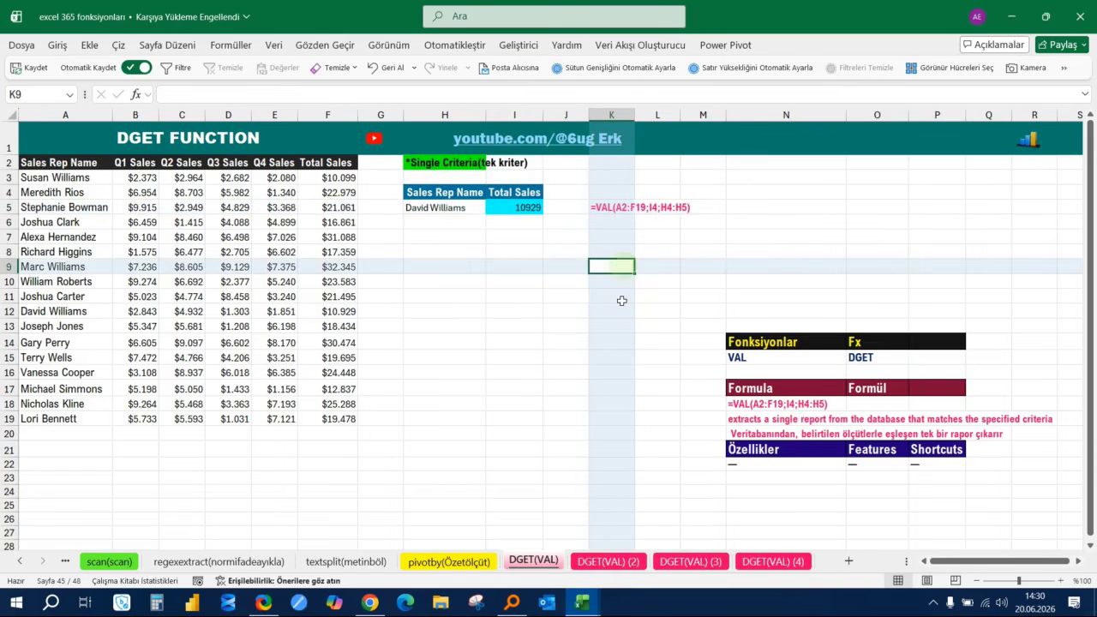
{"action": "left_click", "coordinate": [533, 207]}
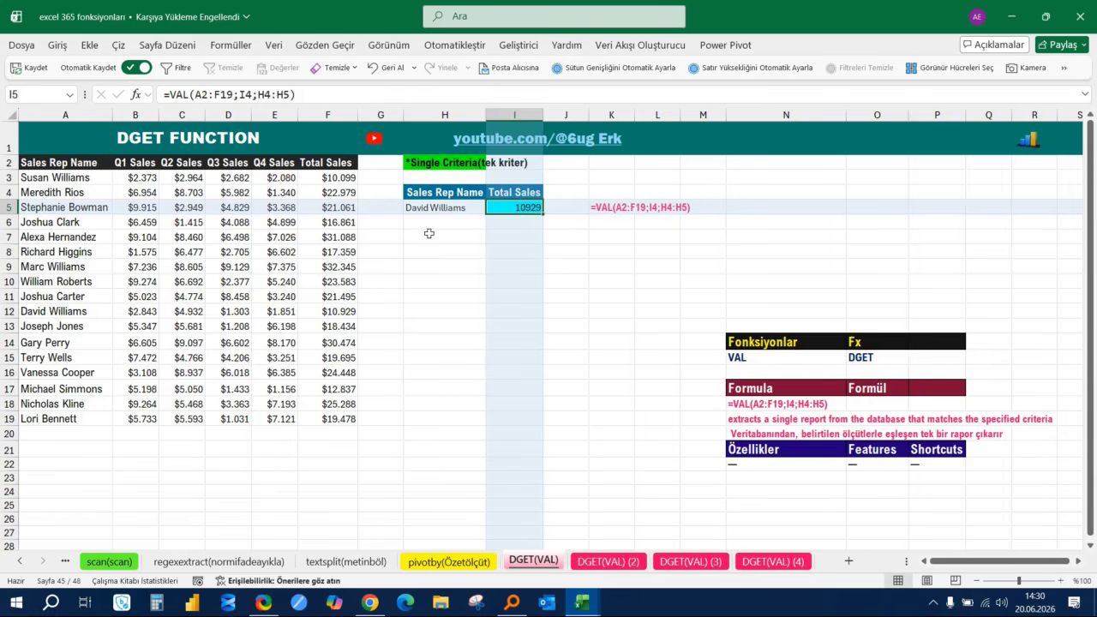
{"action": "left_click_drag", "start_coordinate": [455, 192], "coordinate": [514, 192]}
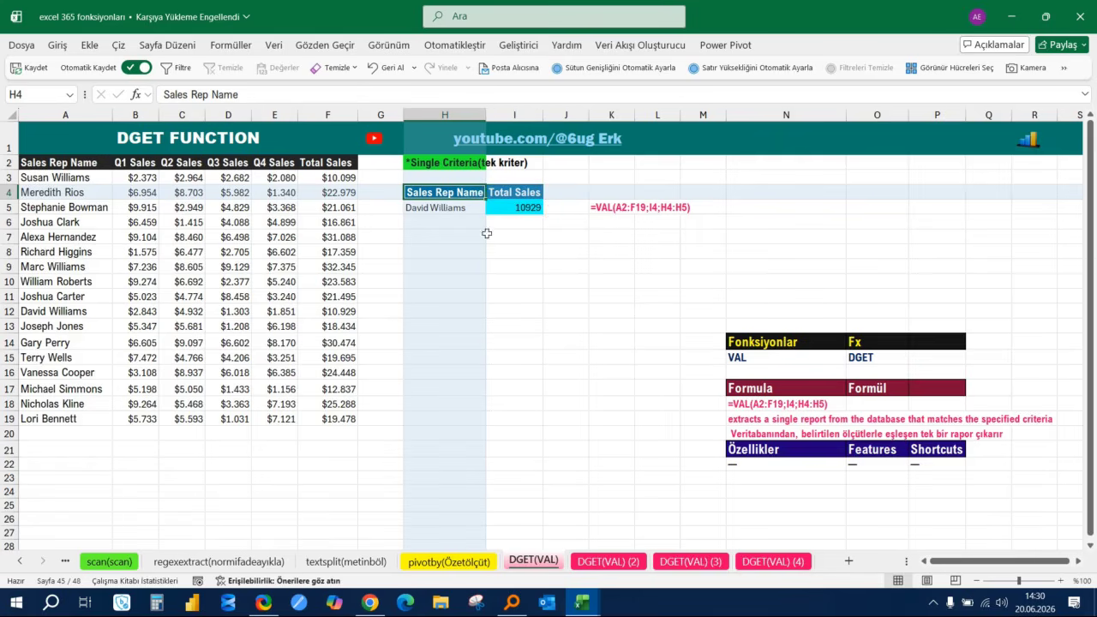
{"action": "left_click", "coordinate": [524, 193]}
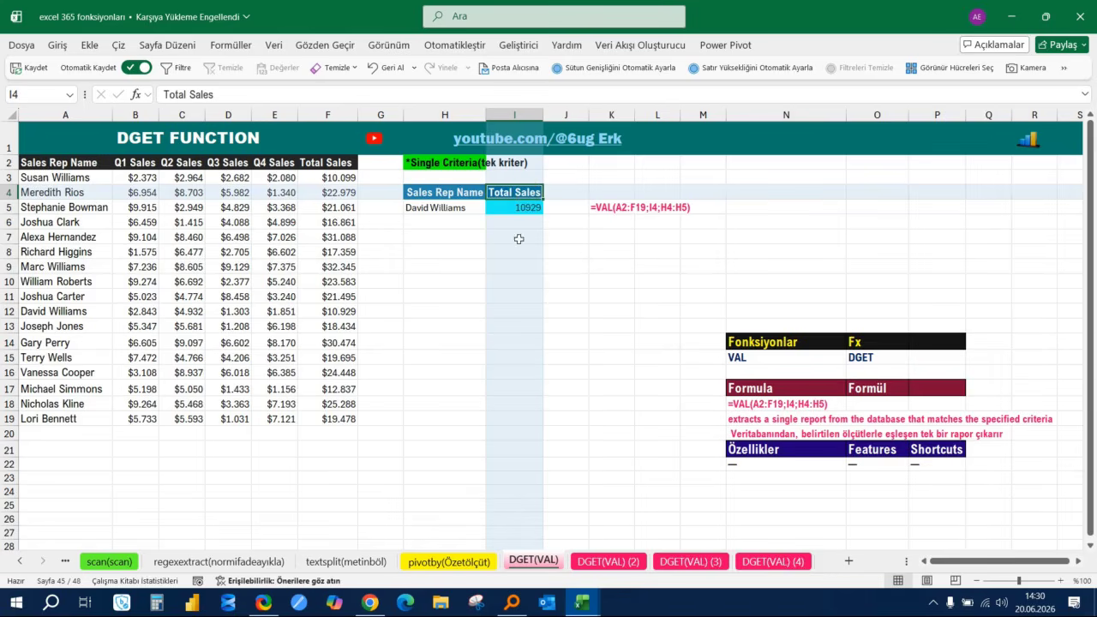
- Clear cell I5 and start a new VAL formula there with A2:F19 as its database argument
{"action": "left_click", "coordinate": [520, 211]}
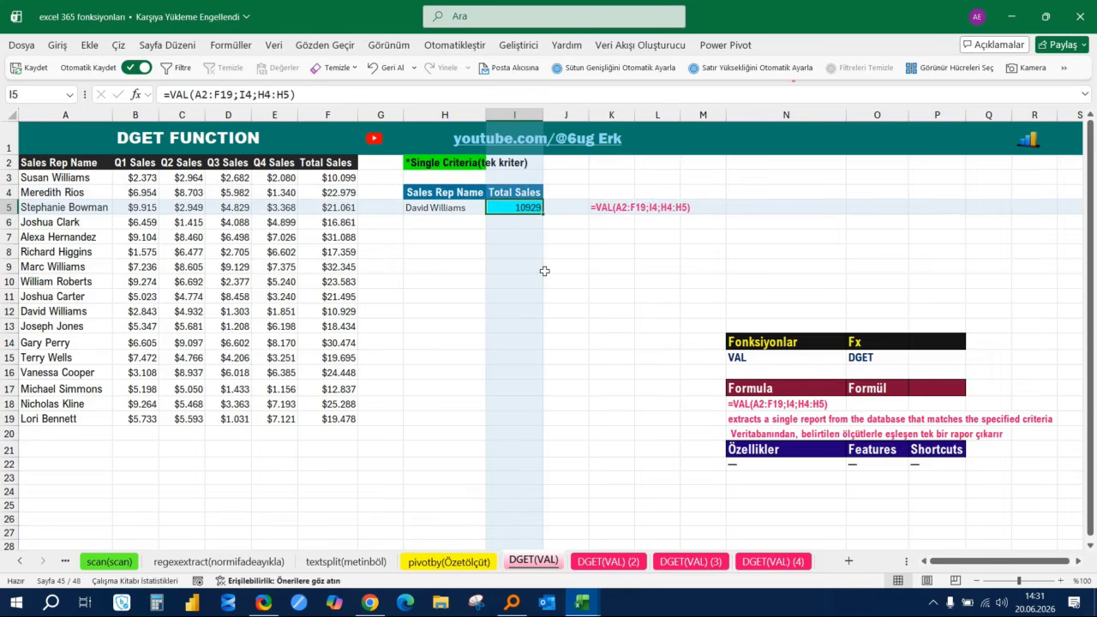
{"action": "key", "text": "Delete"}
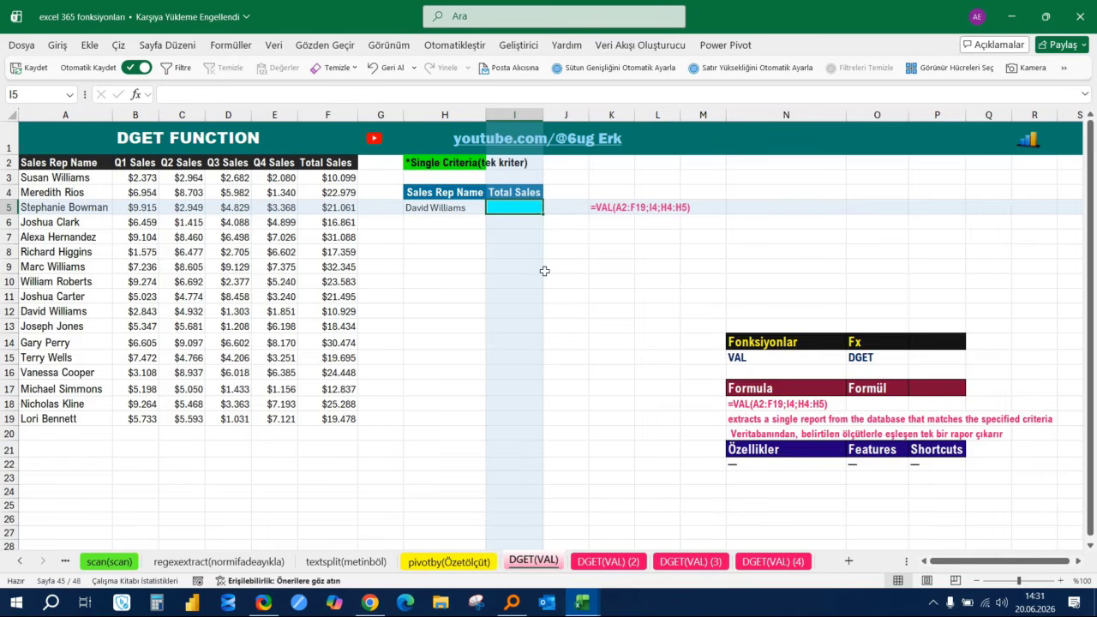
{"action": "type", "text": "="}
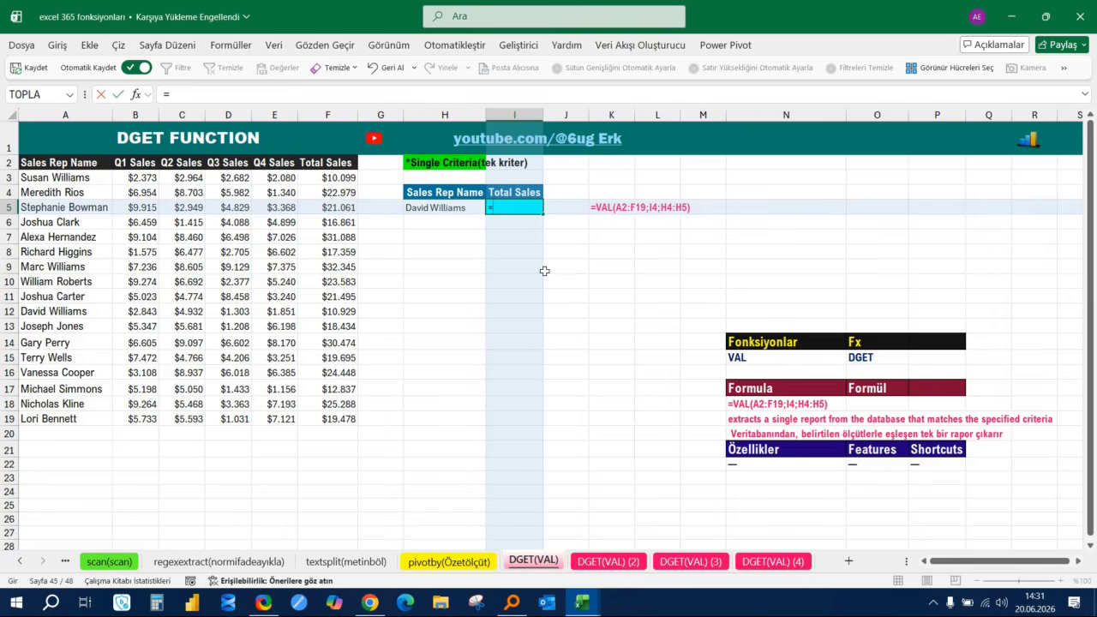
{"action": "type", "text": "val"}
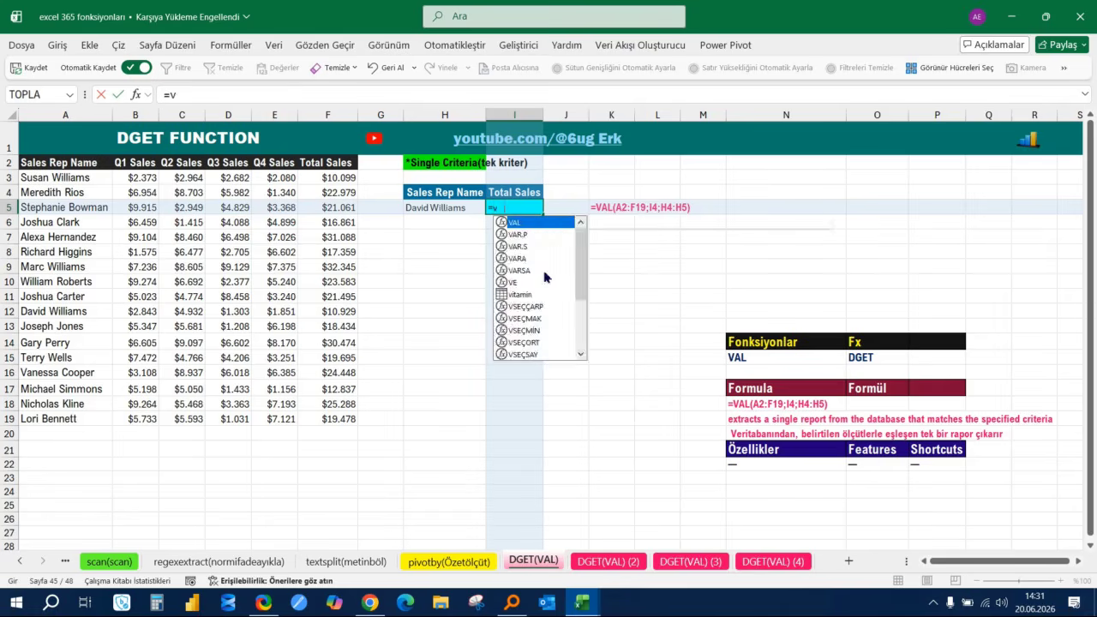
{"action": "key", "text": "BackSpace"}
{"action": "key", "text": "BackSpace"}
{"action": "key", "text": "BackSpace"}
{"action": "key", "text": "Caps_Lock"}
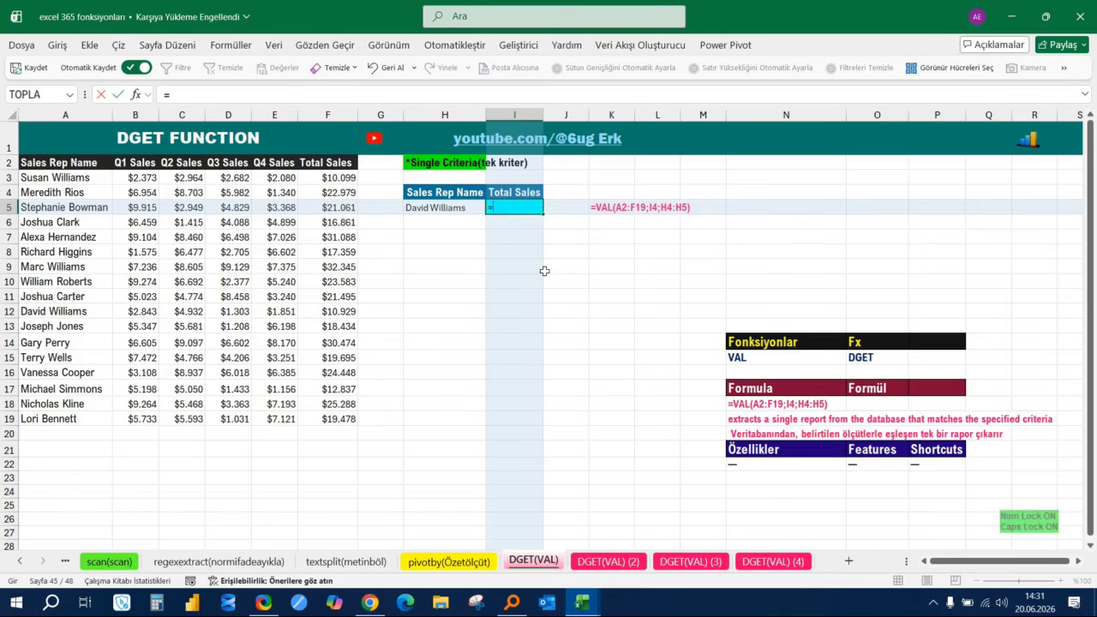
{"action": "type", "text": "VA"}
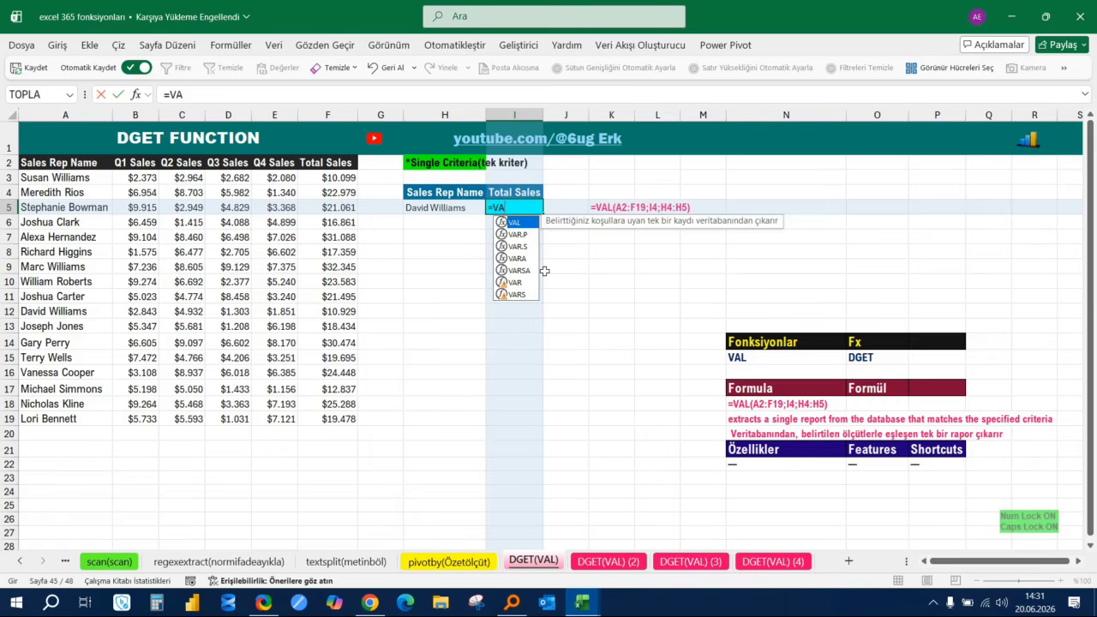
{"action": "key", "text": "Tab"}
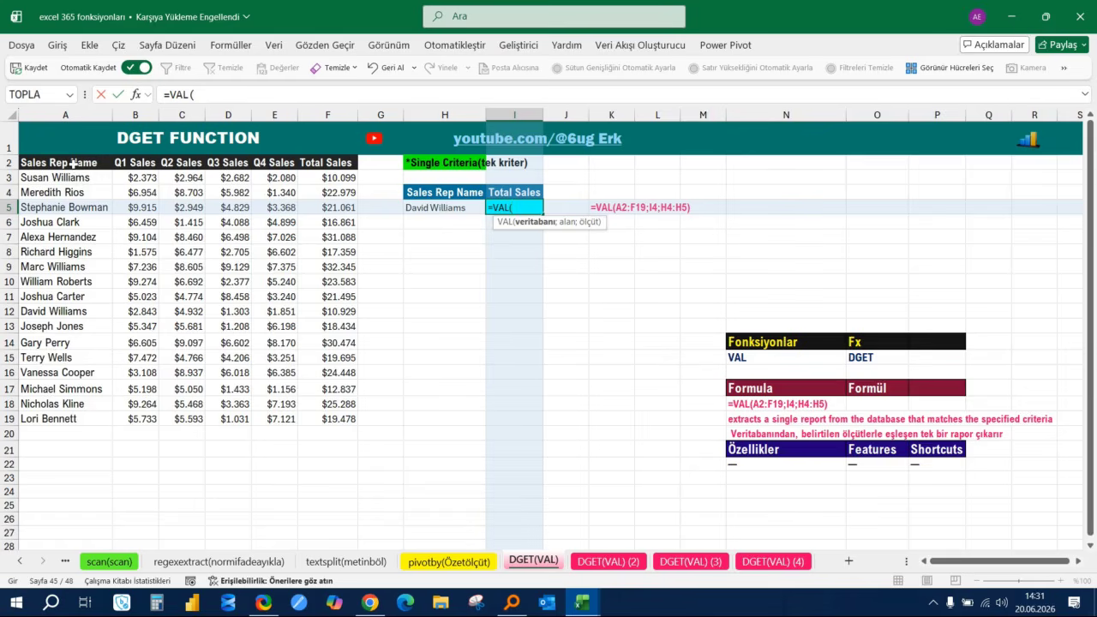
{"action": "left_click_drag", "start_coordinate": [73, 163], "coordinate": [321, 420]}
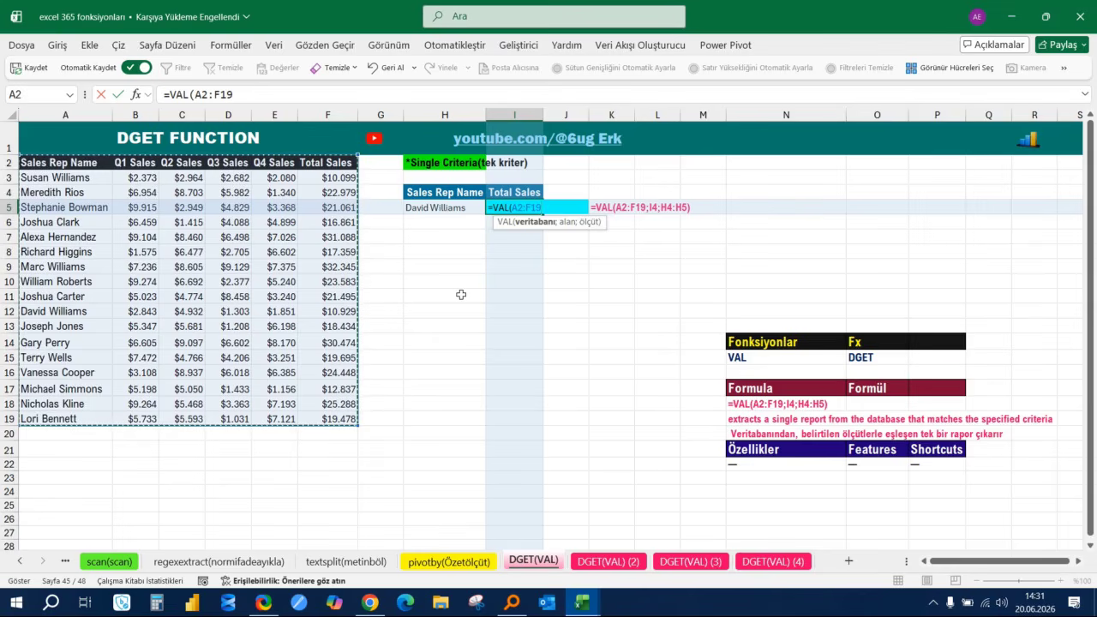
- Complete the I5 formula as =VAL(A2:F19;I4;H4:H5), using I4 as the field and H4:H5 as the criteria
{"action": "type", "text": ";"}
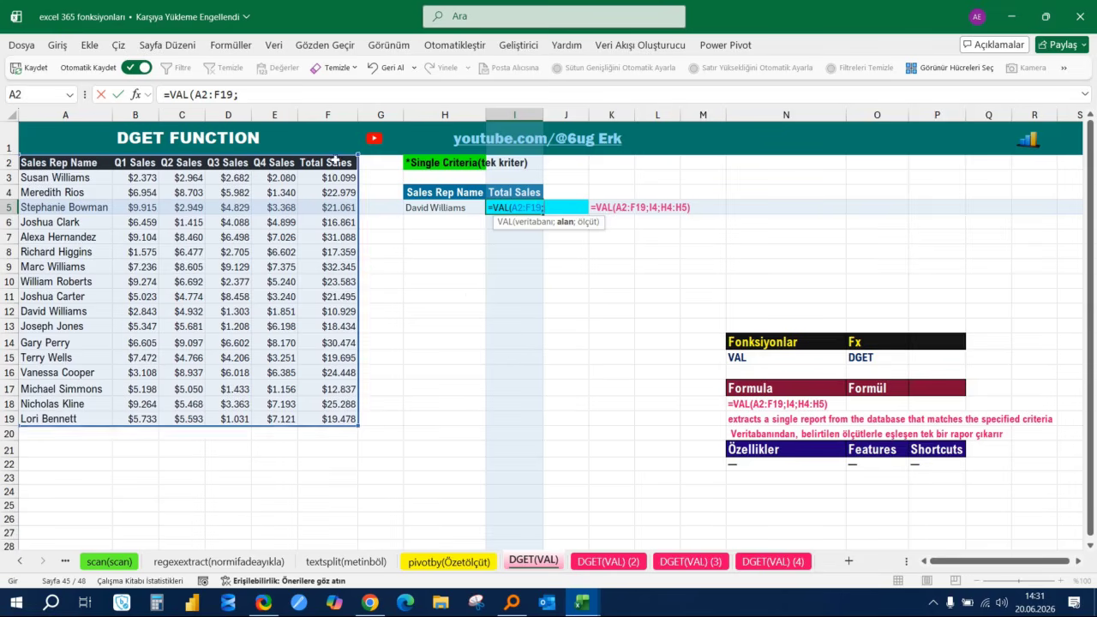
{"action": "left_click", "coordinate": [523, 193]}
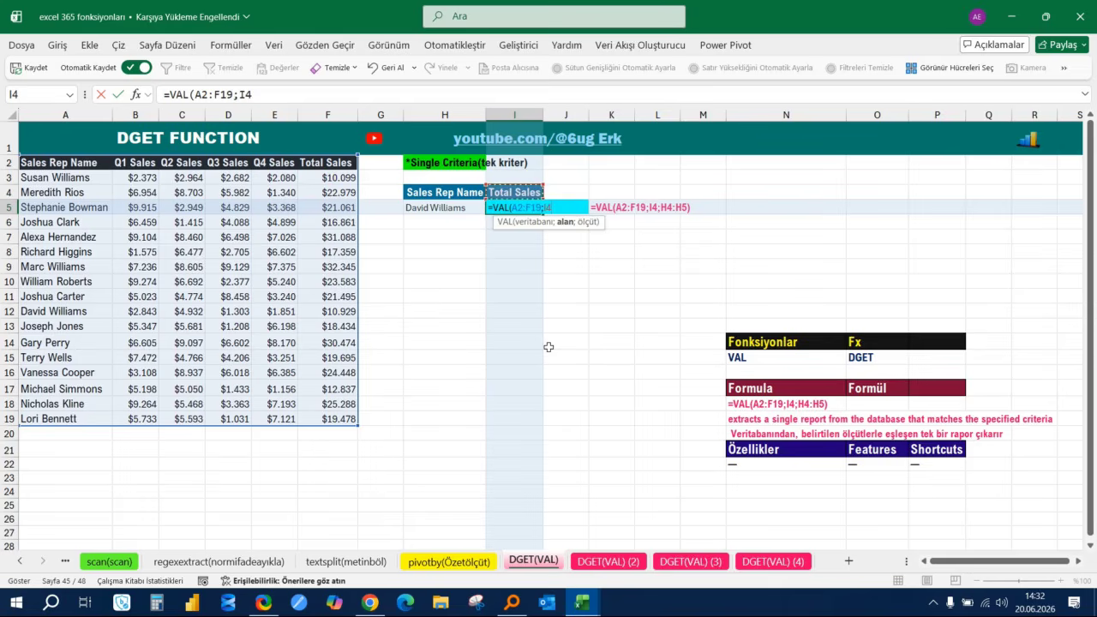
{"action": "type", "text": ";"}
{"action": "left_click_drag", "start_coordinate": [459, 193], "coordinate": [463, 210]}
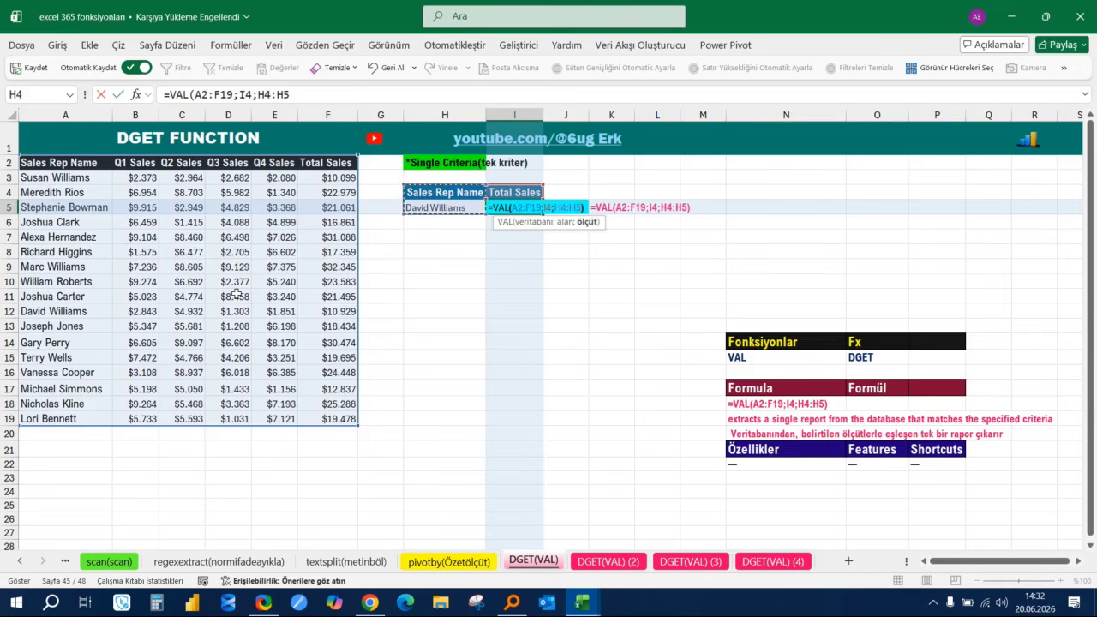
{"action": "type", "text": ")"}
{"action": "key", "text": "Return"}
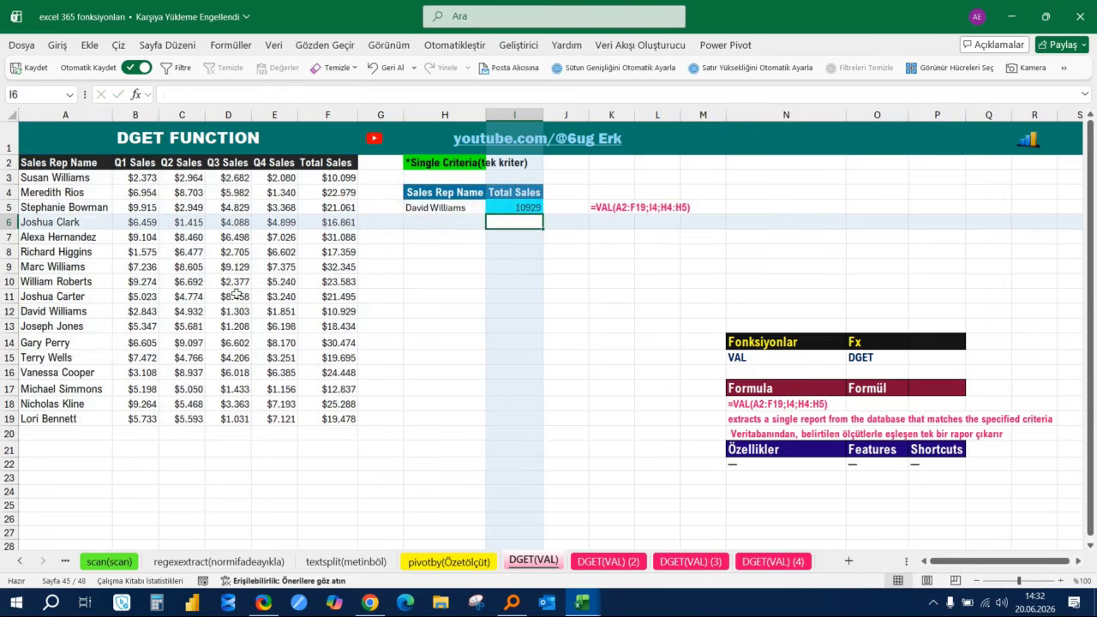
{"action": "key", "text": "Up"}
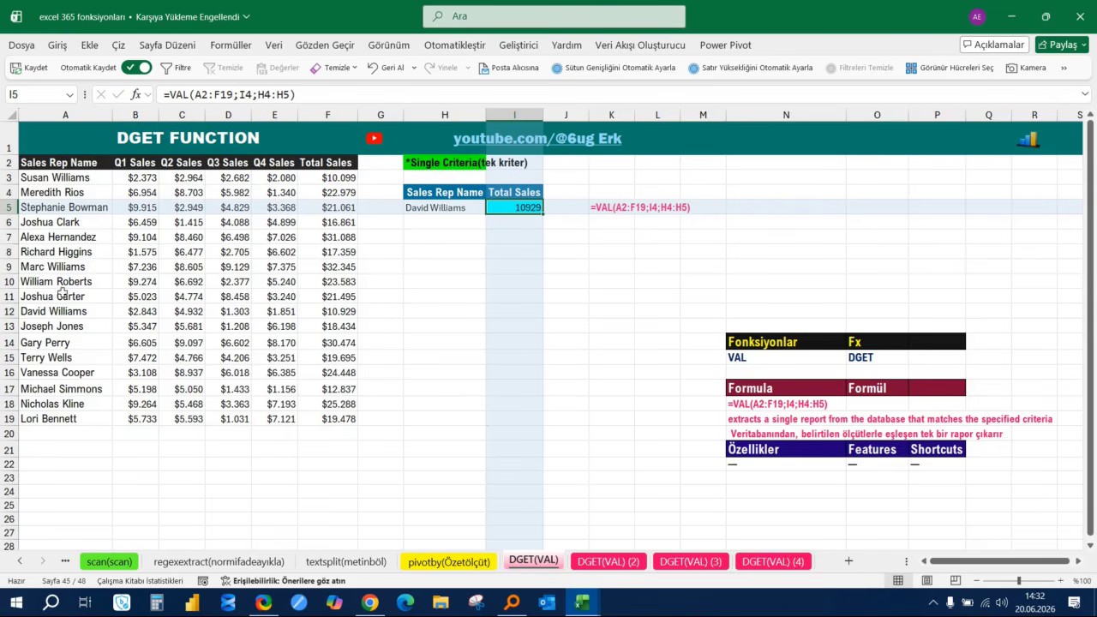
- Fill the total sales cell F12 with yellow as a trial highlight and undo the fill
{"action": "left_click_drag", "start_coordinate": [62, 311], "coordinate": [360, 315]}
{"action": "left_click", "coordinate": [345, 312]}
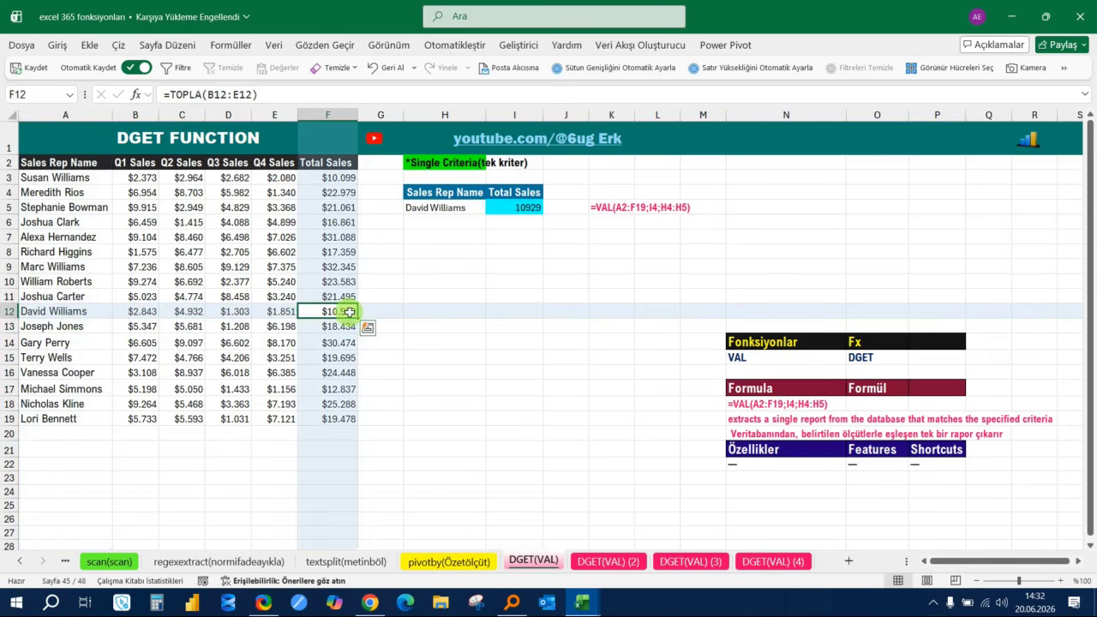
{"action": "left_click", "coordinate": [56, 44]}
{"action": "left_click", "coordinate": [200, 96]}
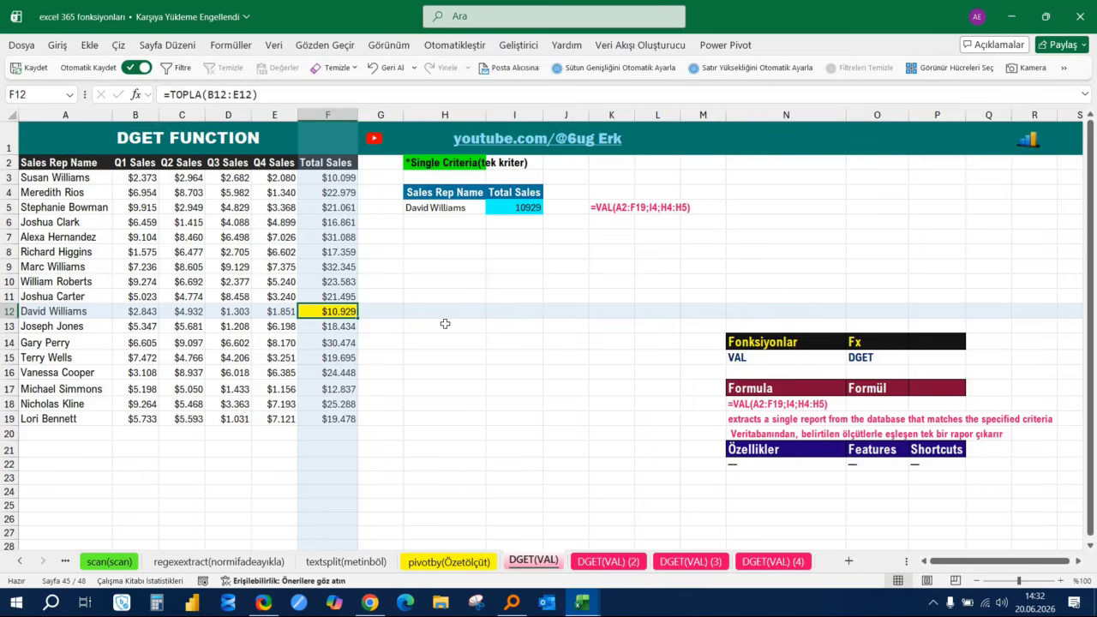
{"action": "key", "text": "ctrl+z"}
- Replace the sales rep criterion in H5 with a copy of the name from A11
{"action": "left_click", "coordinate": [474, 268]}
{"action": "left_click", "coordinate": [461, 210]}
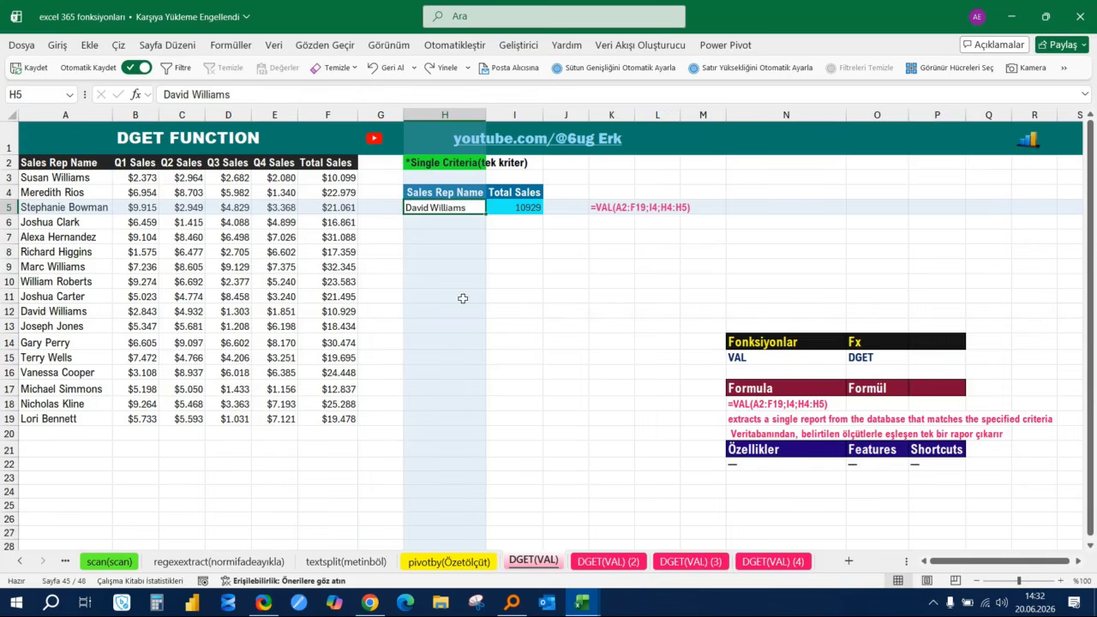
{"action": "left_click", "coordinate": [82, 296]}
{"action": "key", "text": "ctrl+c"}
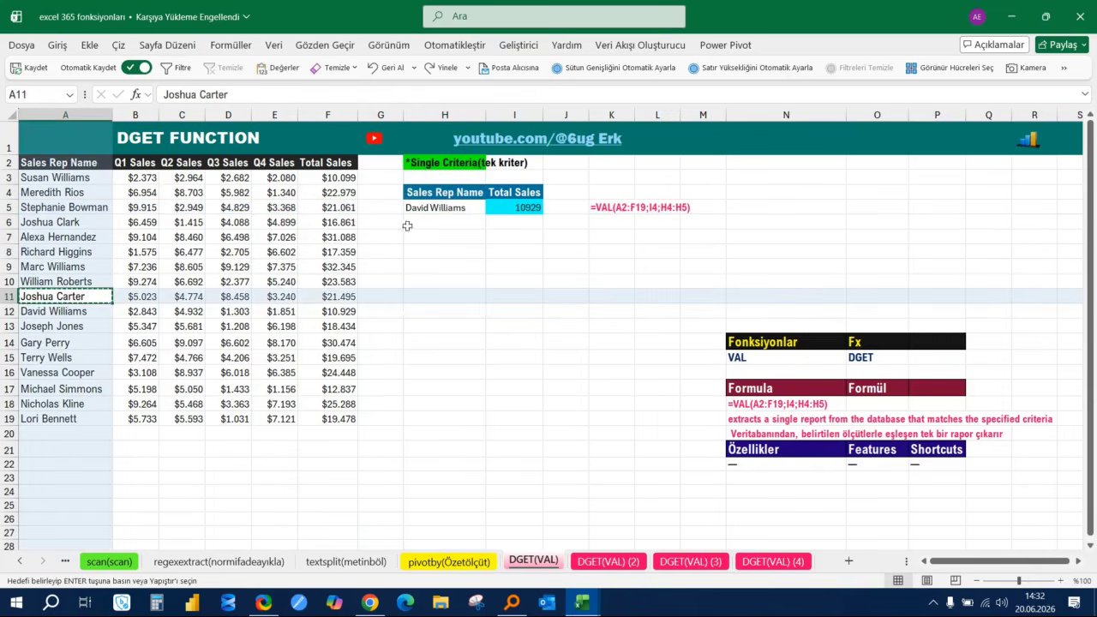
{"action": "left_click", "coordinate": [442, 207]}
{"action": "key", "text": "ctrl+v"}
{"action": "key", "text": "Escape"}
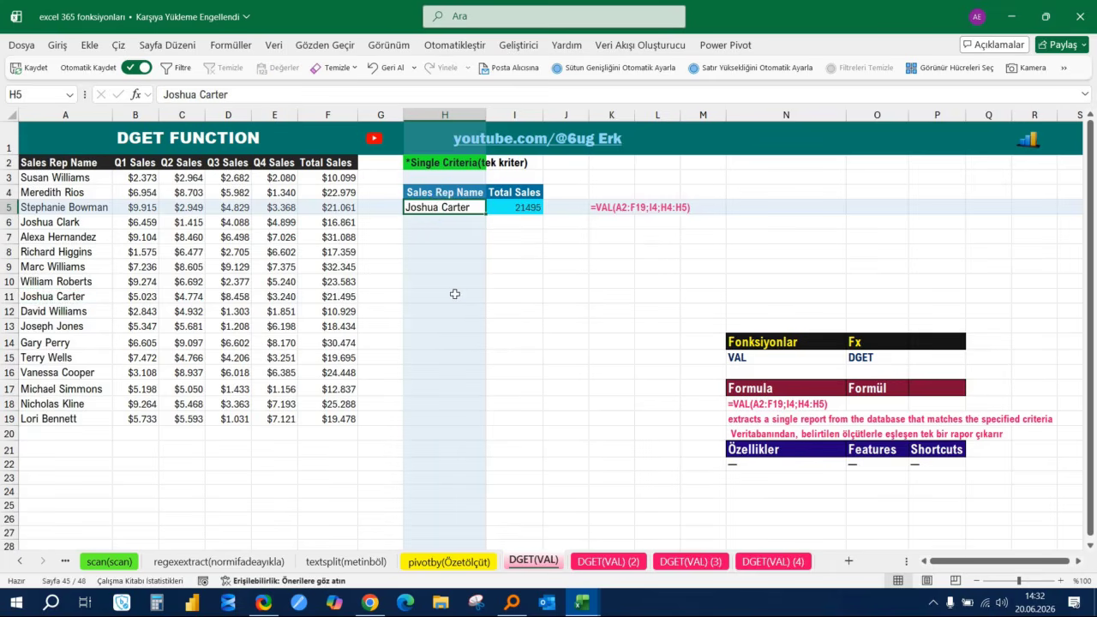
- Compare the total in F11 with the formula result in I5, and review the Turkish function description in N20
{"action": "left_click", "coordinate": [52, 297]}
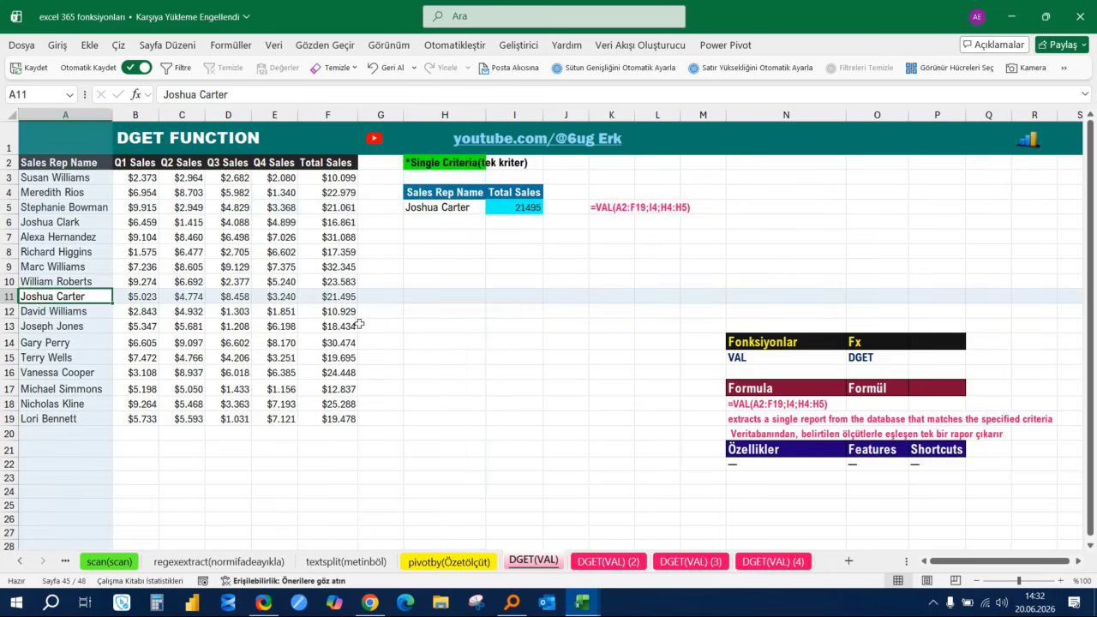
{"action": "left_click", "coordinate": [354, 296]}
{"action": "left_click", "coordinate": [525, 208]}
{"action": "left_click", "coordinate": [525, 267]}
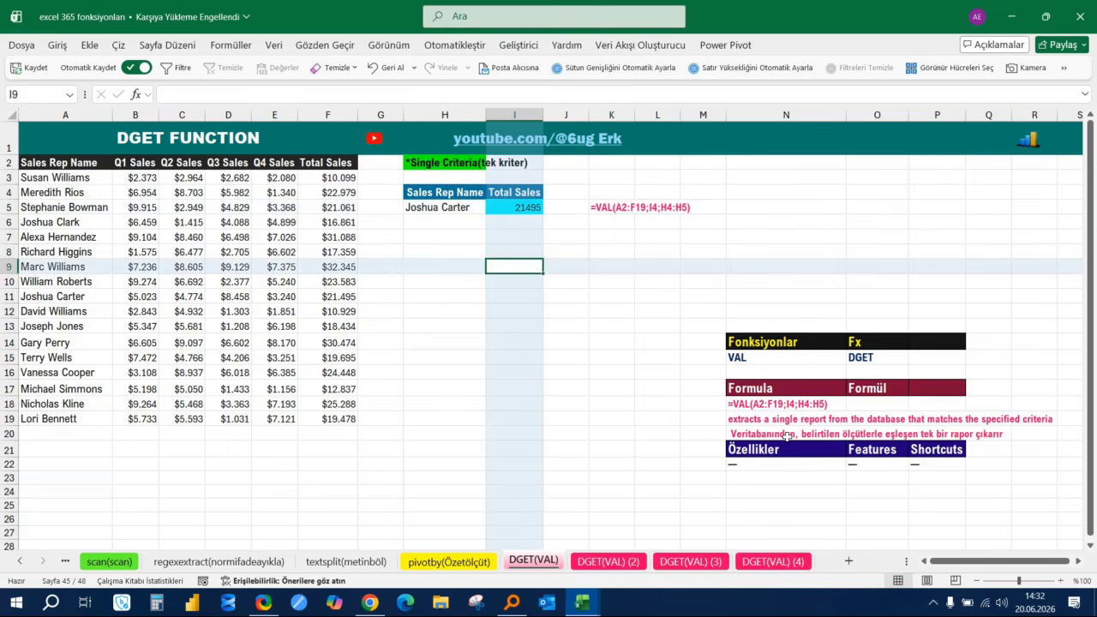
{"action": "left_click_drag", "start_coordinate": [788, 437], "coordinate": [999, 435]}
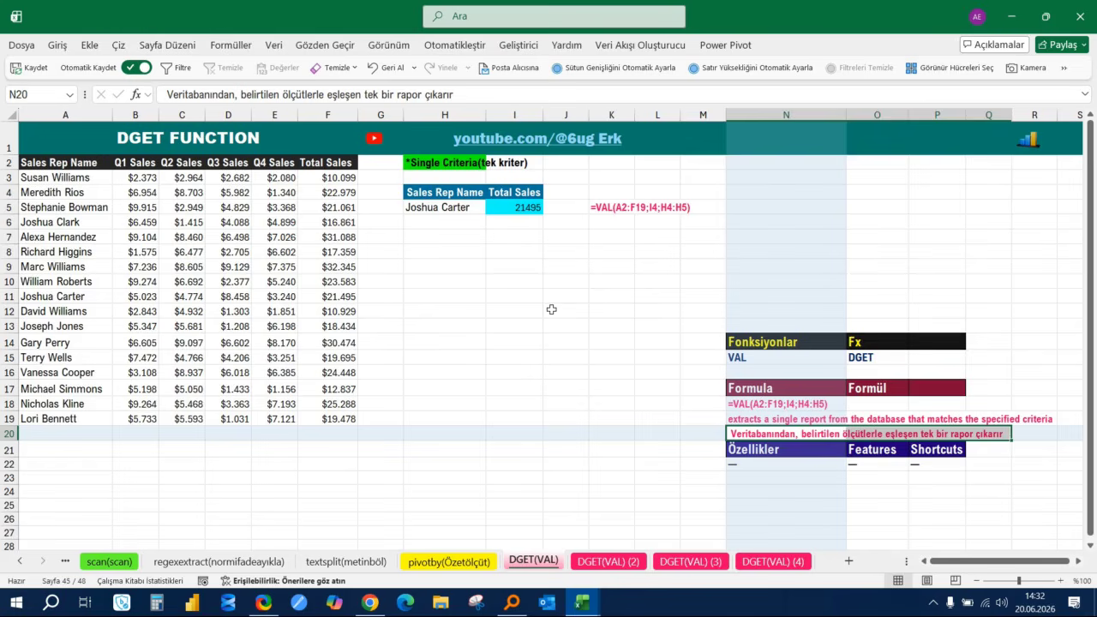
- Dismiss the sign-in required notice shown above the worksheet
{"action": "scroll", "coordinate": [519, 335], "scroll_direction": "down", "scroll_amount": 3}
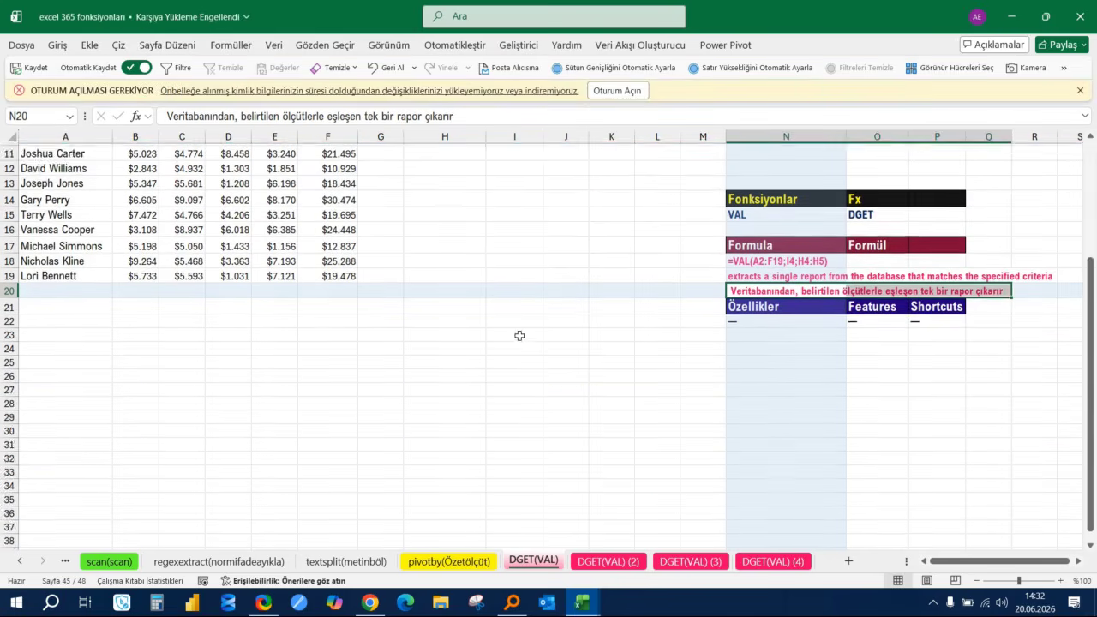
{"action": "scroll", "coordinate": [519, 335], "scroll_direction": "up", "scroll_amount": 3}
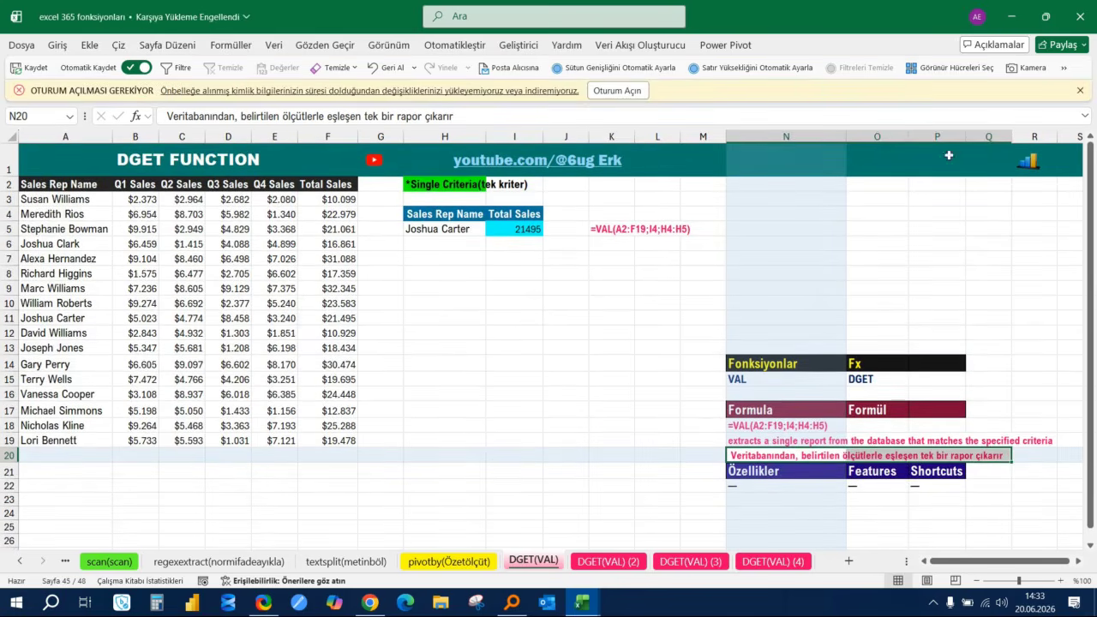
{"action": "left_click", "coordinate": [1079, 90]}
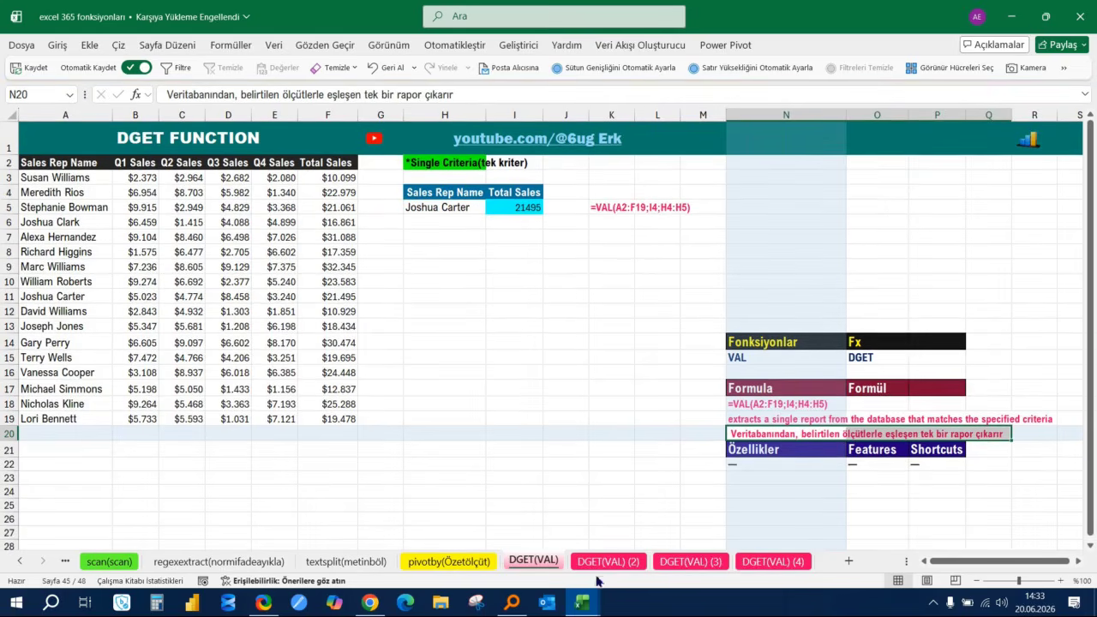
- Switch to the DGET(VAL) (2) sheet and look over the sales table in A2:D19 and the multiple-criteria block in F4:I5
{"action": "left_click", "coordinate": [608, 562]}
{"action": "left_click", "coordinate": [388, 267]}
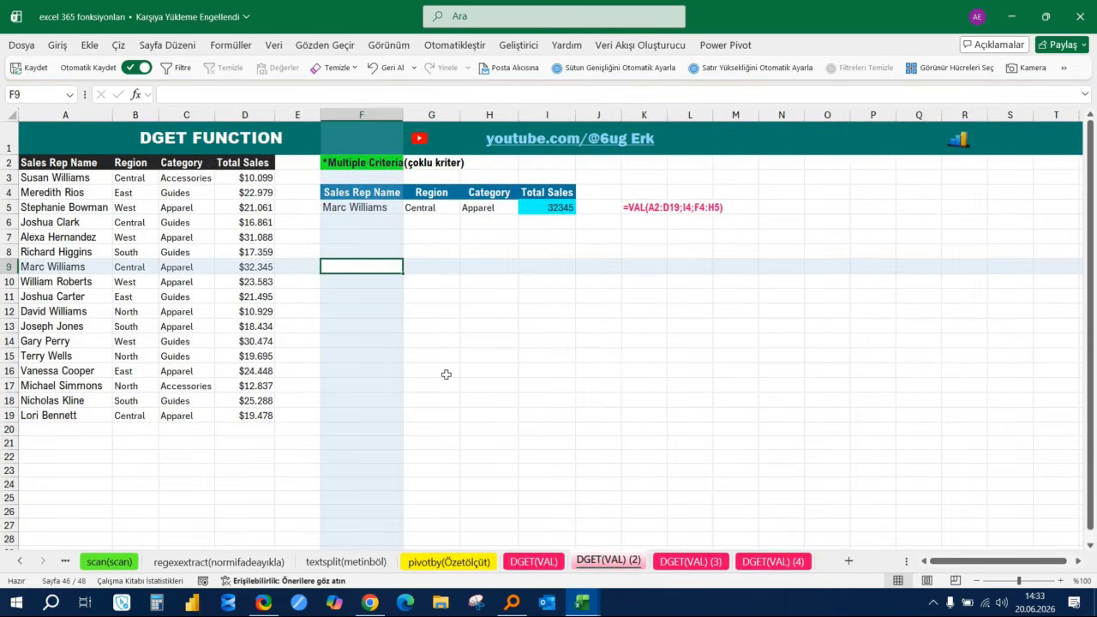
{"action": "key", "text": "Left"}
{"action": "key", "text": "Right"}
{"action": "key", "text": "Right"}
{"action": "key", "text": "Right"}
{"action": "key", "text": "Right"}
{"action": "key", "text": "Right"}
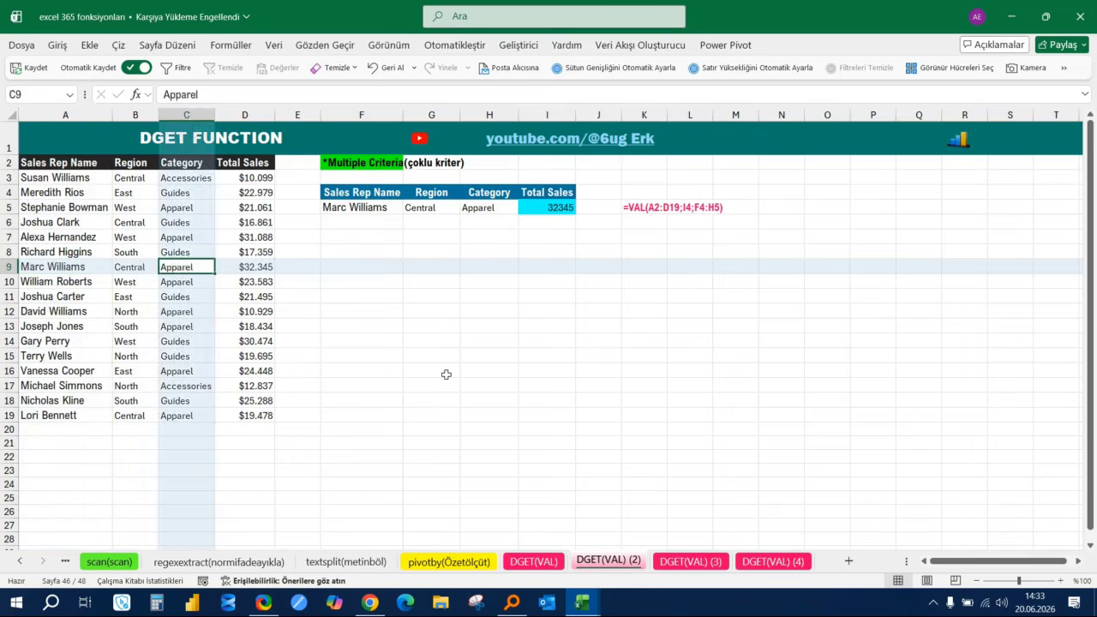
{"action": "key", "text": "Up"}
{"action": "key", "text": "Up"}
{"action": "key", "text": "Up"}
{"action": "key", "text": "Up"}
{"action": "key", "text": "Left"}
{"action": "key", "text": "Left"}
{"action": "key", "text": "Left"}
{"action": "key", "text": "Left"}
{"action": "key", "text": "Left"}
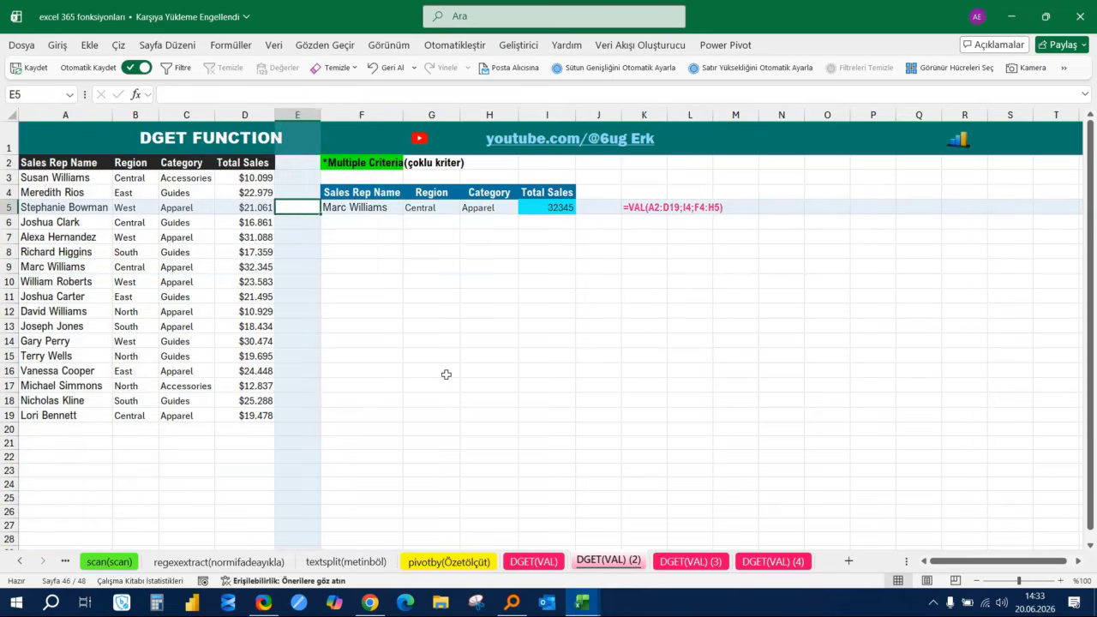
{"action": "key", "text": "Down"}
{"action": "key", "text": "Down"}
{"action": "key", "text": "Down"}
{"action": "key", "text": "Right"}
{"action": "key", "text": "Right"}
{"action": "key", "text": "Right"}
{"action": "key", "text": "Right"}
{"action": "key", "text": "Right"}
{"action": "key", "text": "Right"}
{"action": "key", "text": "Right"}
{"action": "key", "text": "Up"}
{"action": "key", "text": "Up"}
{"action": "key", "text": "Up"}
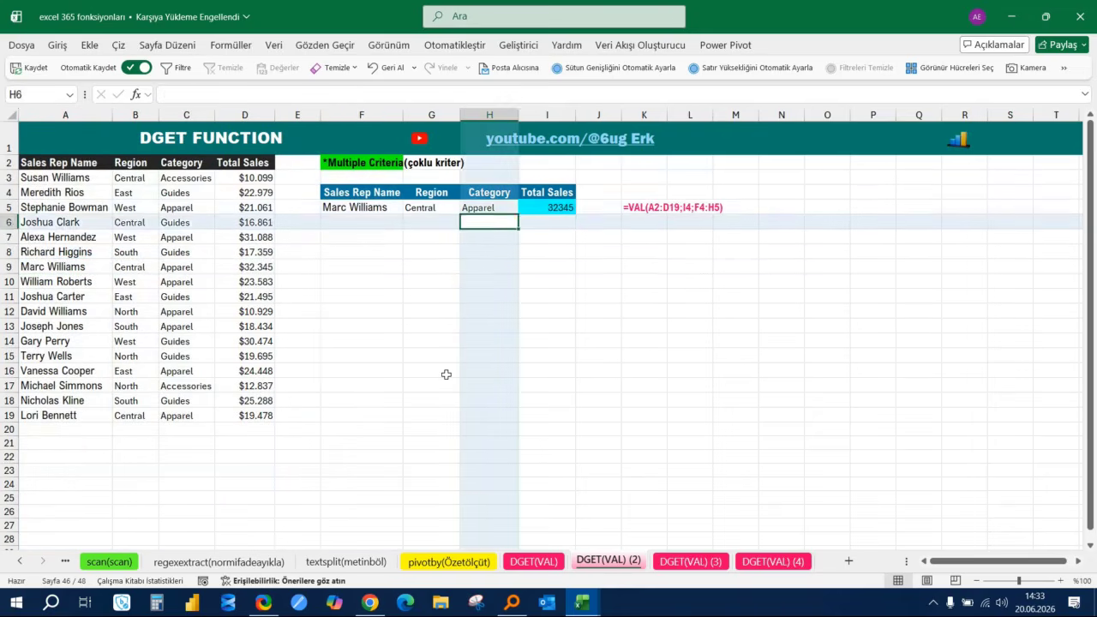
- Clear the formula in I5 and the sales rep, region and category criteria in F5:H5
{"action": "key", "text": "Right"}
{"action": "key", "text": "Delete"}
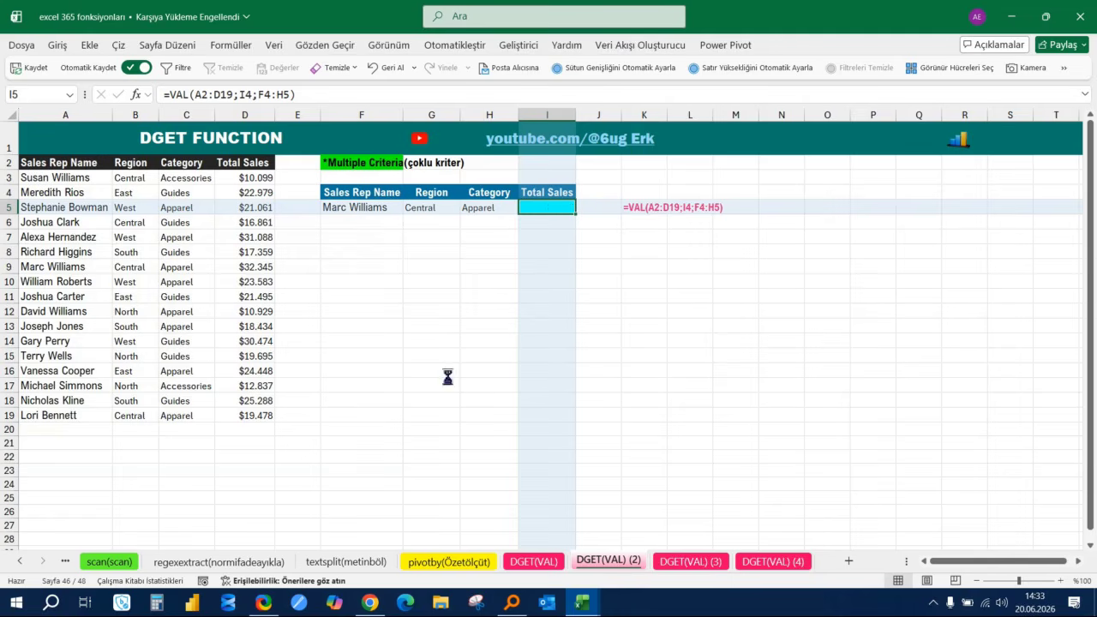
{"action": "key", "text": "Left"}
{"action": "key", "text": "Left"}
{"action": "key", "text": "Left"}
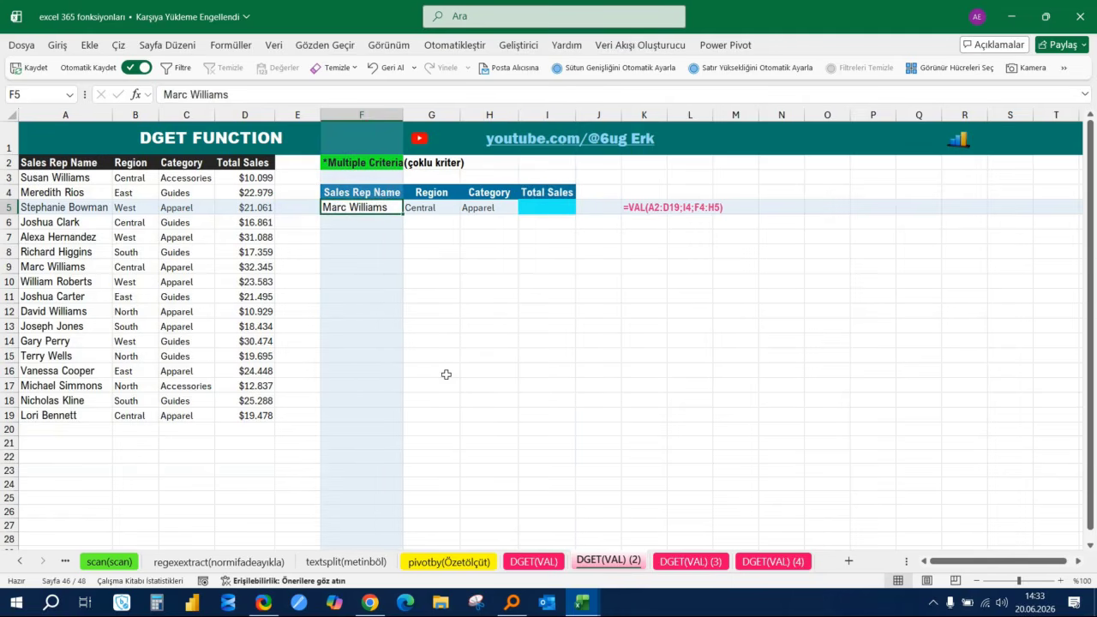
{"action": "key", "text": "shift+Right"}
{"action": "key", "text": "shift+Right"}
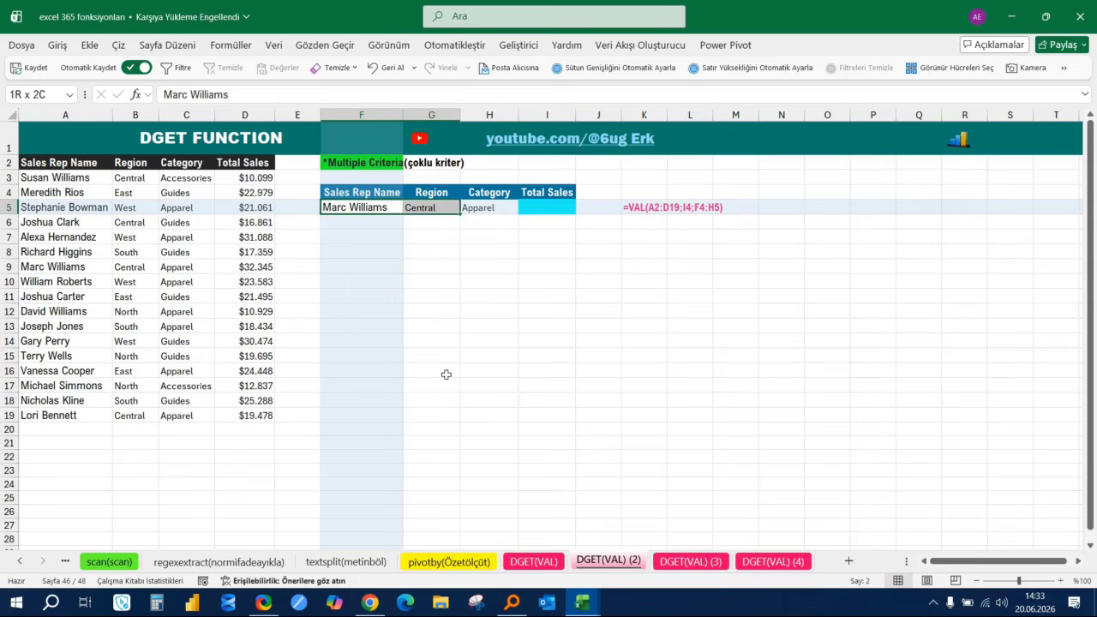
{"action": "key", "text": "Delete"}
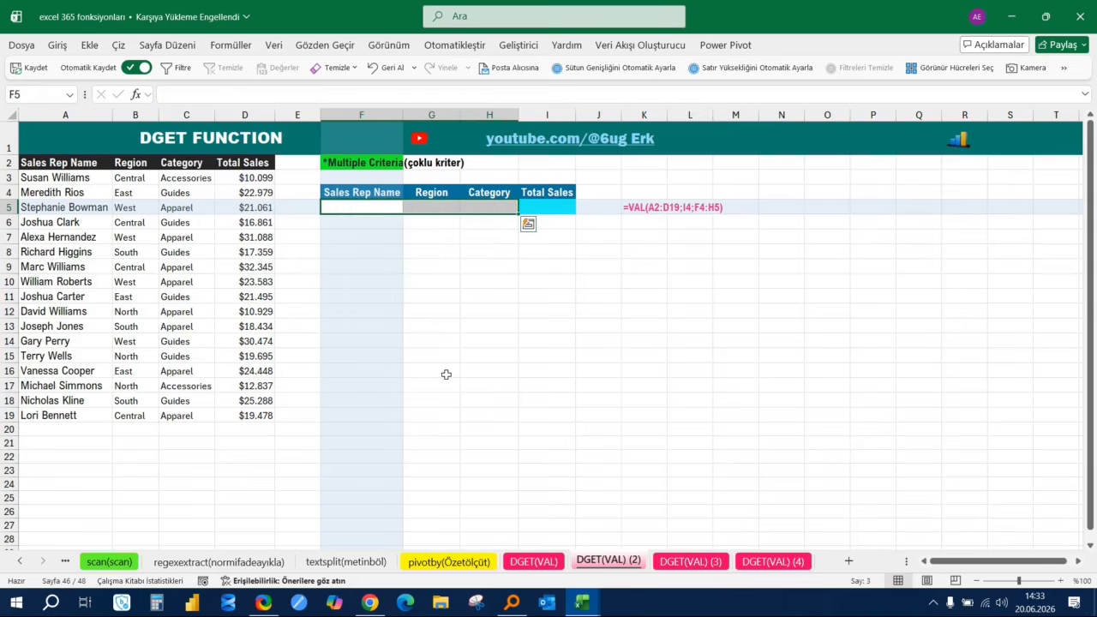
- Copy the sales rep name from A13 and paste it as a value into criterion cell F5
{"action": "left_click", "coordinate": [360, 296]}
{"action": "left_click", "coordinate": [68, 329]}
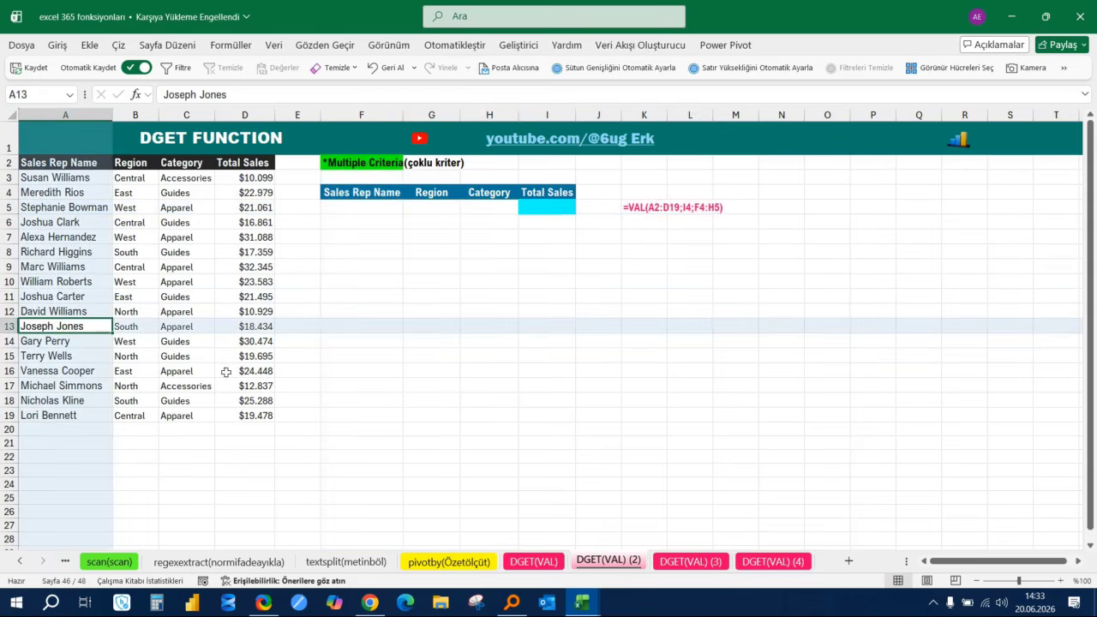
{"action": "key", "text": "ctrl+c"}
{"action": "left_click", "coordinate": [363, 208]}
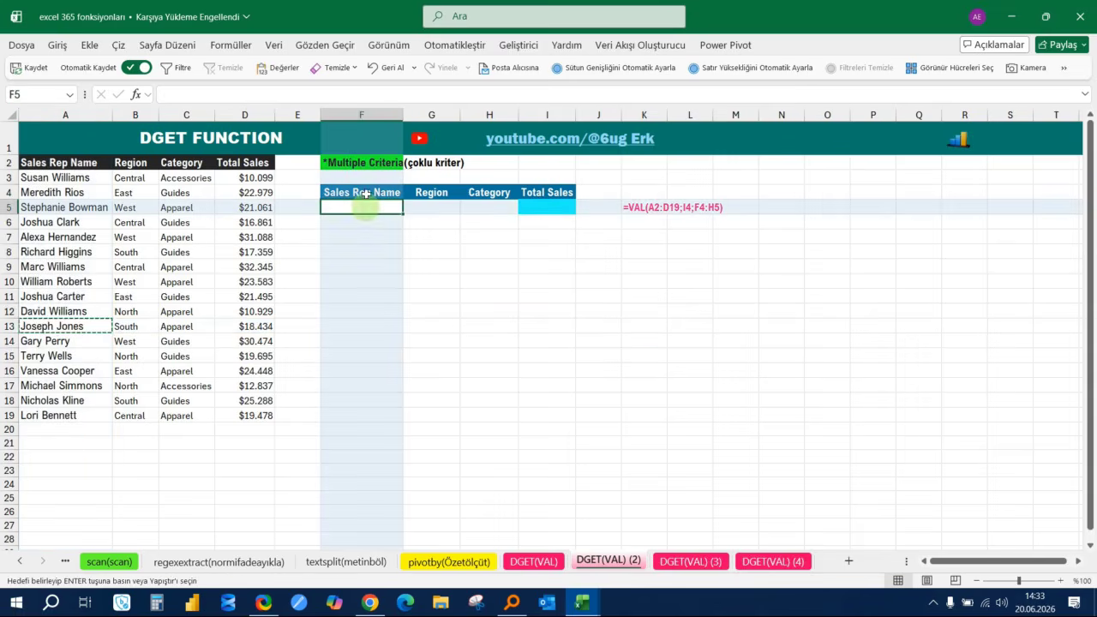
{"action": "left_click", "coordinate": [279, 67]}
{"action": "key", "text": "Escape"}
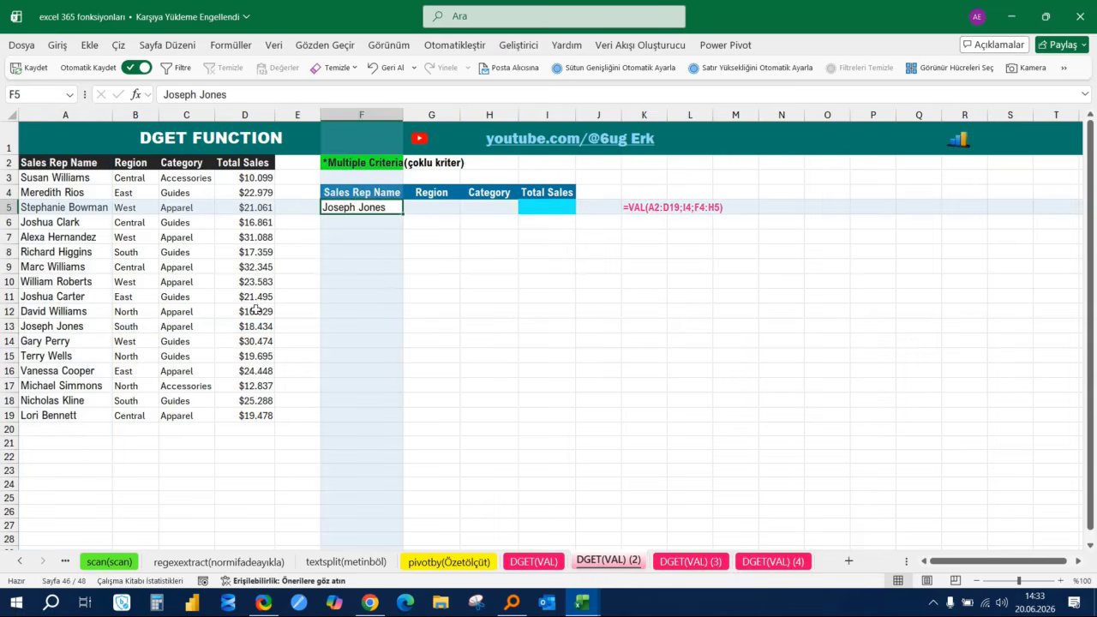
- Copy the region South from B13 and paste it as a value into criterion cell G5
{"action": "left_click", "coordinate": [134, 325]}
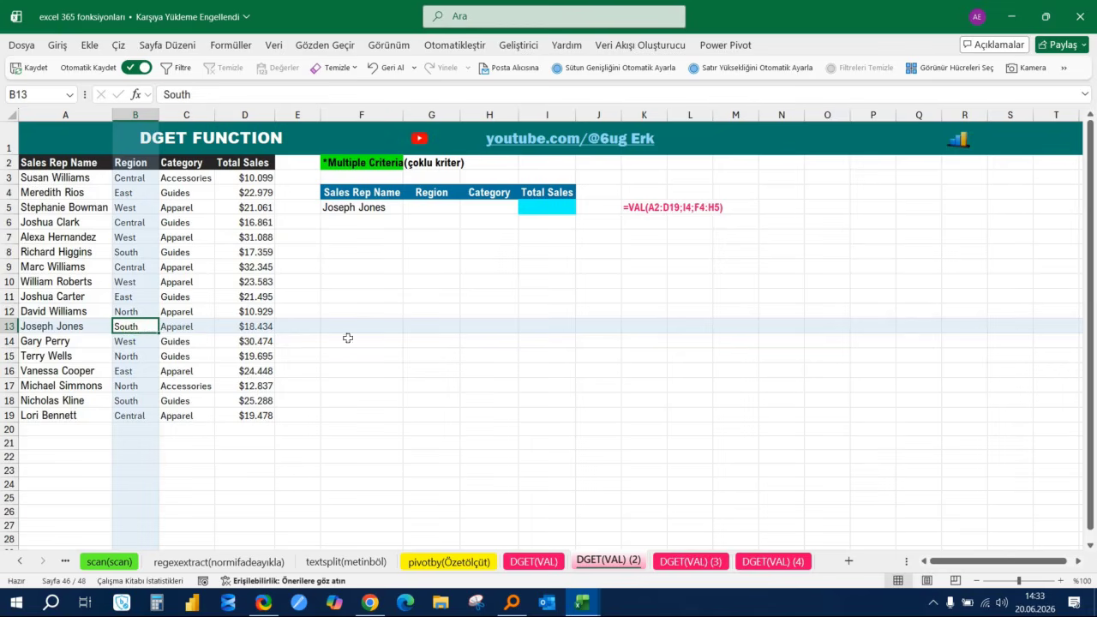
{"action": "key", "text": "ctrl+c"}
{"action": "left_click", "coordinate": [433, 209]}
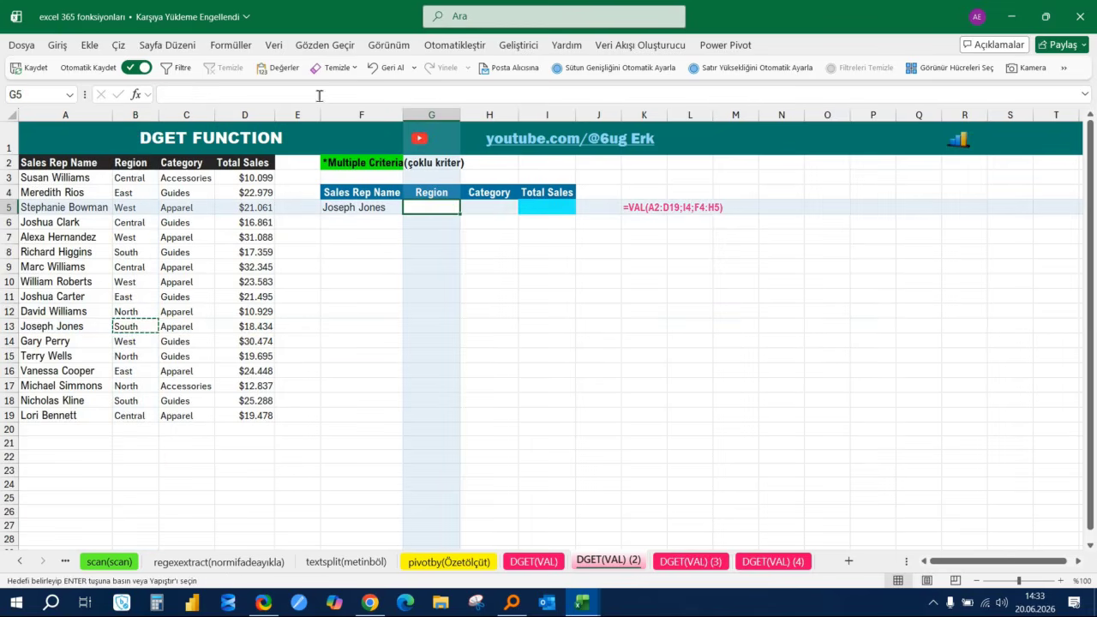
{"action": "left_click", "coordinate": [279, 67]}
{"action": "key", "text": "Escape"}
- Copy the category Apparel from C13 and paste it as a value into criterion cell H5
{"action": "left_click", "coordinate": [202, 331]}
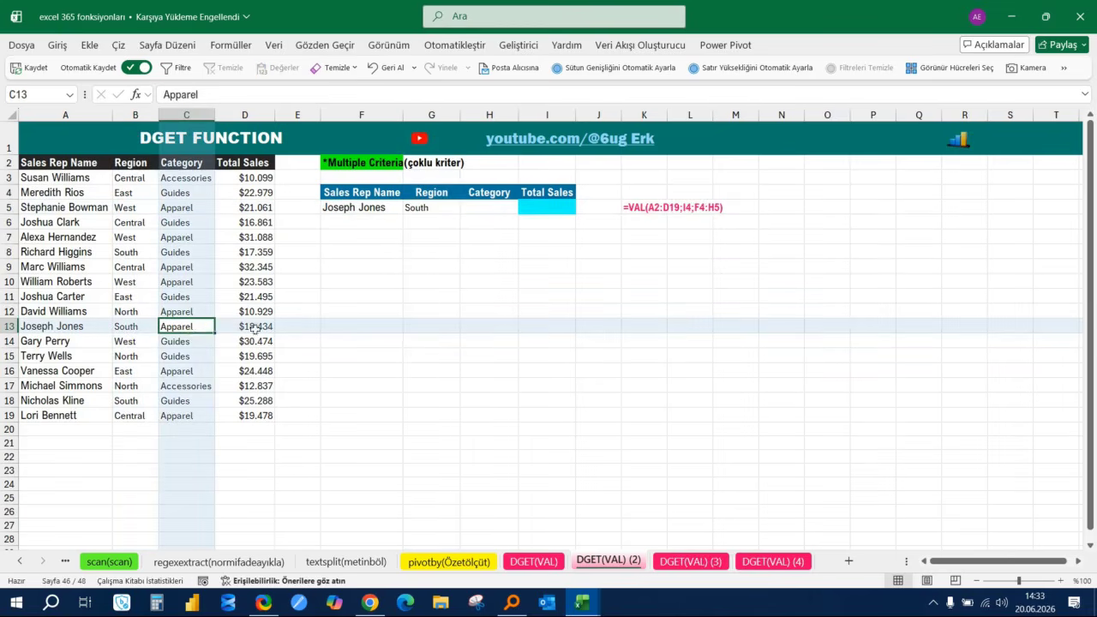
{"action": "key", "text": "ctrl+c"}
{"action": "left_click", "coordinate": [499, 196]}
{"action": "left_click", "coordinate": [495, 209]}
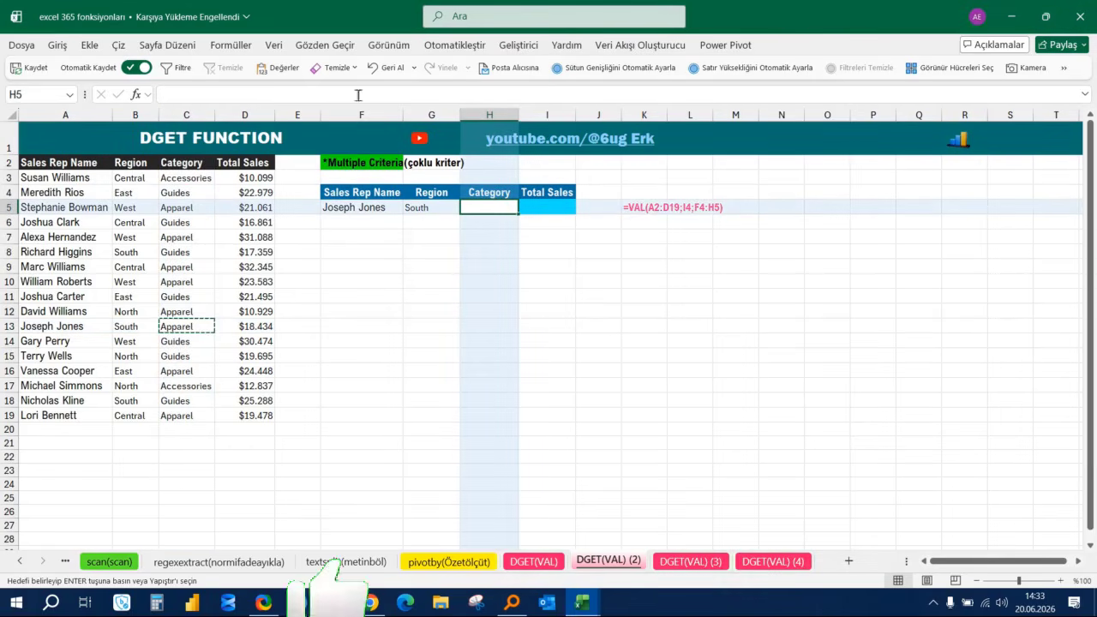
{"action": "left_click", "coordinate": [279, 67]}
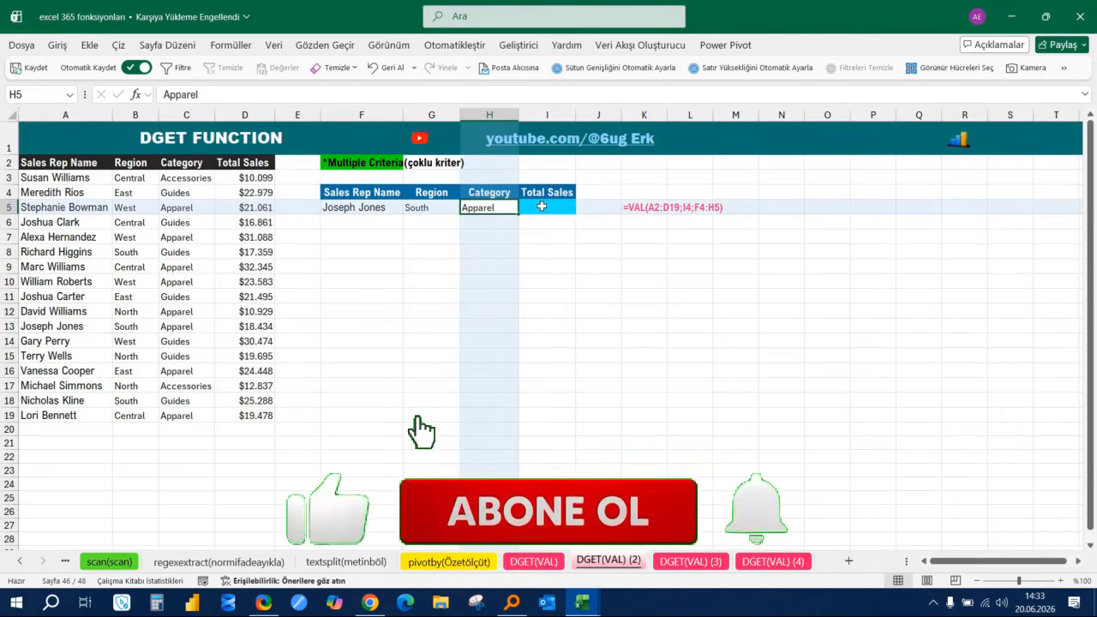
{"action": "key", "text": "Escape"}
- Review the criteria in F5:H5, and start a VAL formula in I5 with A2:D19 as the database
{"action": "left_click", "coordinate": [342, 206]}
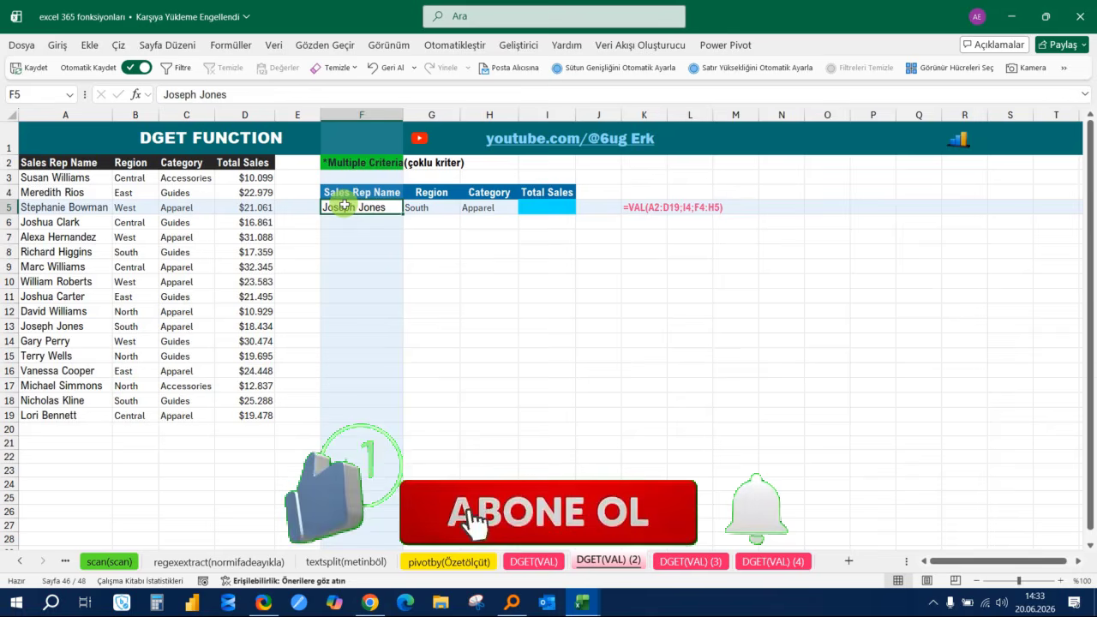
{"action": "left_click", "coordinate": [452, 207]}
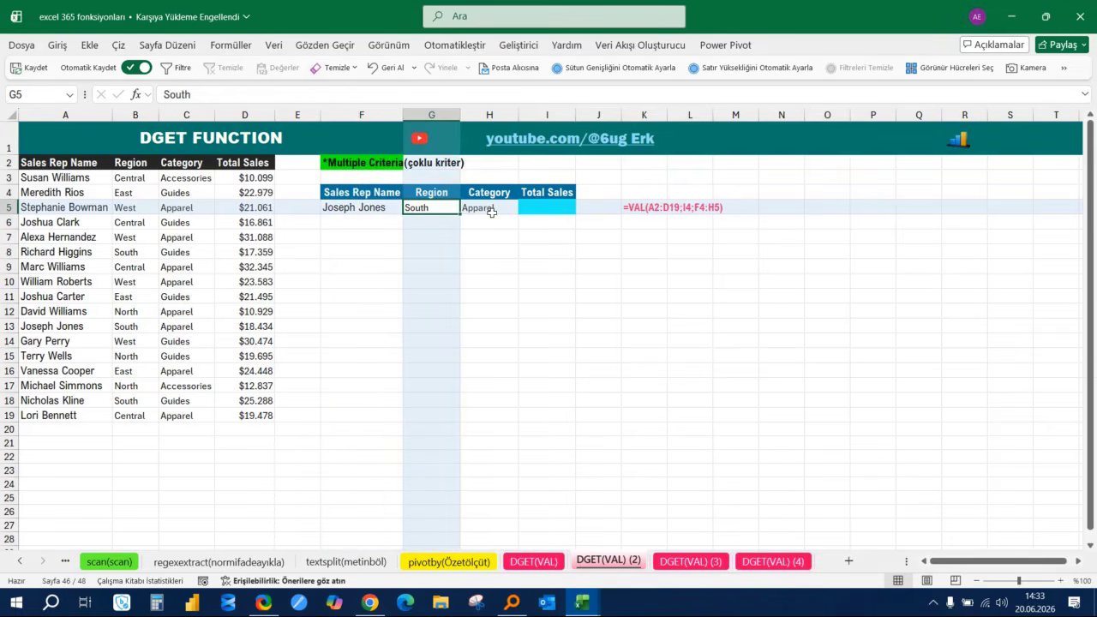
{"action": "left_click", "coordinate": [490, 211]}
{"action": "left_click", "coordinate": [557, 210]}
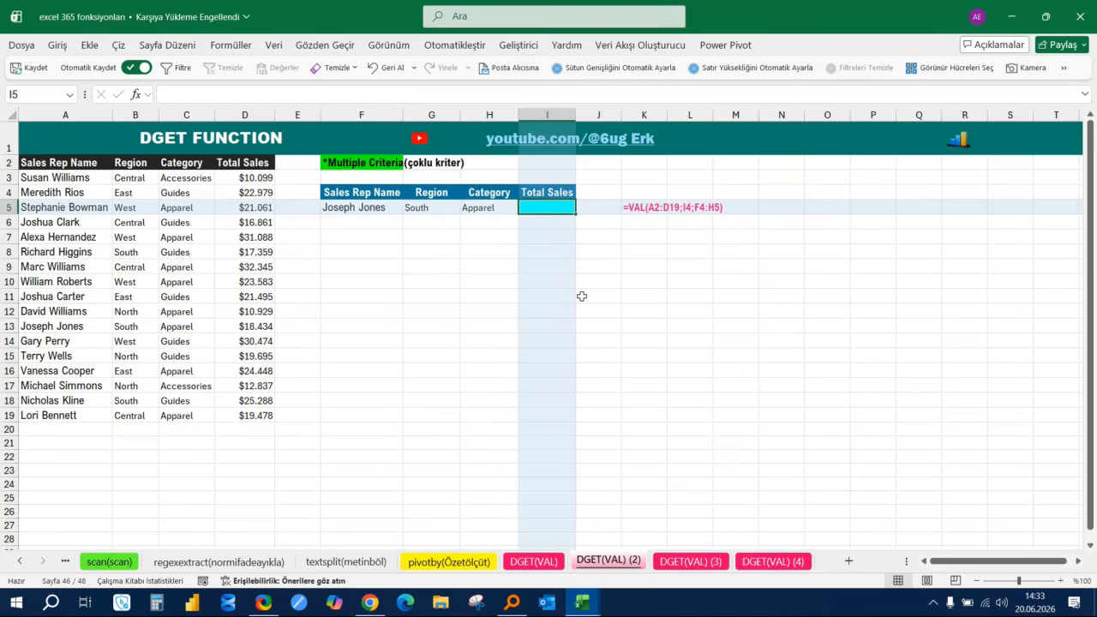
{"action": "type", "text": "="}
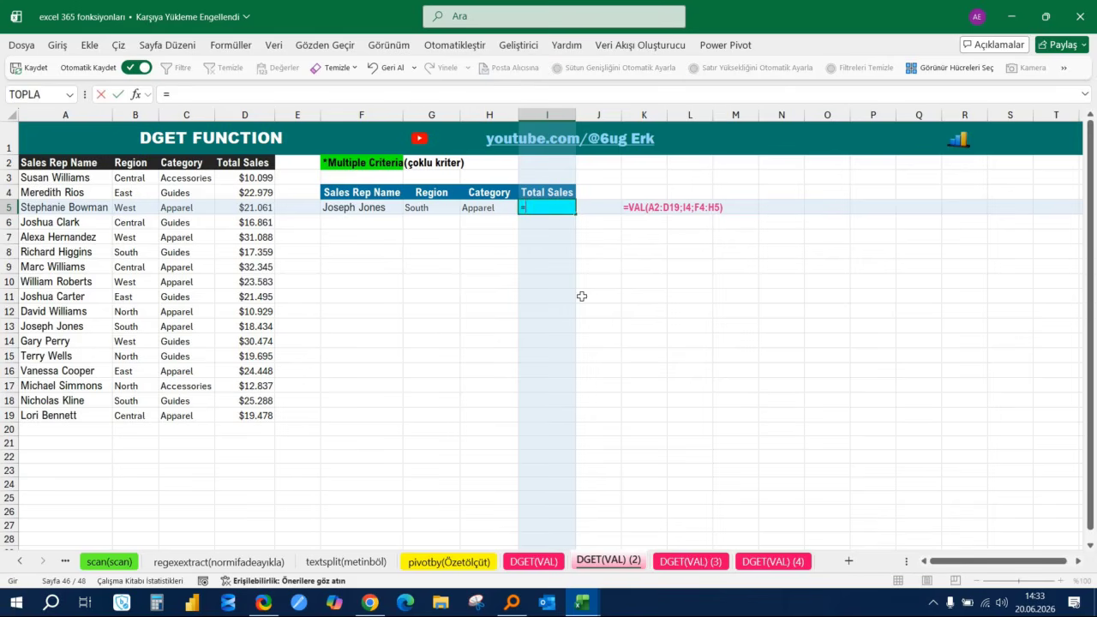
{"action": "type", "text": "VA"}
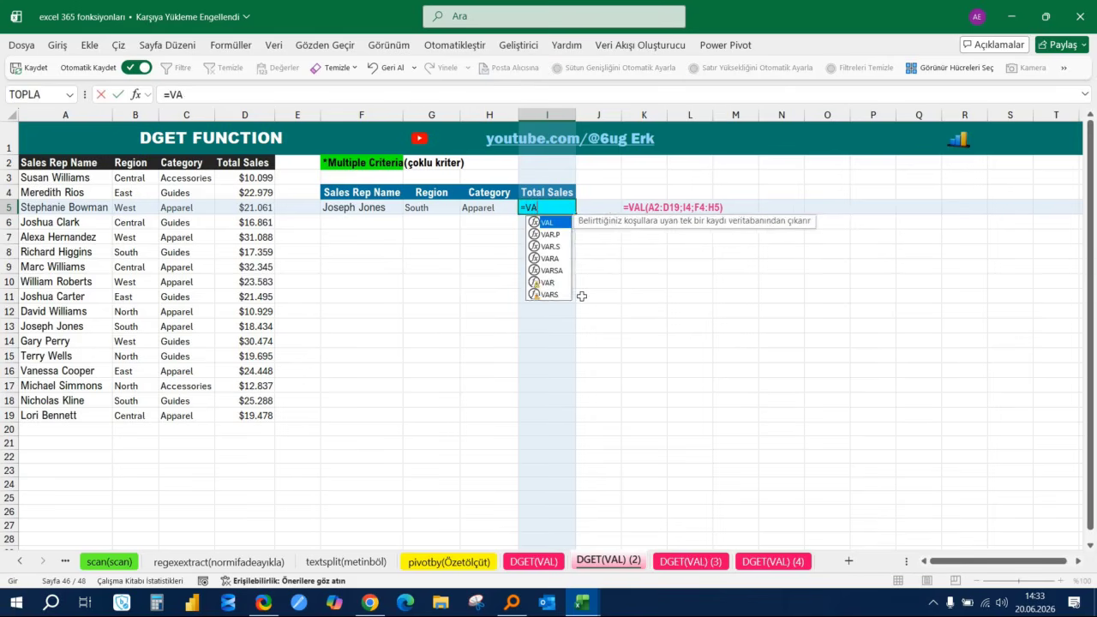
{"action": "type", "text": "L("}
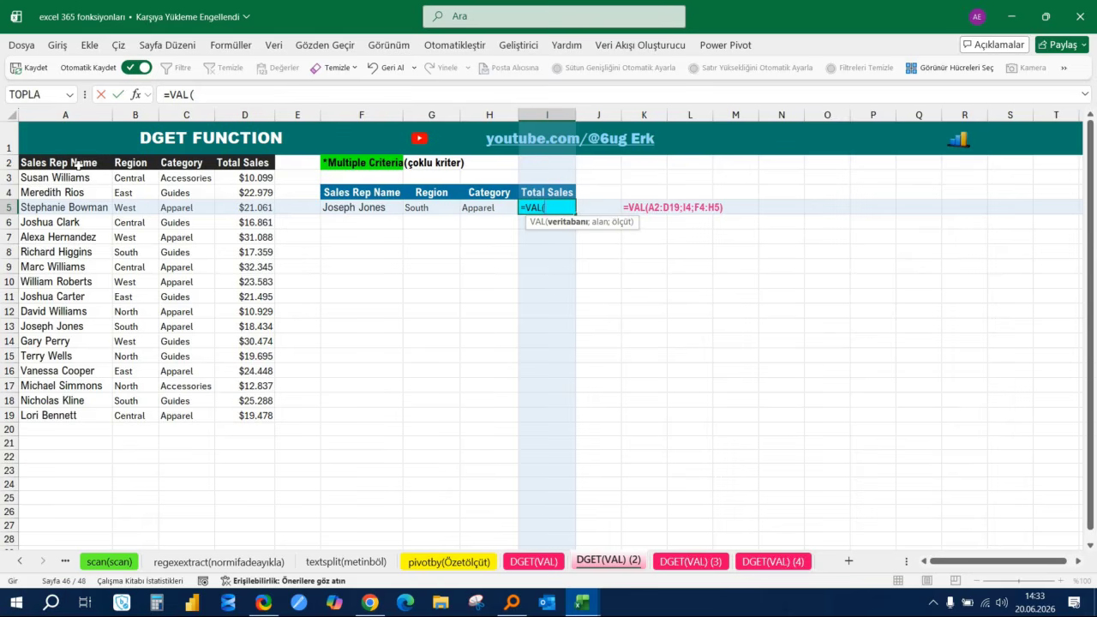
{"action": "left_click_drag", "start_coordinate": [77, 163], "coordinate": [257, 417]}
{"action": "type", "text": ";"}
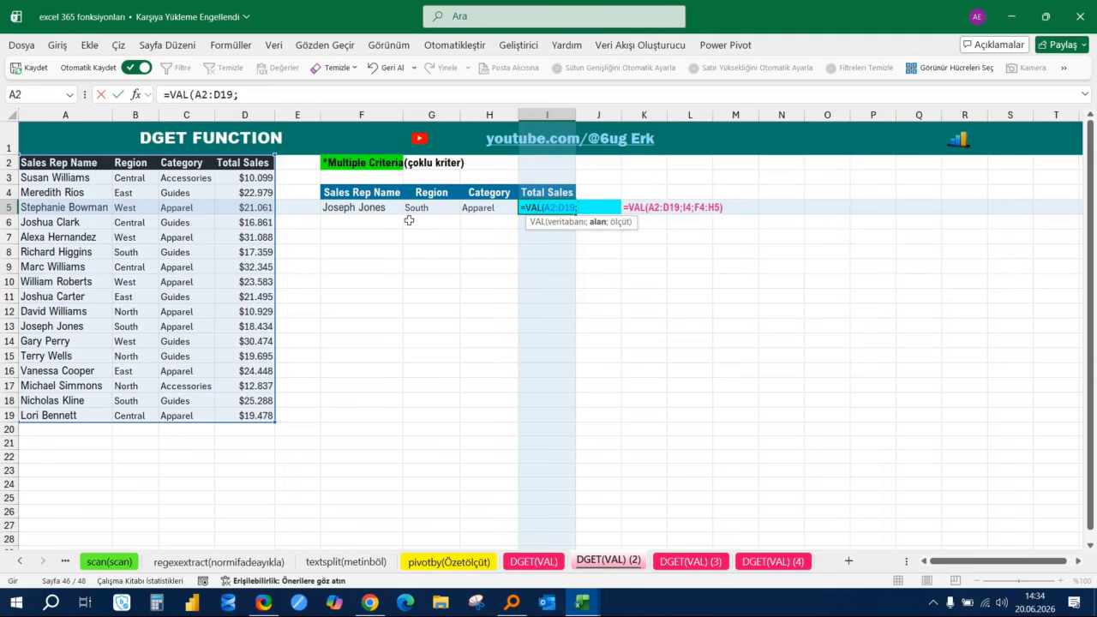
- Complete the I5 formula as =VAL(A2:D19;I4;F4:H5), using I4 as the field and F4:H5 as the criteria
{"action": "left_click", "coordinate": [551, 193]}
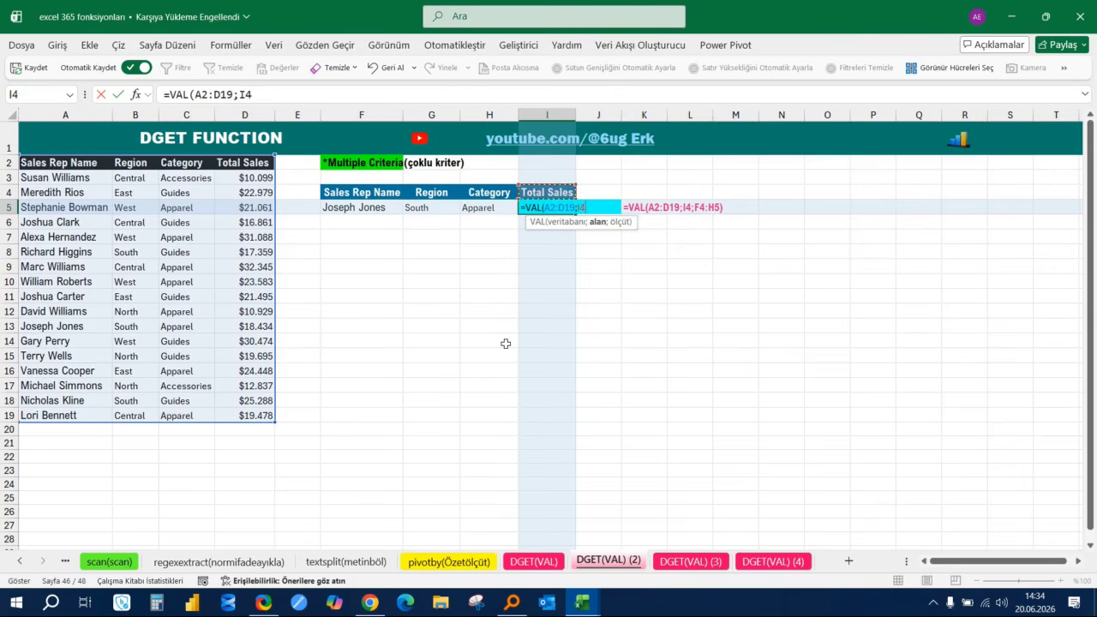
{"action": "type", "text": ";"}
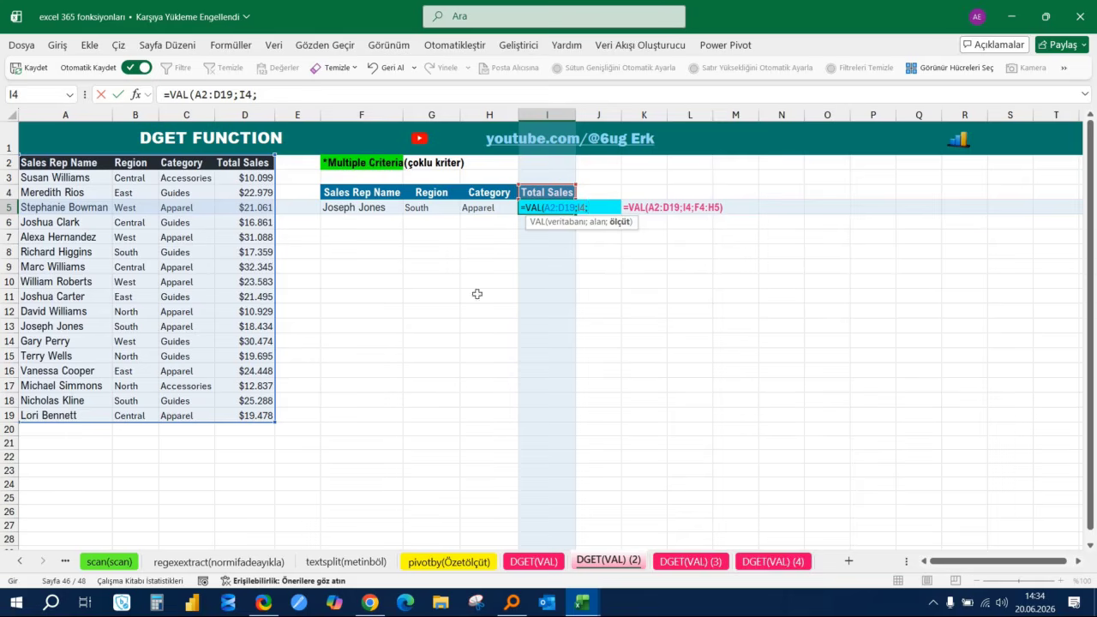
{"action": "left_click", "coordinate": [383, 194]}
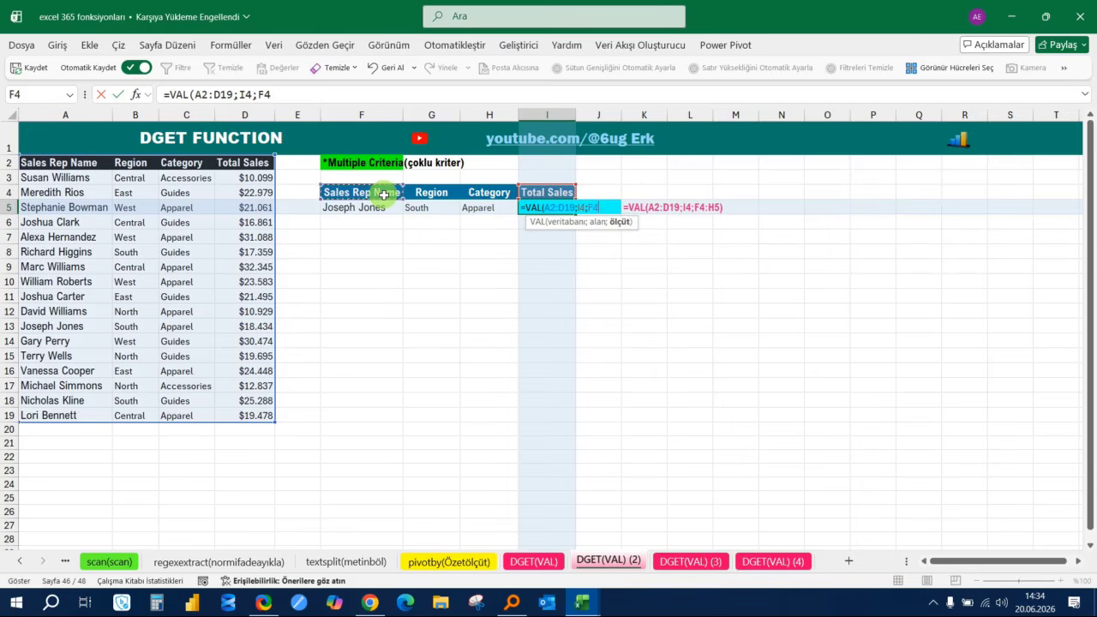
{"action": "left_click_drag", "start_coordinate": [384, 194], "coordinate": [440, 197]}
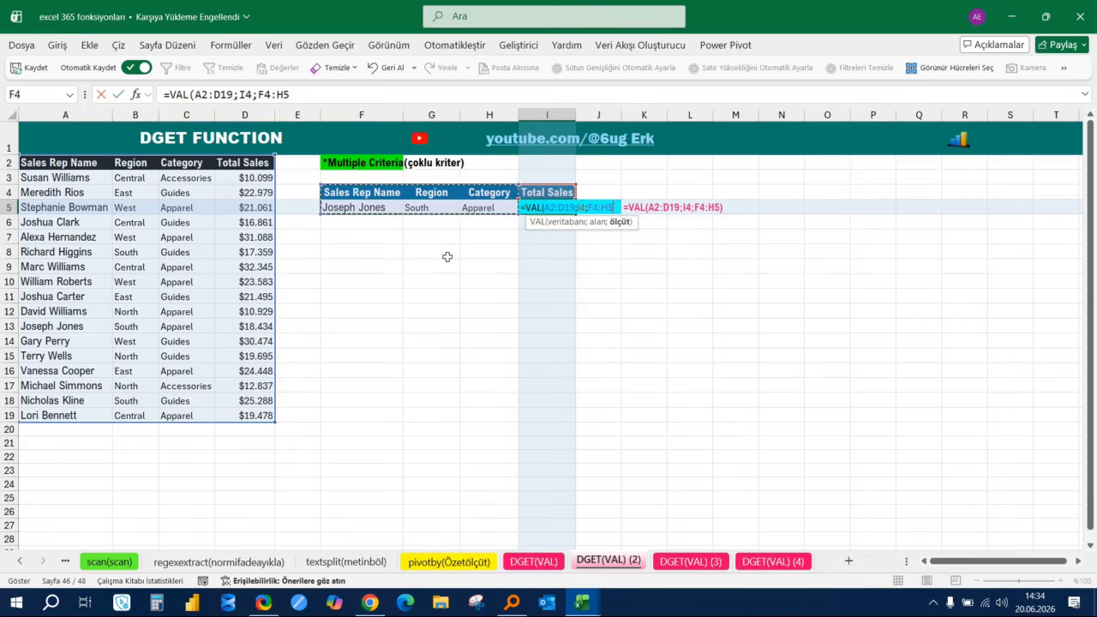
{"action": "left_click", "coordinate": [330, 96]}
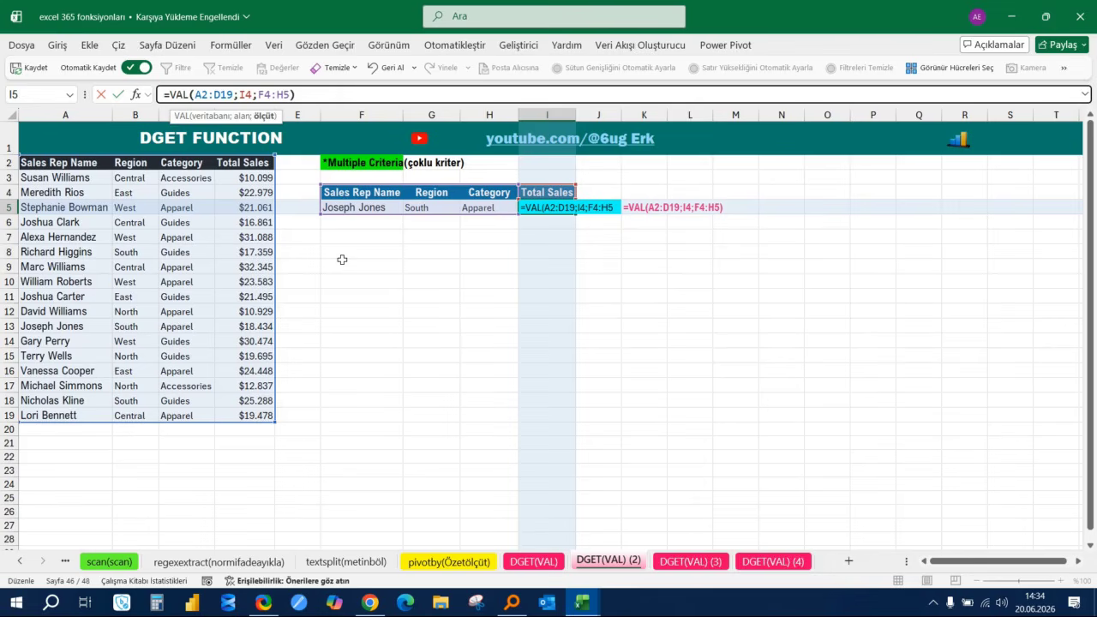
{"action": "type", "text": ")"}
{"action": "key", "text": "Return"}
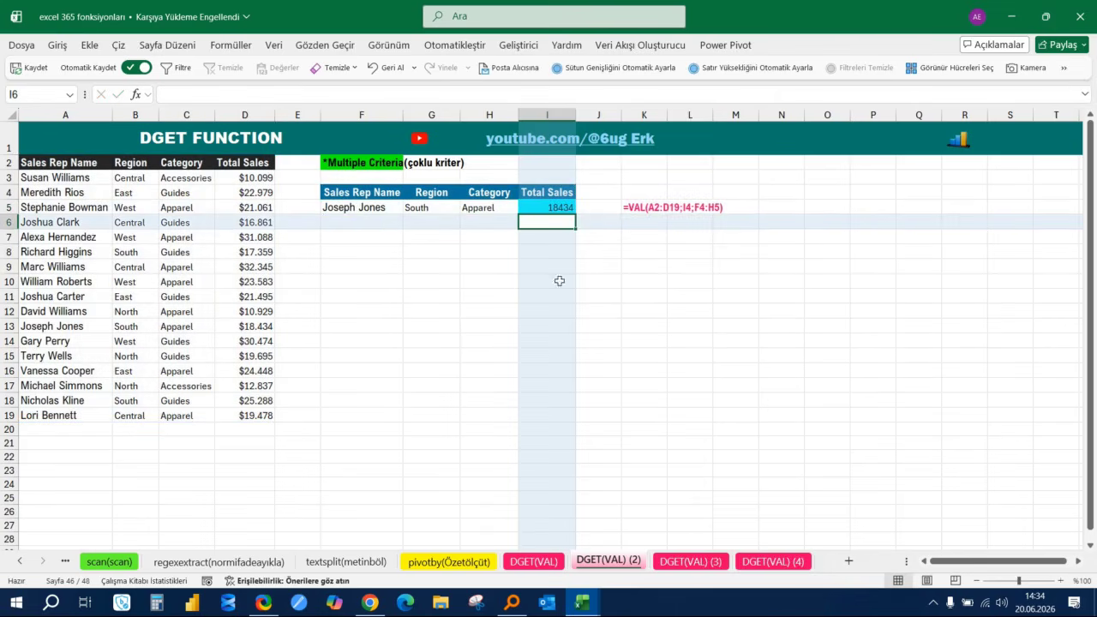
- Compare the VAL result in I5 with the matching sales rep's row 13 total in D13
{"action": "left_click", "coordinate": [558, 211]}
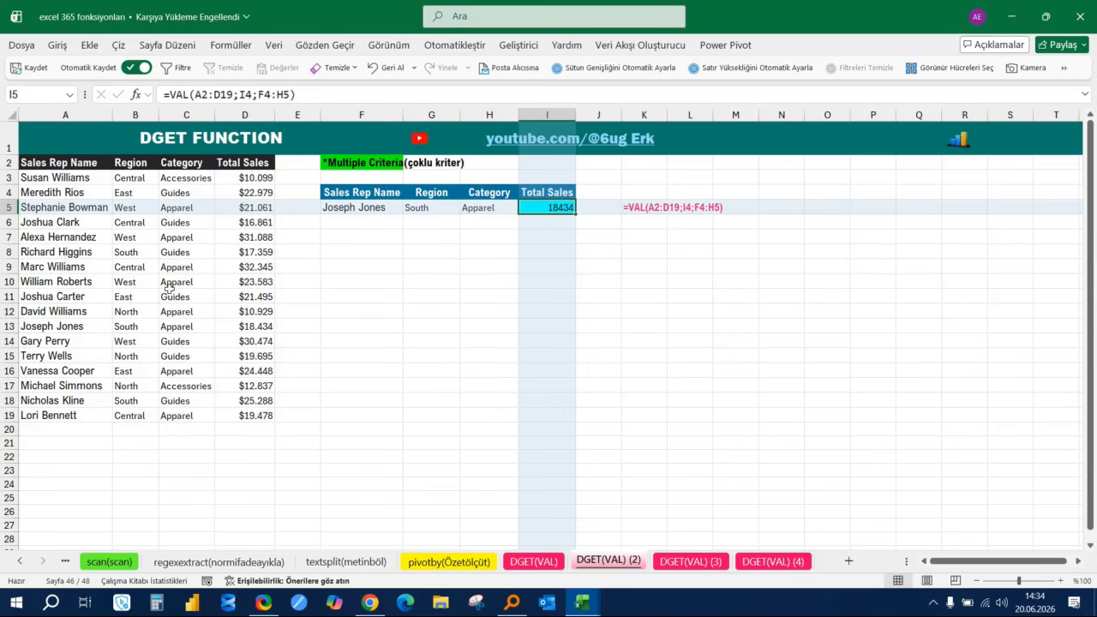
{"action": "left_click", "coordinate": [84, 327]}
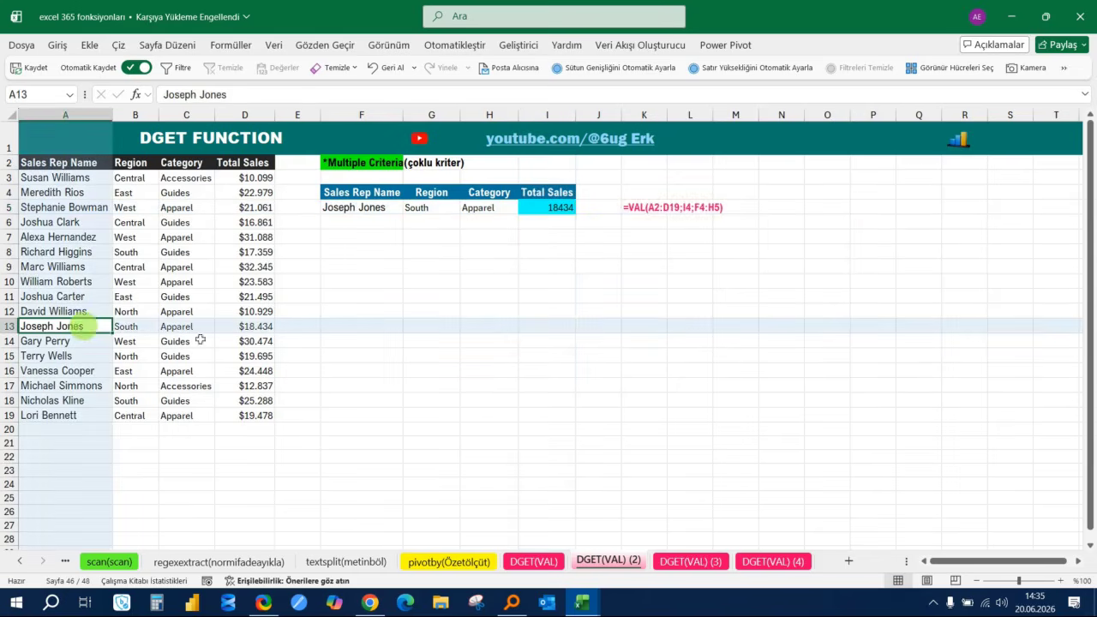
{"action": "left_click", "coordinate": [255, 327]}
- Highlight the total sales in D13 with a yellow fill, and undo the highlight
{"action": "left_click", "coordinate": [57, 45]}
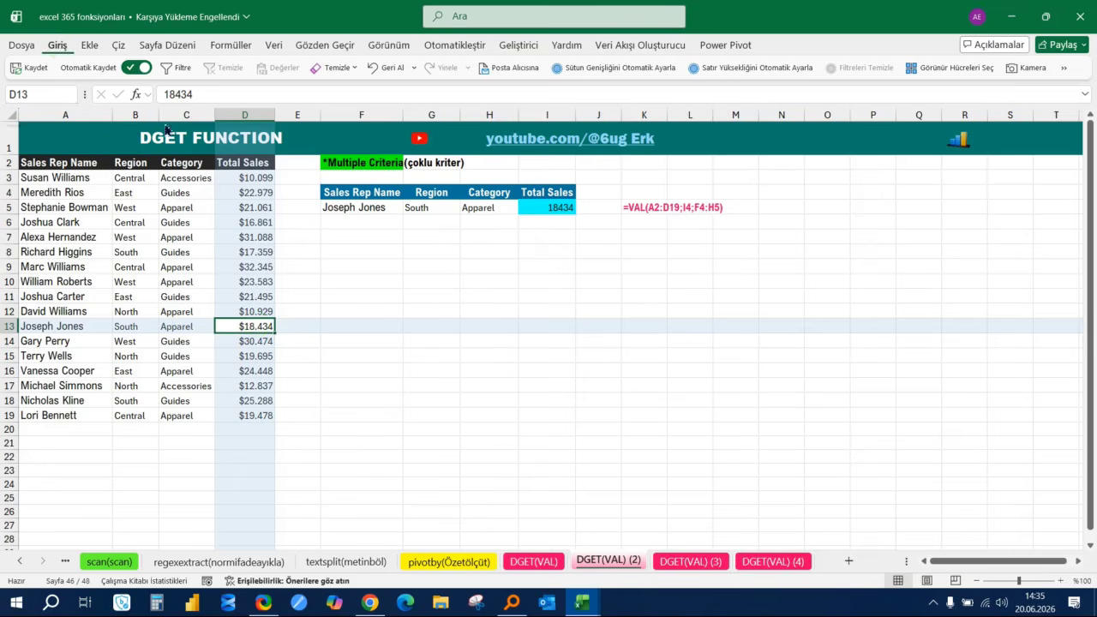
{"action": "left_click", "coordinate": [200, 94]}
{"action": "left_click", "coordinate": [439, 290]}
{"action": "left_click_drag", "start_coordinate": [607, 297], "coordinate": [604, 286]}
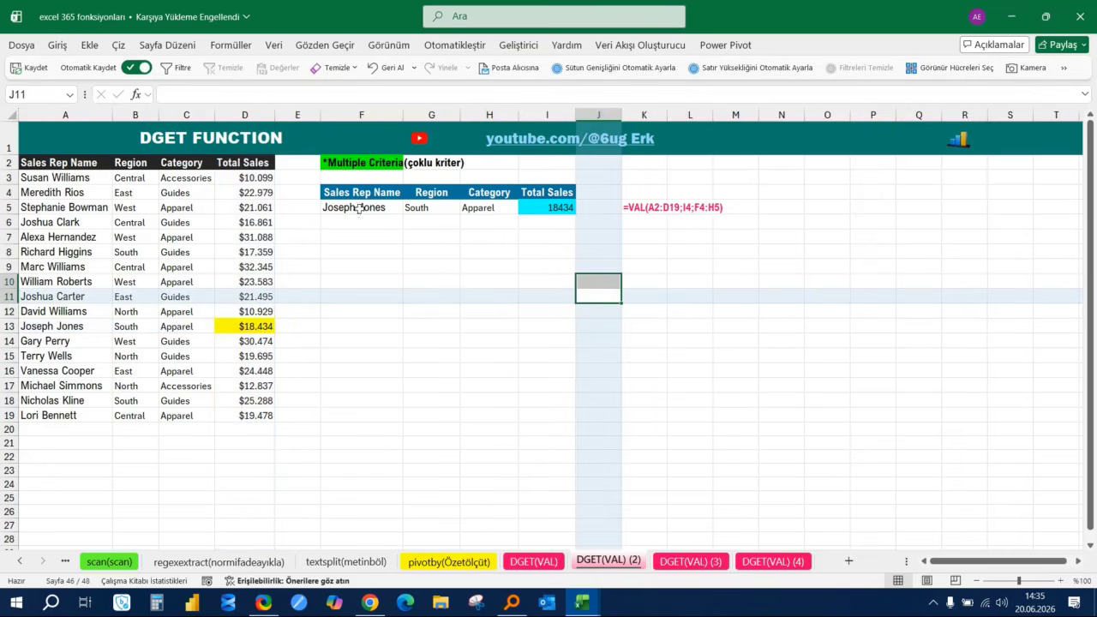
{"action": "key", "text": "ctrl+z"}
{"action": "left_click", "coordinate": [523, 296]}
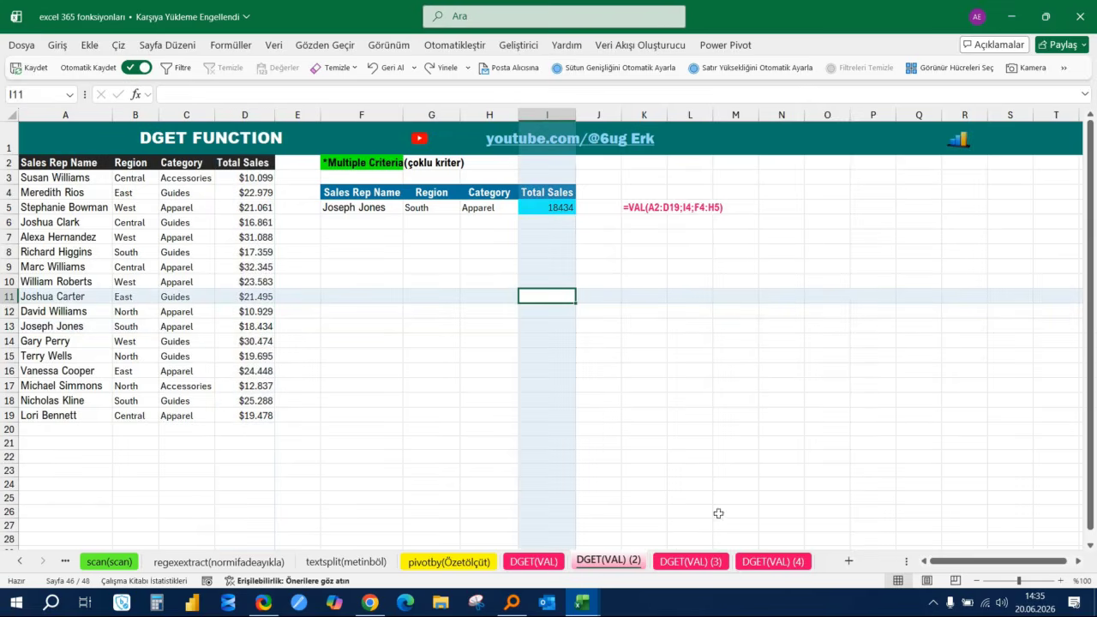
- Open the DGET(VAL) (3) sheet, and try the asterisk wildcard character in H9 without keeping the entry
{"action": "left_click", "coordinate": [693, 562]}
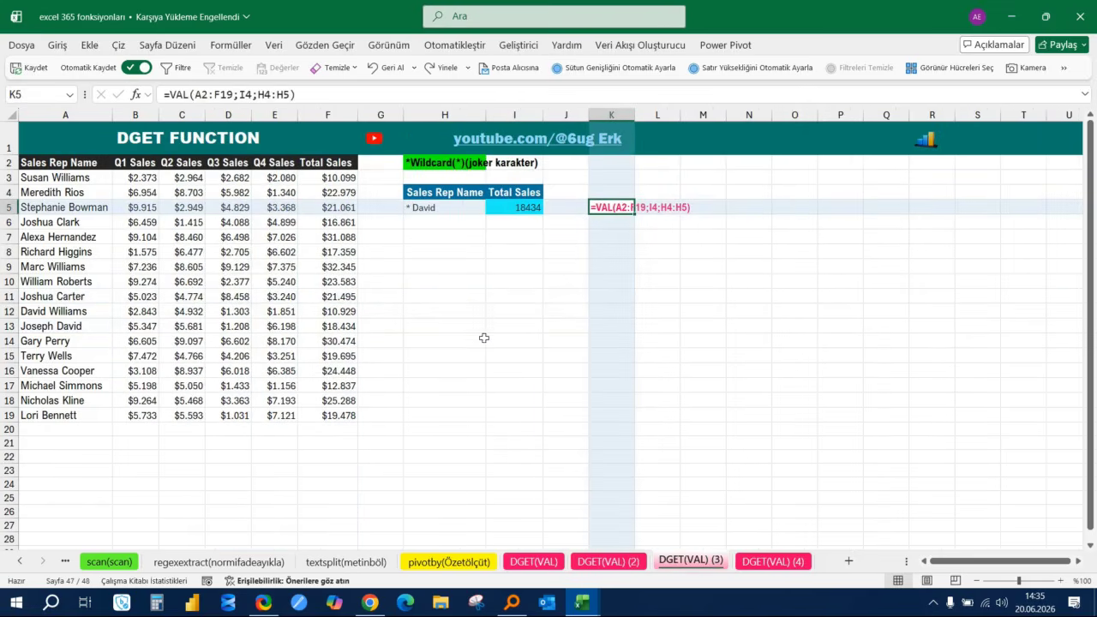
{"action": "left_click", "coordinate": [470, 263]}
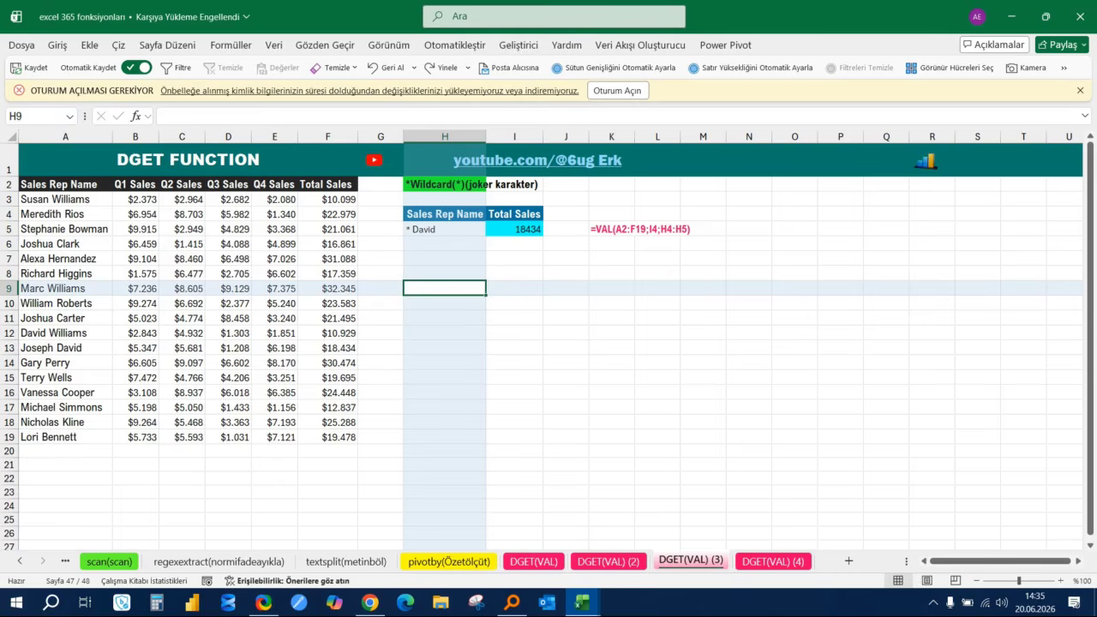
{"action": "type", "text": "*"}
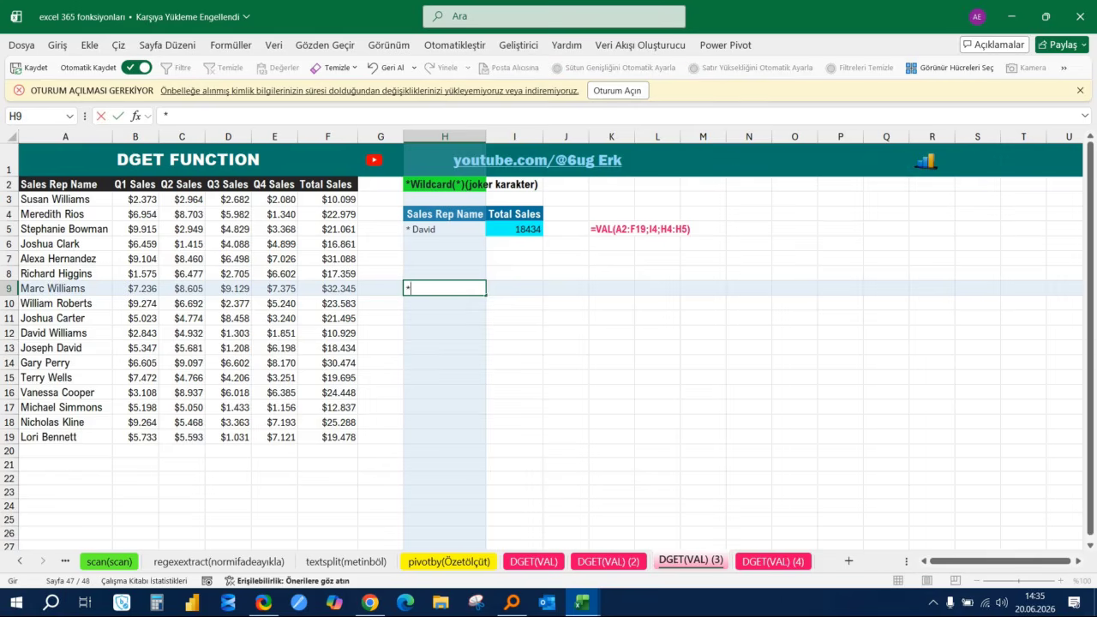
{"action": "key", "text": "Escape"}
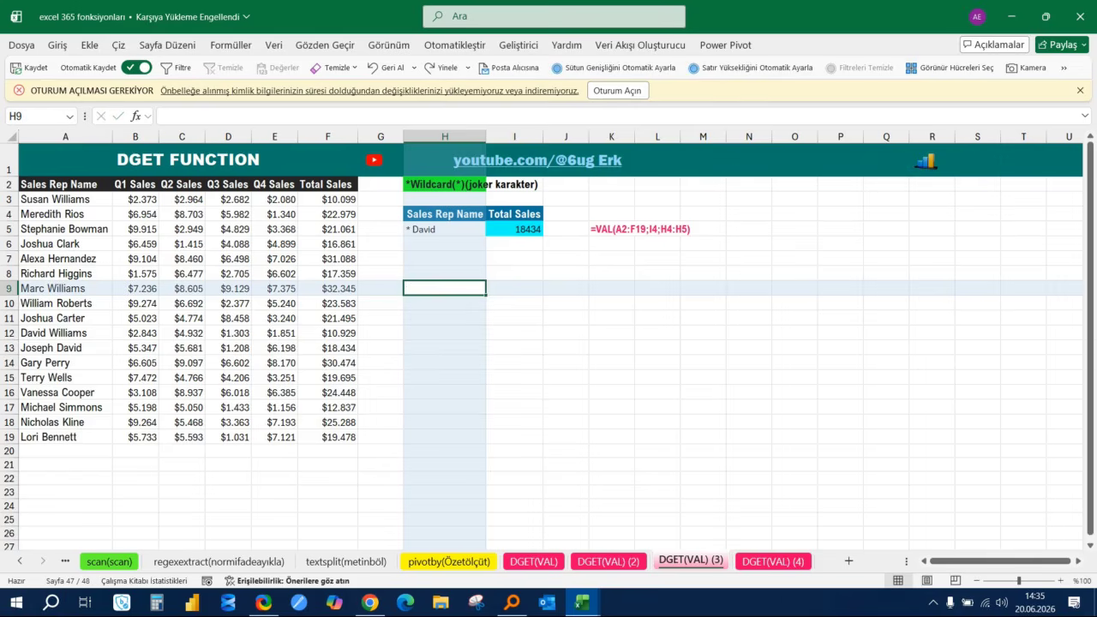
{"action": "left_click", "coordinate": [558, 287]}
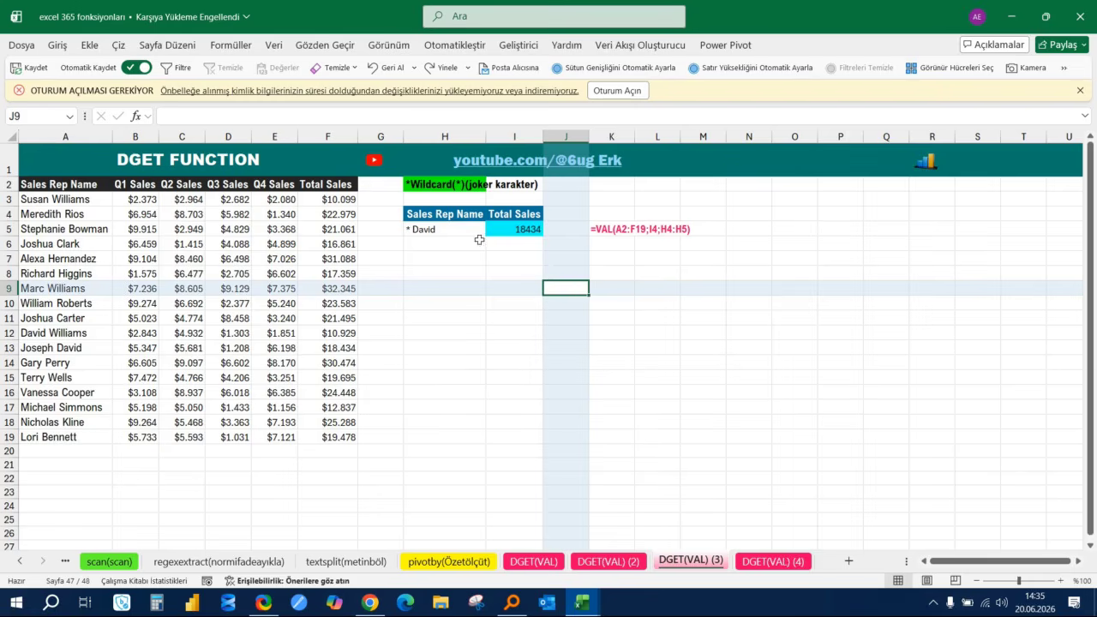
- Review the wildcard criterion in H5 against the sales rep names in A3:A19, especially A12 and A13
{"action": "left_click", "coordinate": [445, 231]}
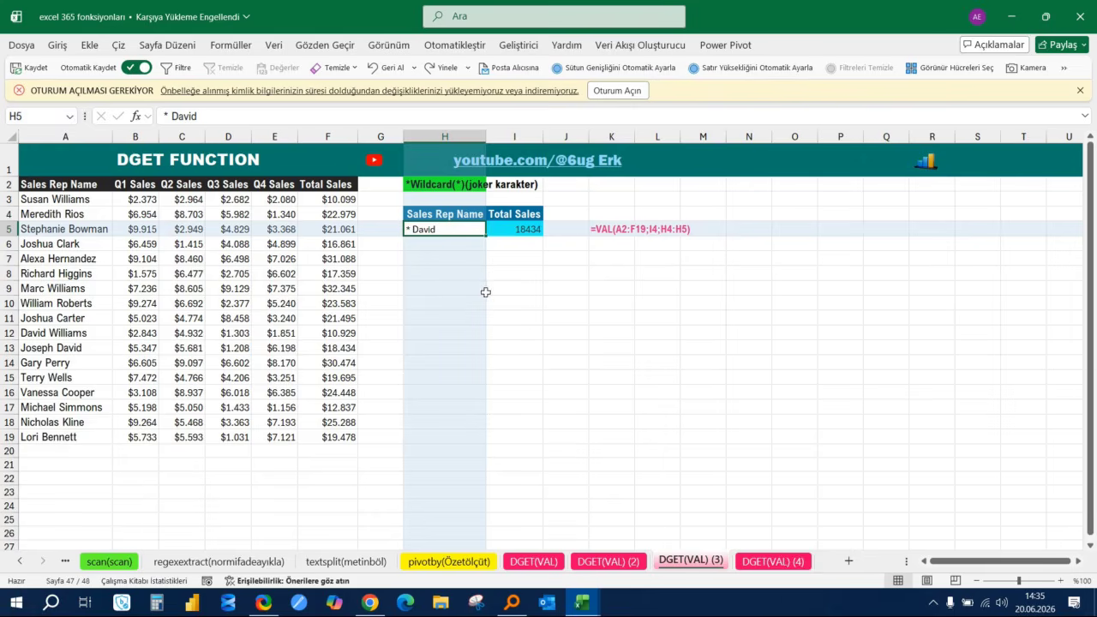
{"action": "left_click_drag", "start_coordinate": [61, 203], "coordinate": [76, 436]}
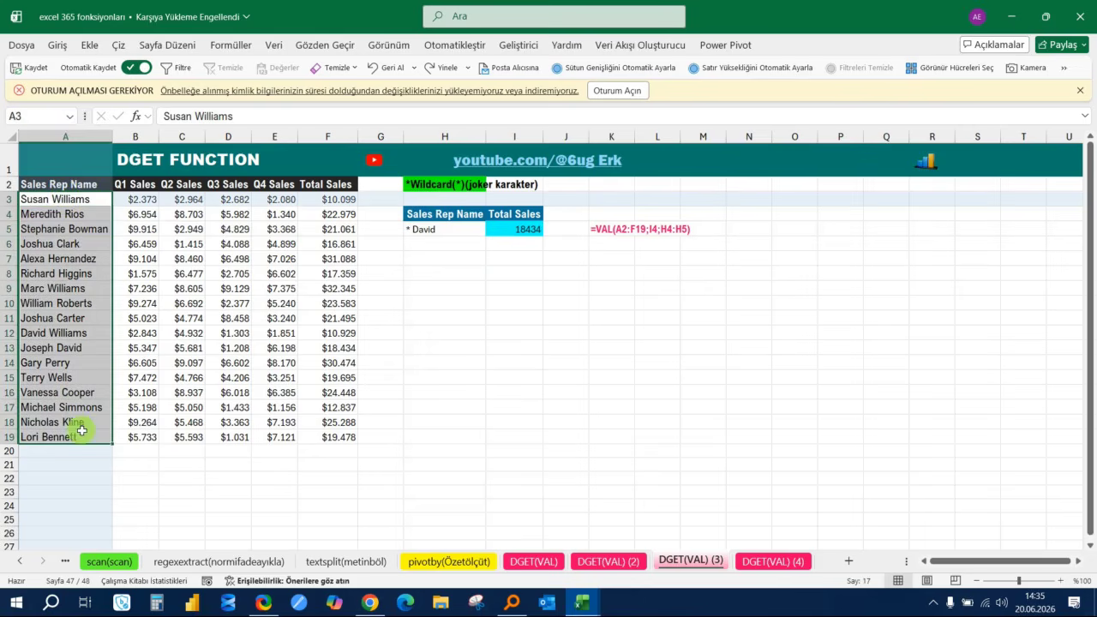
{"action": "left_click", "coordinate": [42, 334]}
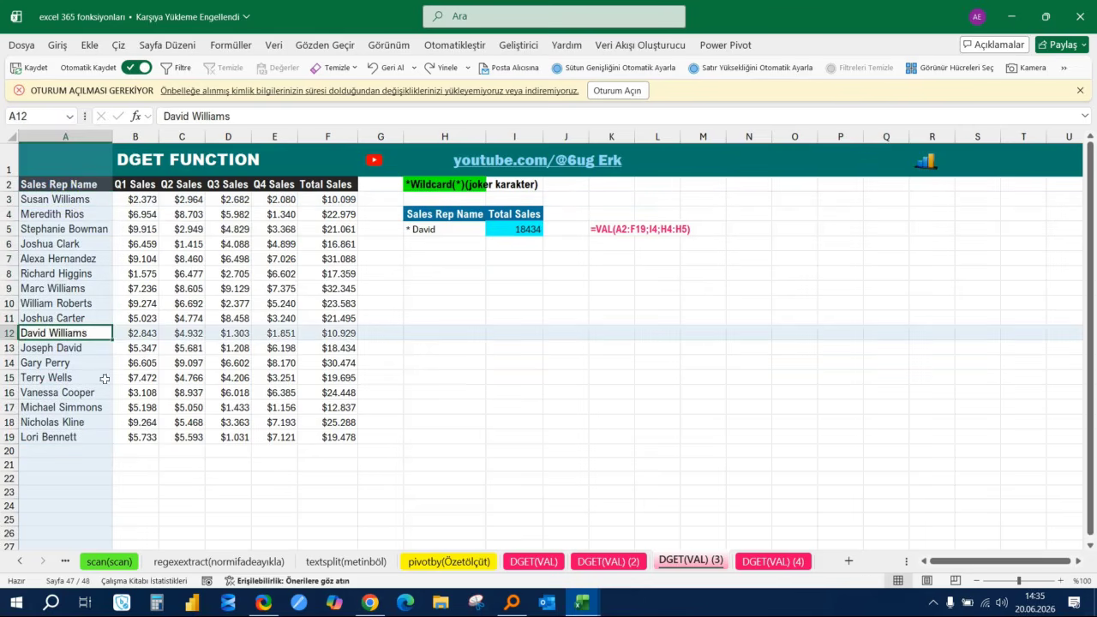
{"action": "left_click", "coordinate": [96, 348]}
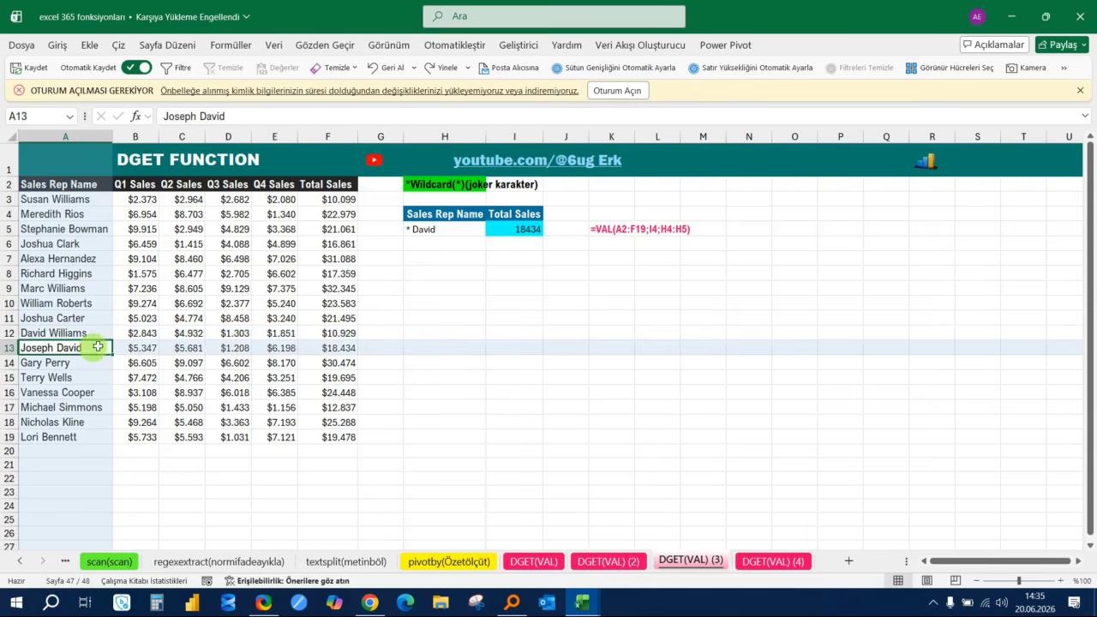
- Replace the wildcard criterion in H5 with only the first name, without the asterisk
{"action": "left_click", "coordinate": [429, 233]}
{"action": "type", "text": "d"}
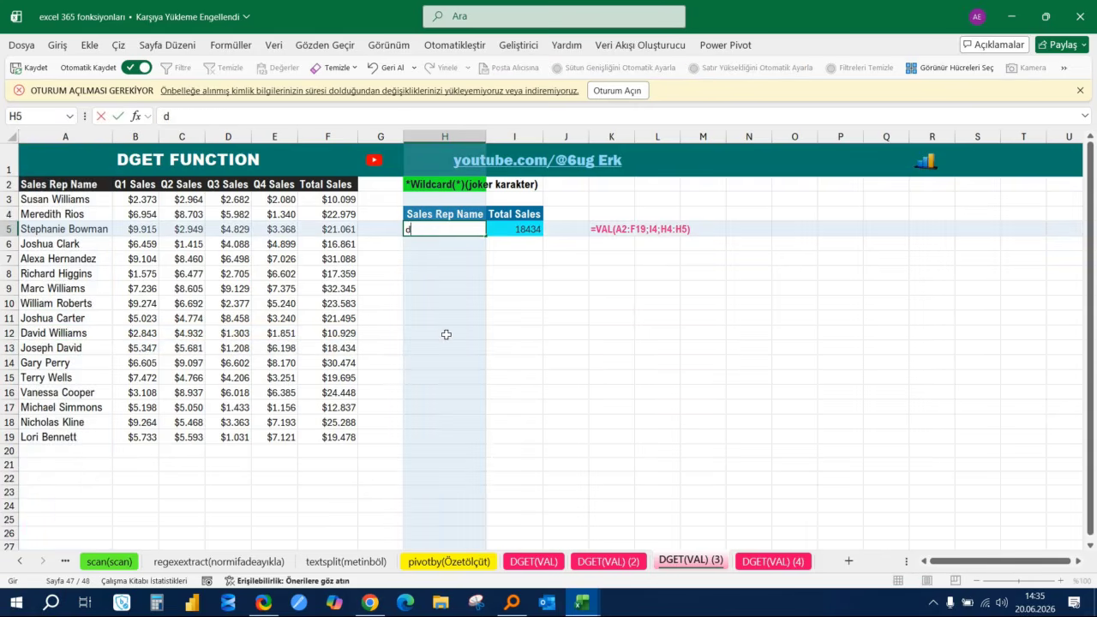
{"action": "key", "text": "BackSpace"}
{"action": "key", "text": "BackSpace"}
{"action": "key", "text": "BackSpace"}
{"action": "key", "text": "BackSpace"}
{"action": "key", "text": "BackSpace"}
{"action": "key", "text": "Num_Lock"}
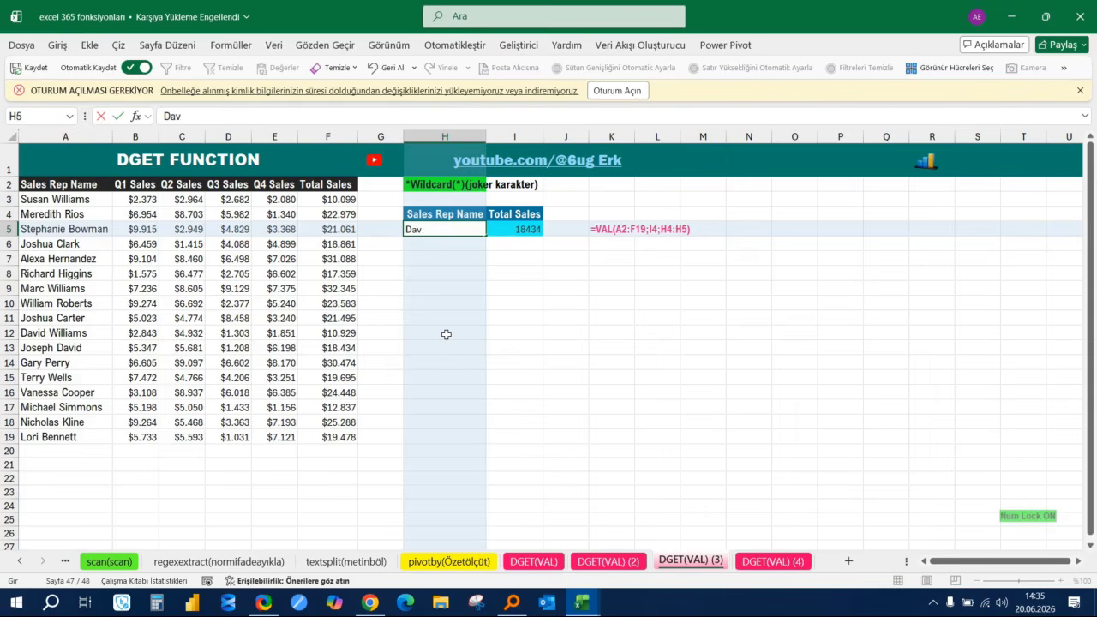
{"action": "key", "text": "BackSpace"}
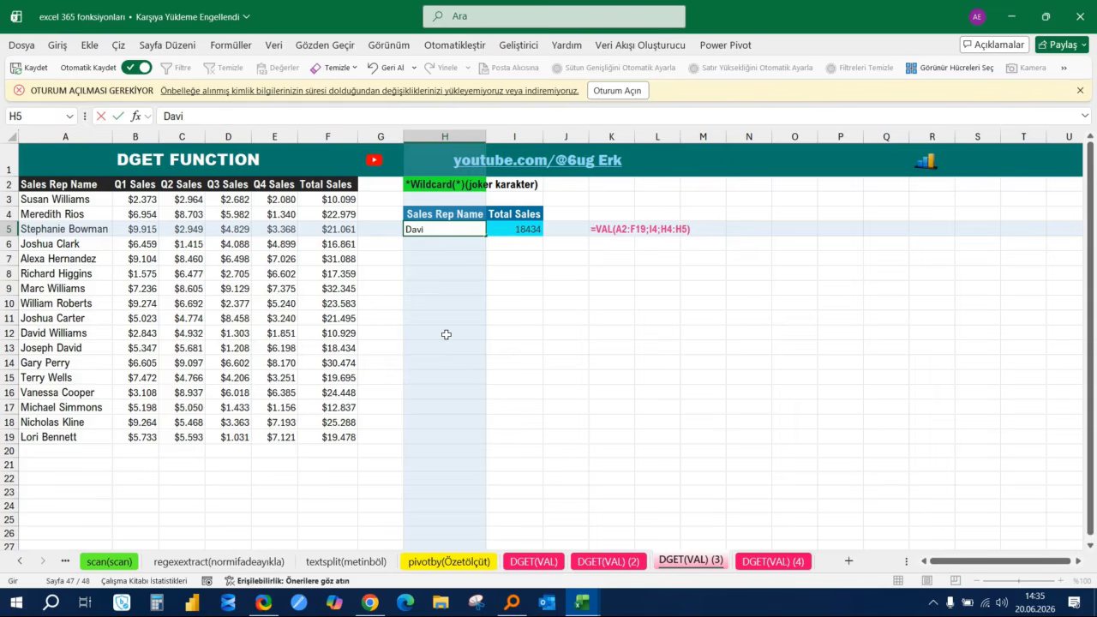
{"action": "type", "text": "d"}
{"action": "key", "text": "ctrl+Return"}
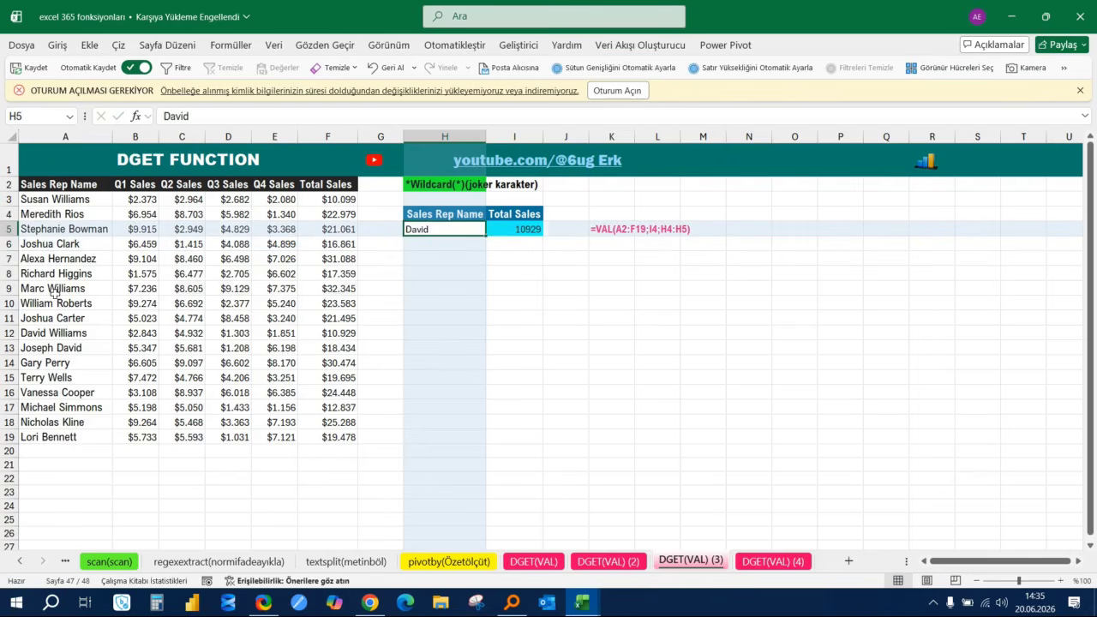
- Examine table rows 9 and 10 and compare them with the criterion and result in H5:I5
{"action": "left_click_drag", "start_coordinate": [55, 291], "coordinate": [311, 309]}
{"action": "left_click", "coordinate": [95, 299]}
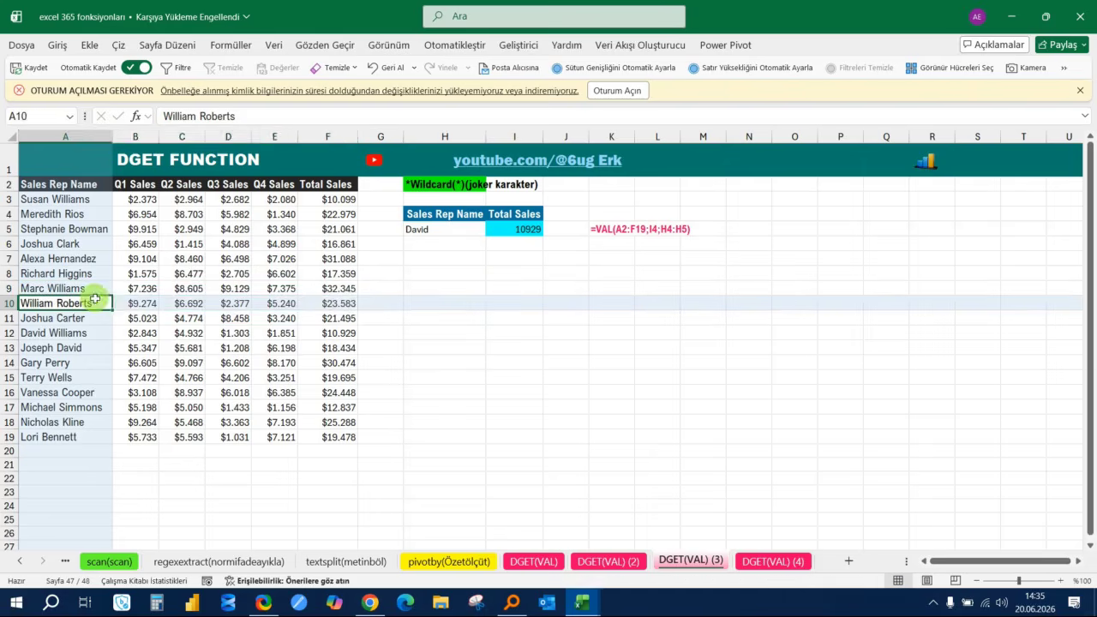
{"action": "left_click_drag", "start_coordinate": [96, 300], "coordinate": [343, 304]}
{"action": "left_click_drag", "start_coordinate": [450, 230], "coordinate": [520, 227]}
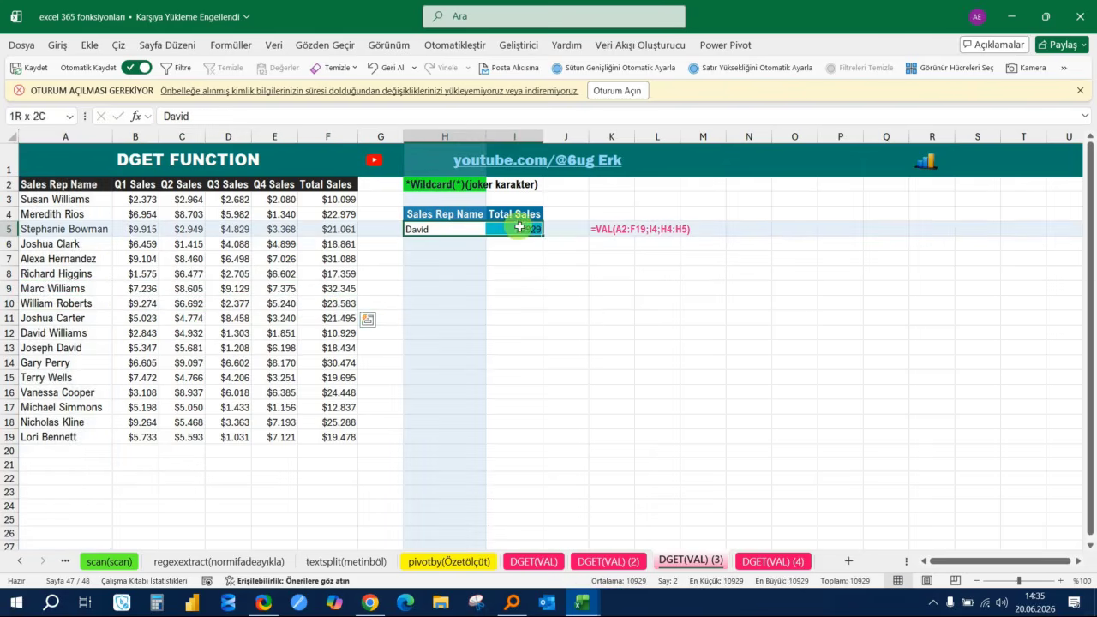
{"action": "left_click", "coordinate": [591, 314]}
- View the DGET(VAL) (4) sheet briefly, and check the F12 total against the I5 result on DGET(VAL) (3)
{"action": "left_click", "coordinate": [777, 562]}
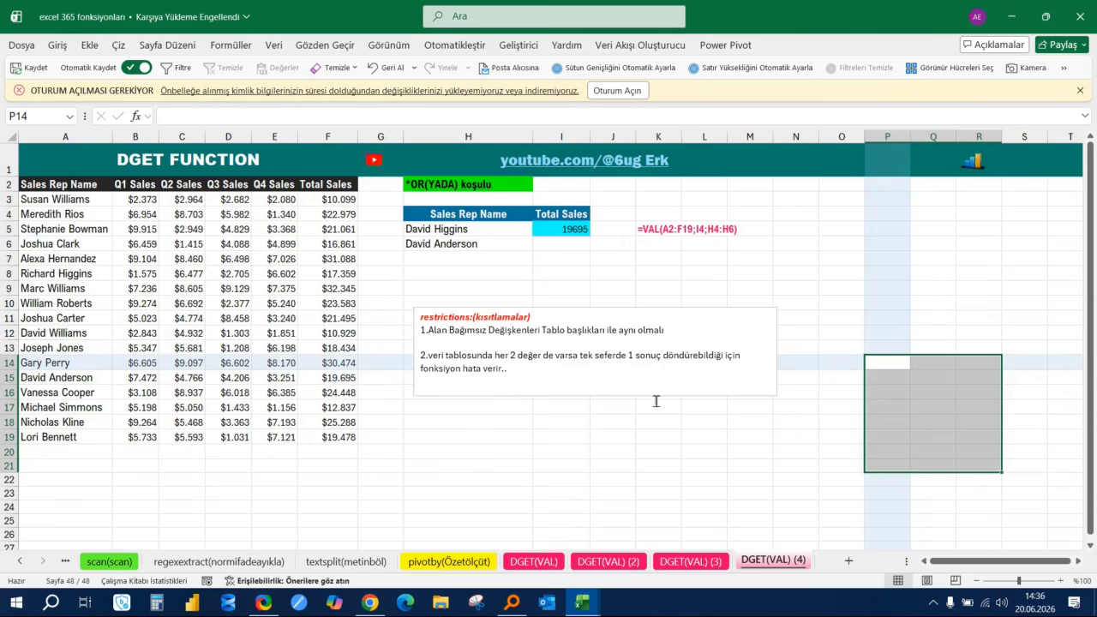
{"action": "left_click", "coordinate": [691, 562]}
{"action": "left_click", "coordinate": [504, 304]}
{"action": "scroll", "coordinate": [552, 368], "scroll_direction": "down", "scroll_amount": 3}
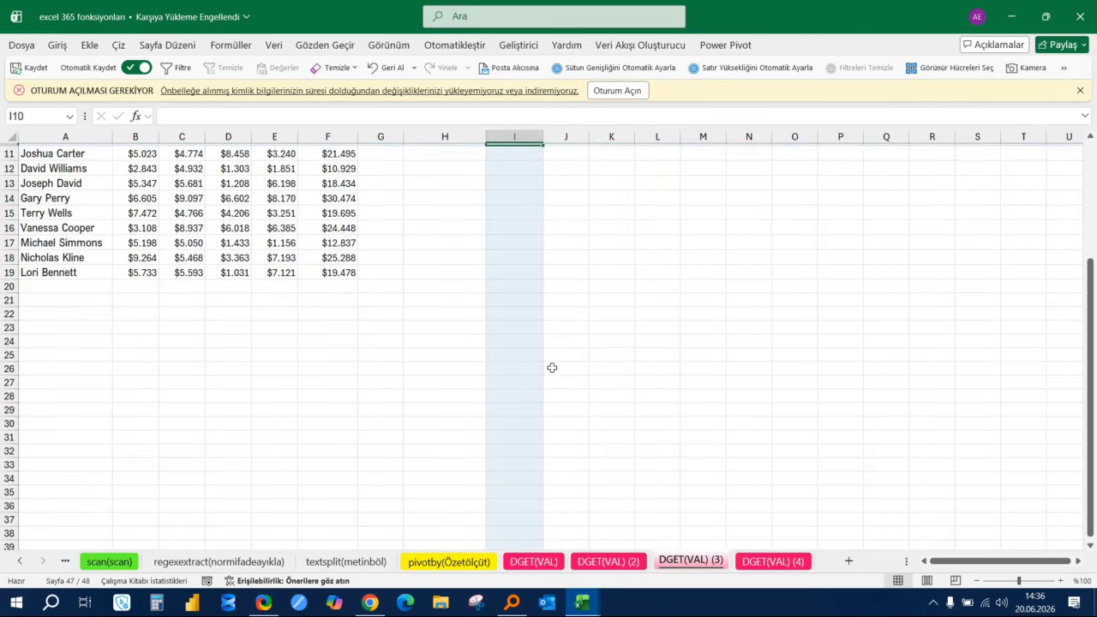
{"action": "scroll", "coordinate": [599, 313], "scroll_direction": "up", "scroll_amount": 4}
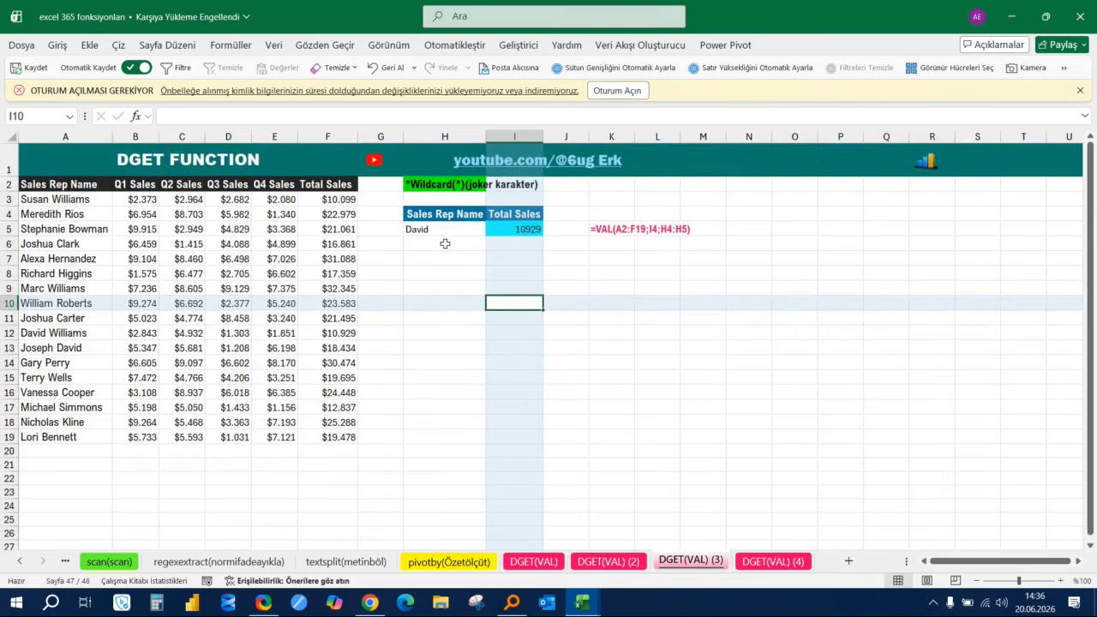
{"action": "left_click", "coordinate": [445, 243]}
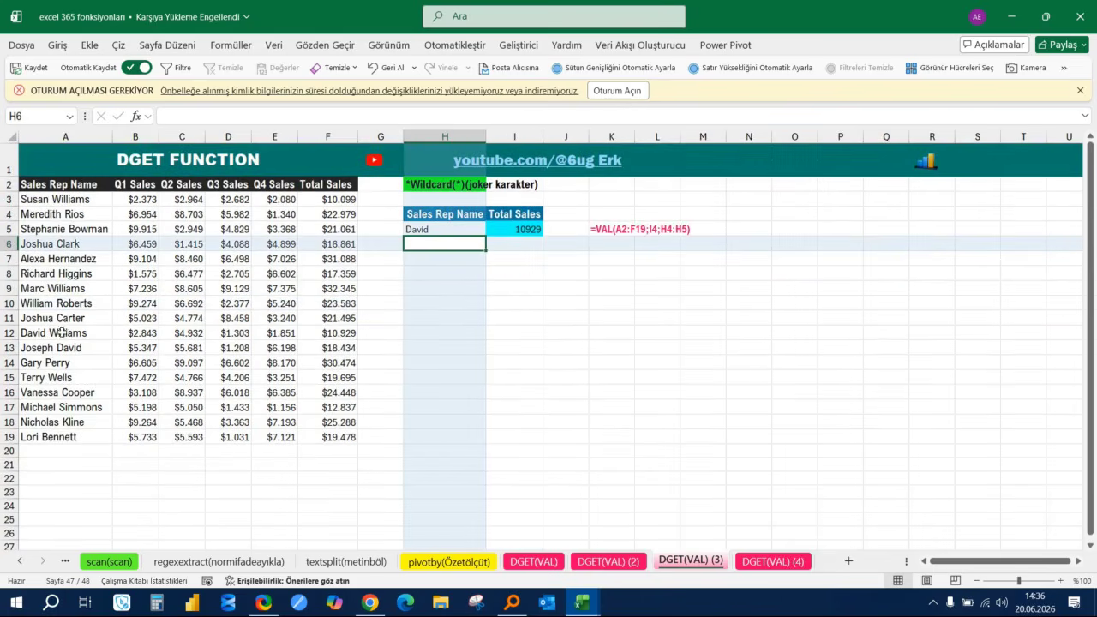
{"action": "left_click", "coordinate": [351, 333]}
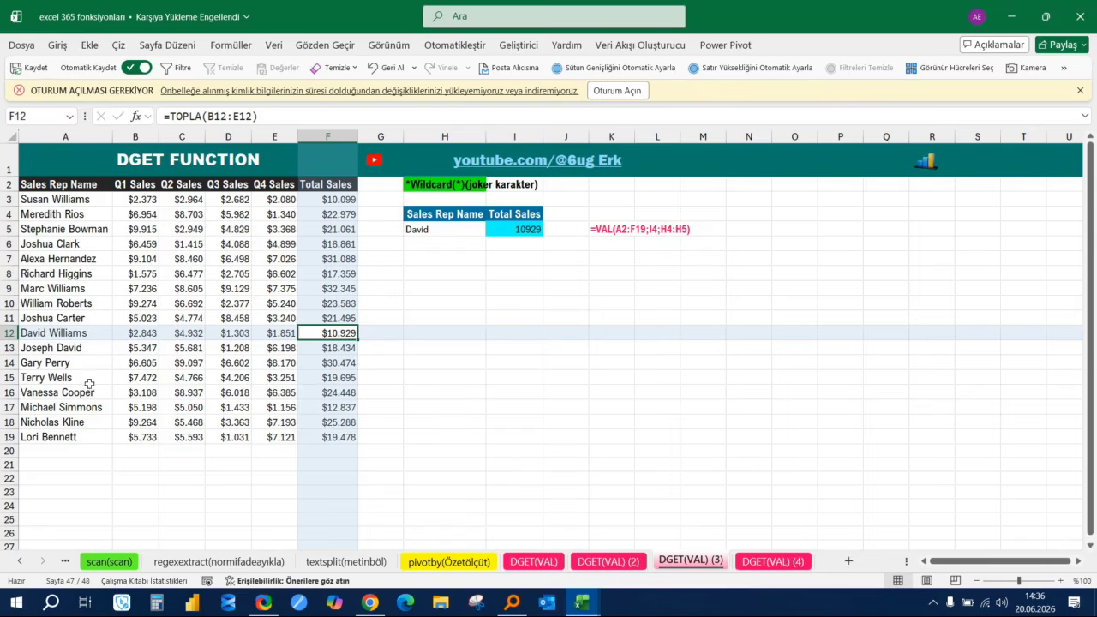
- Fill A13 with the name from A12 to test a duplicate match, and undo the fill
{"action": "left_click", "coordinate": [81, 352]}
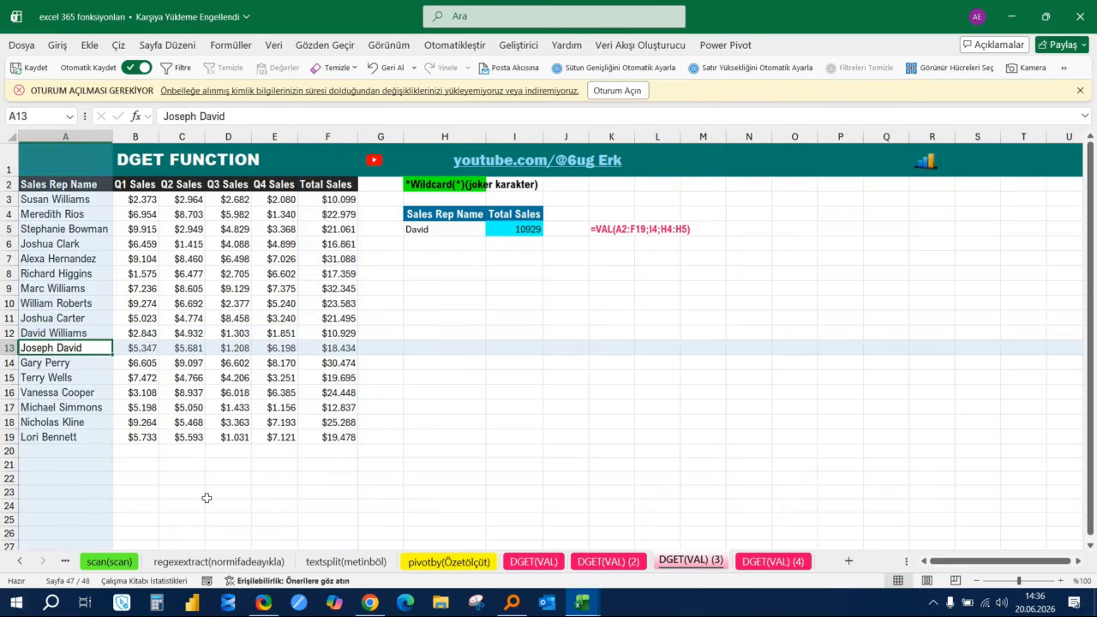
{"action": "key", "text": "ctrl+d"}
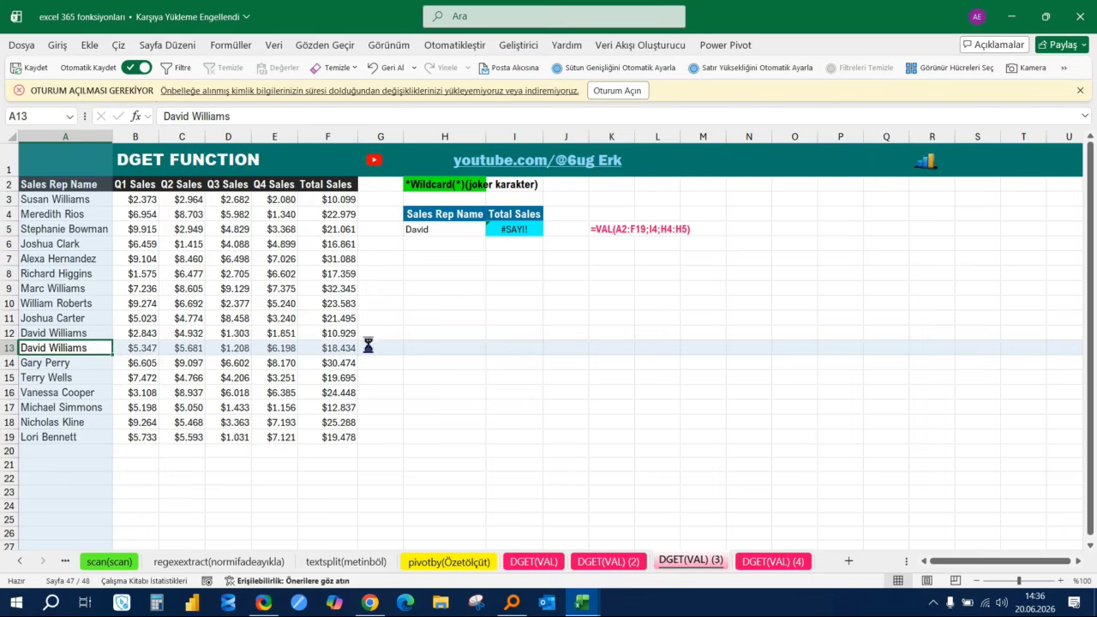
{"action": "key", "text": "ctrl+z"}
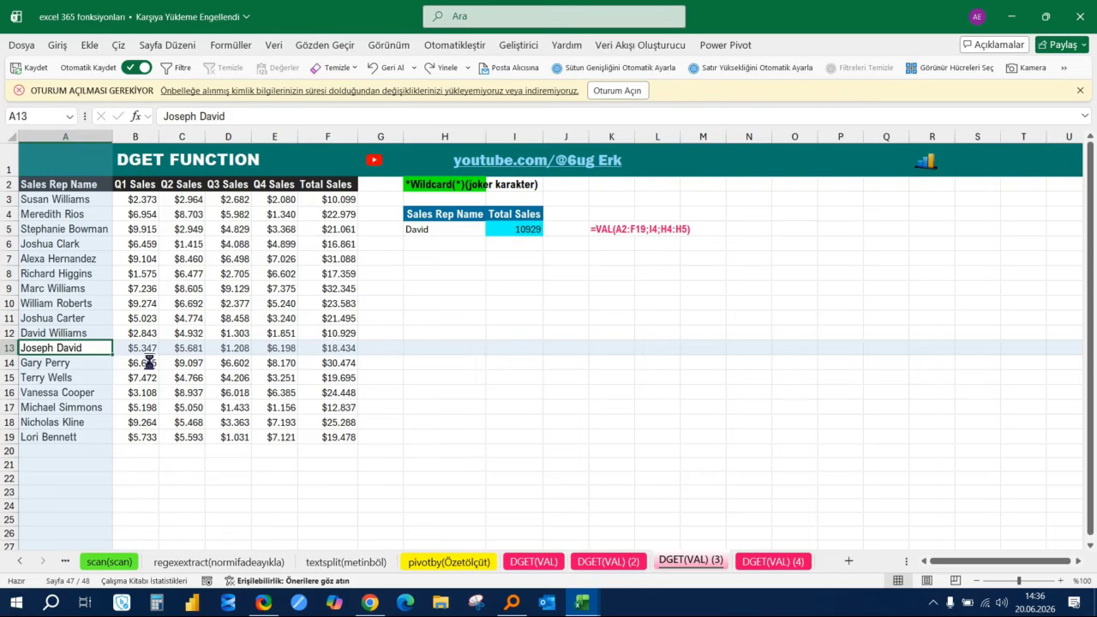
{"action": "key", "text": "ctrl+z"}
{"action": "key", "text": "ctrl+y"}
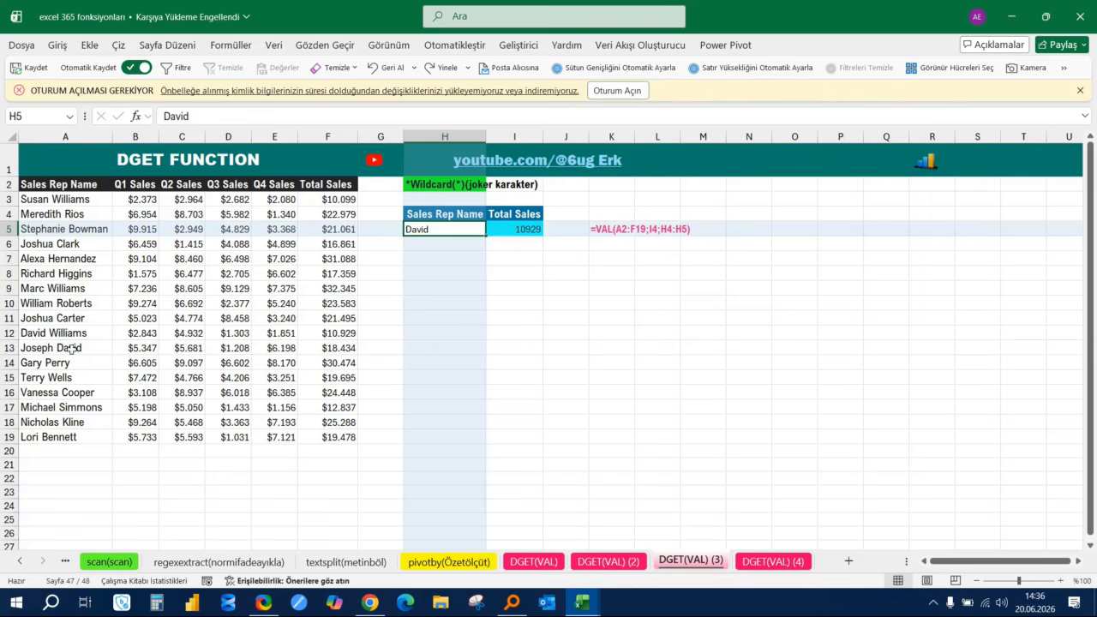
- Fill A13 again with the name from A12 to repeat the duplicate-match test
{"action": "left_click", "coordinate": [73, 347]}
{"action": "key", "text": "ctrl+d"}
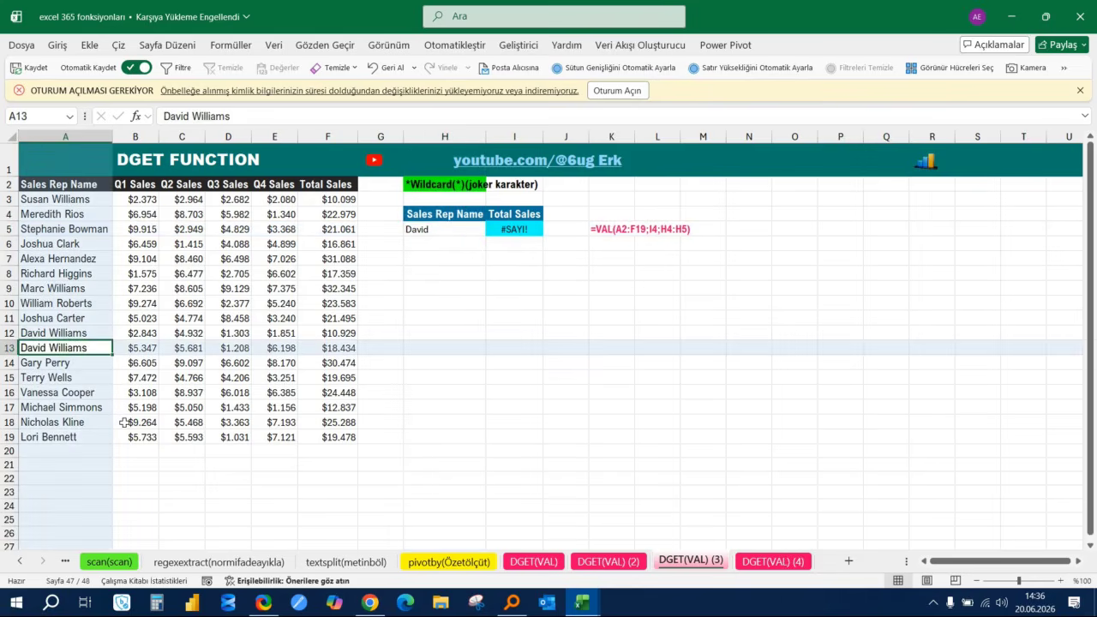
{"action": "key", "text": "Right"}
{"action": "key", "text": "Left"}
- Shorten the surname in A13 to its initial W, and undo both that edit and the fill
{"action": "key", "text": "F2"}
{"action": "key", "text": "BackSpace"}
{"action": "key", "text": "BackSpace"}
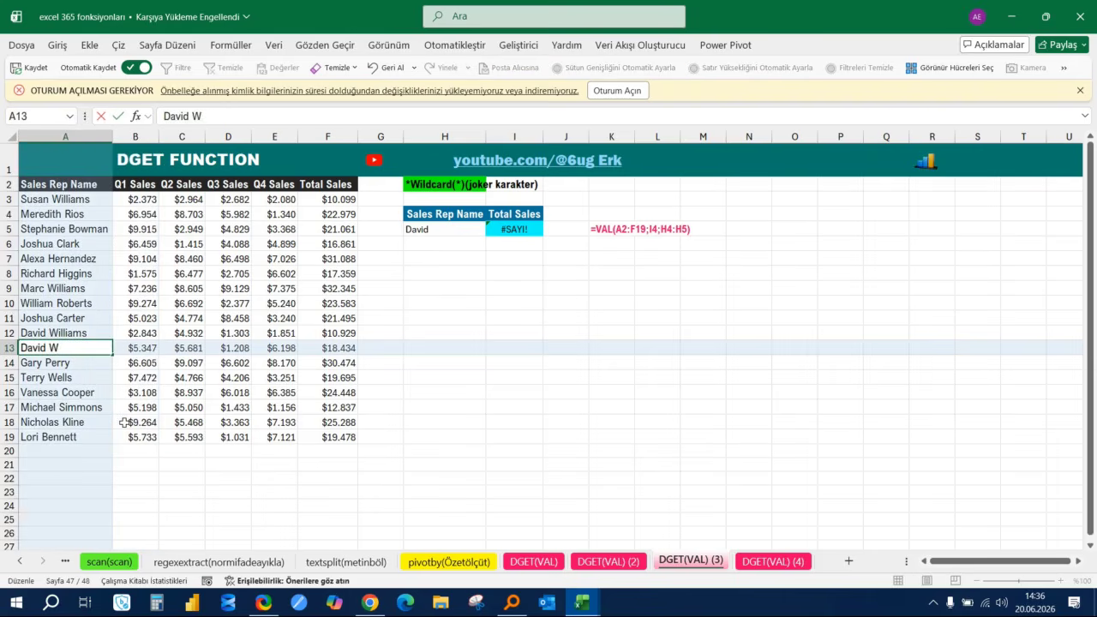
{"action": "key", "text": "Return"}
{"action": "key", "text": "Up"}
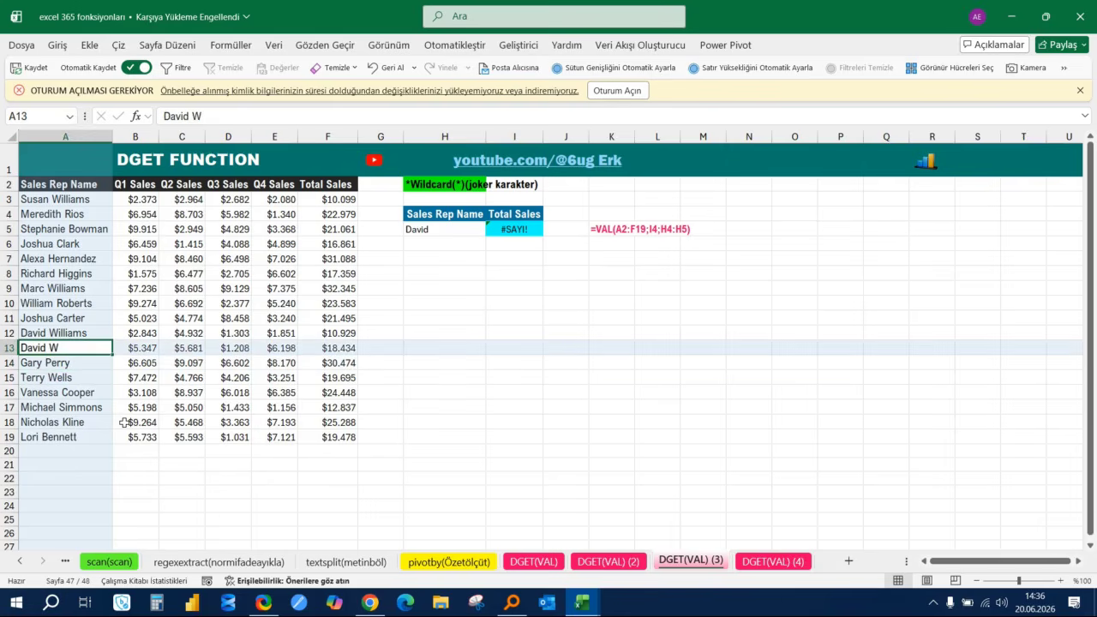
{"action": "key", "text": "ctrl+z"}
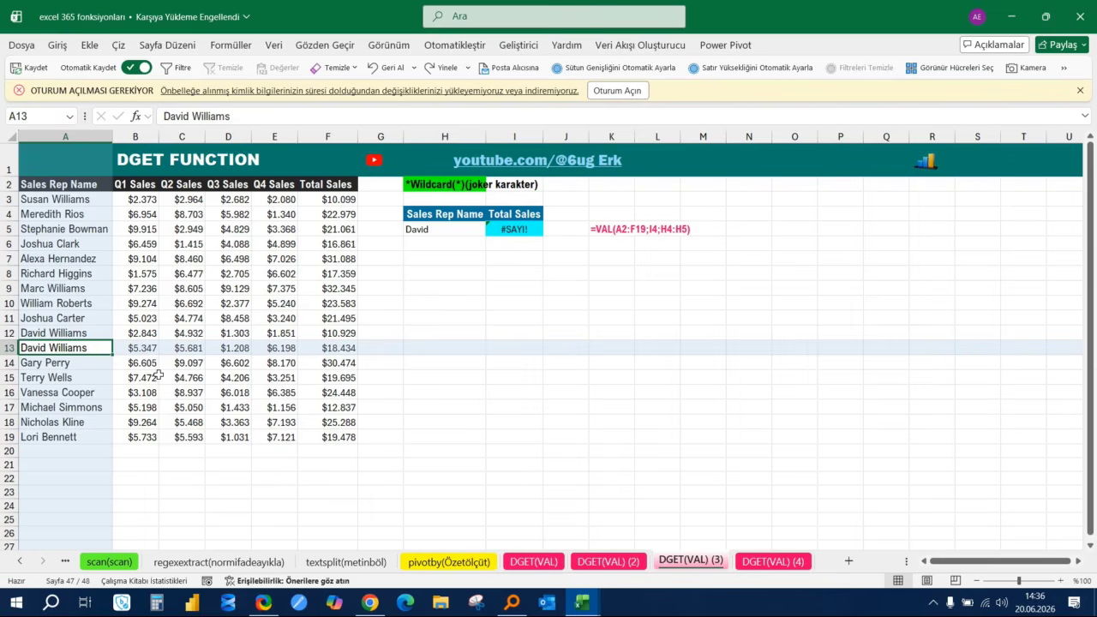
{"action": "key", "text": "ctrl+z"}
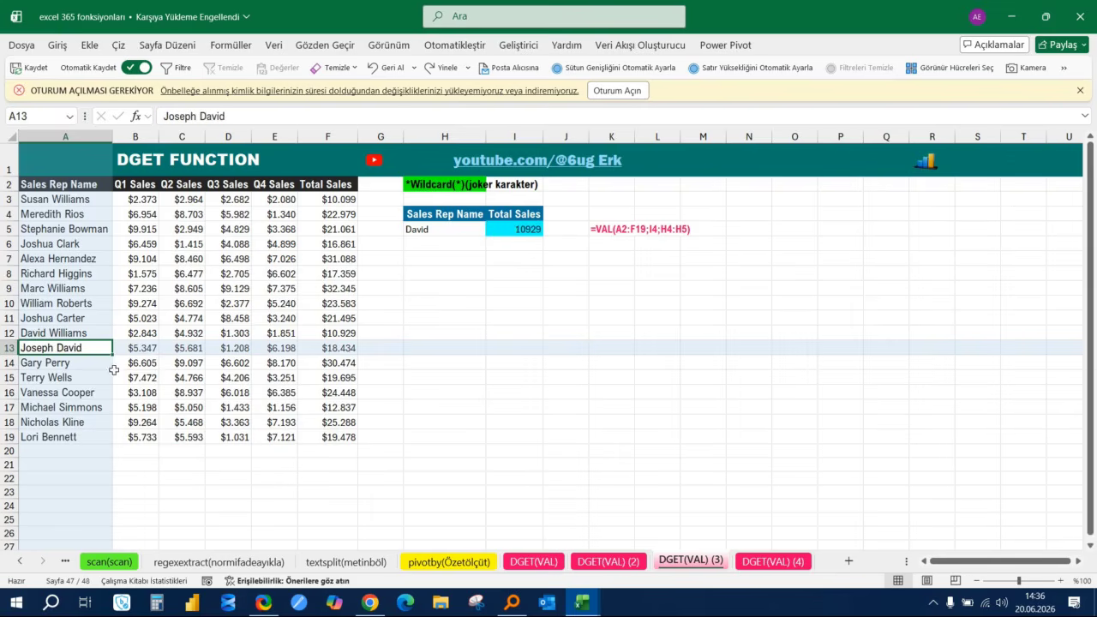
- Add the * wildcard directly in front of the criterion name in H5
{"action": "left_click", "coordinate": [436, 227]}
{"action": "key", "text": "F2"}
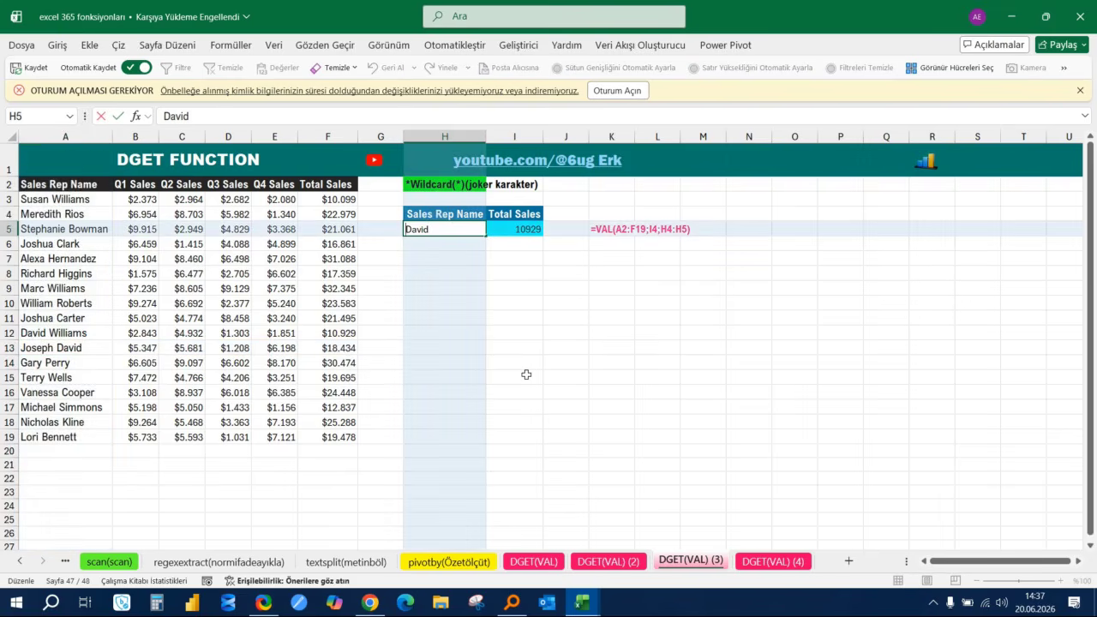
{"action": "type", "text": "*"}
{"action": "key", "text": "Return"}
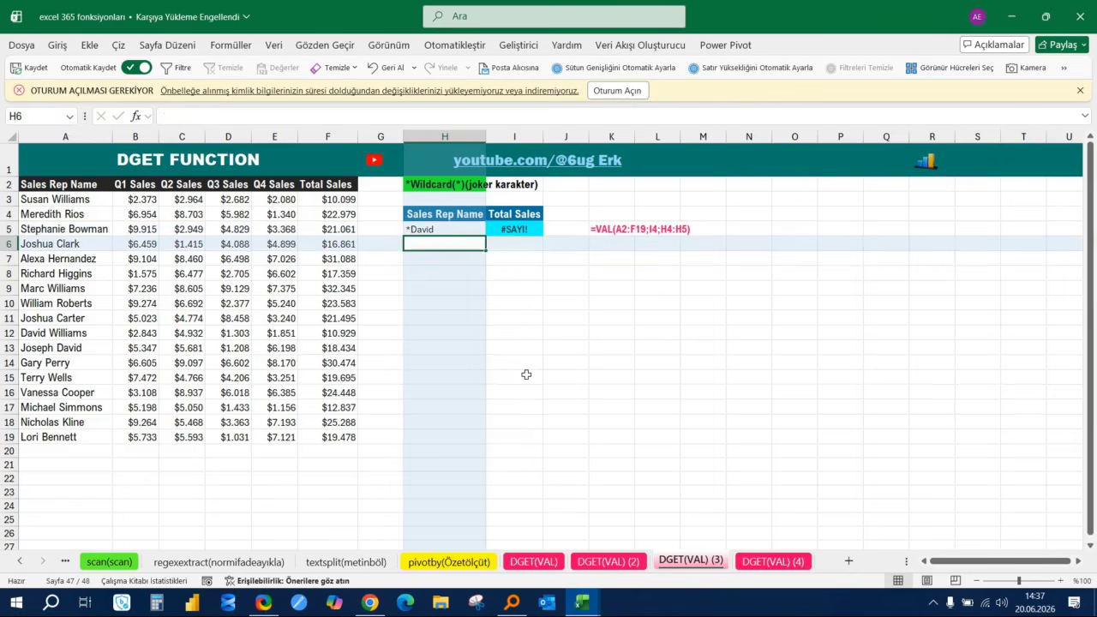
- Insert a space between the * wildcard and the name in H5 so that it matches only as a surname
{"action": "key", "text": "Up"}
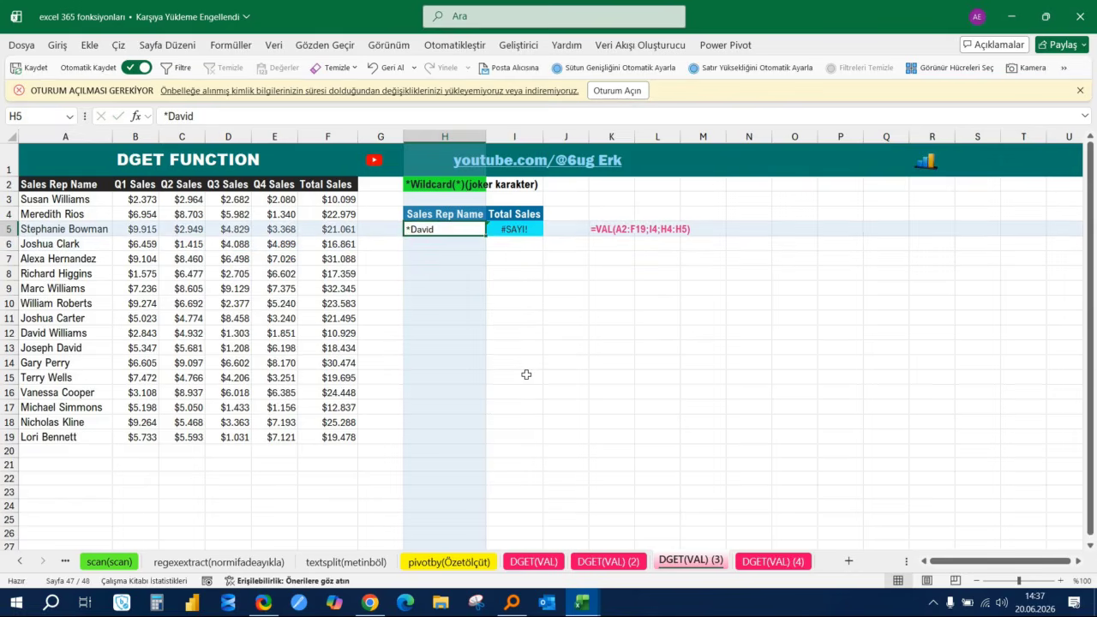
{"action": "key", "text": "F2"}
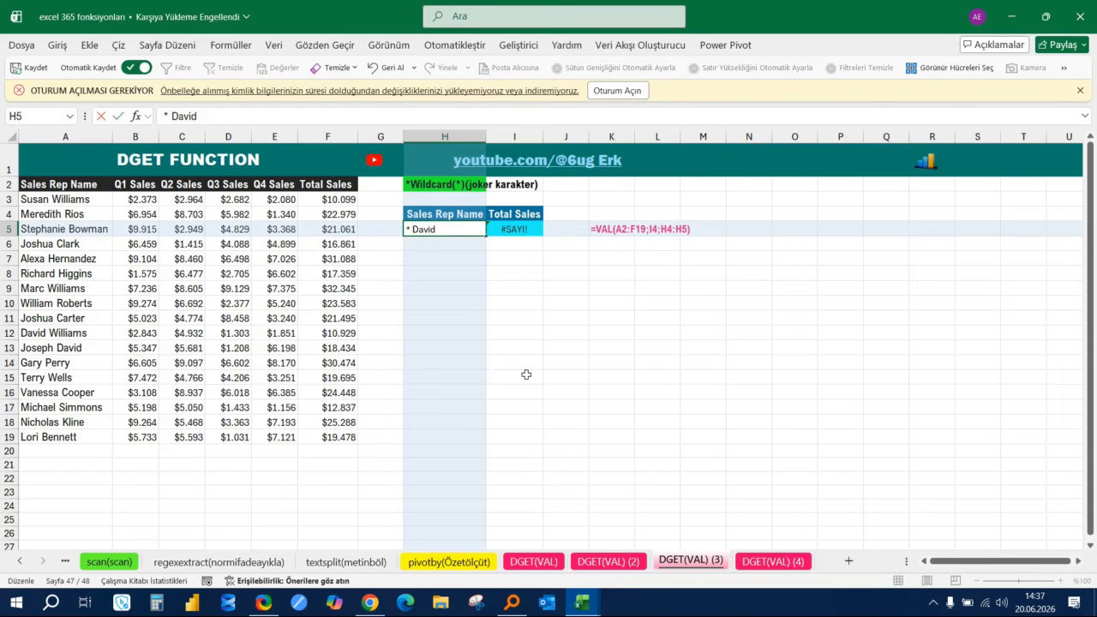
{"action": "key", "text": "Return"}
{"action": "key", "text": "Up"}
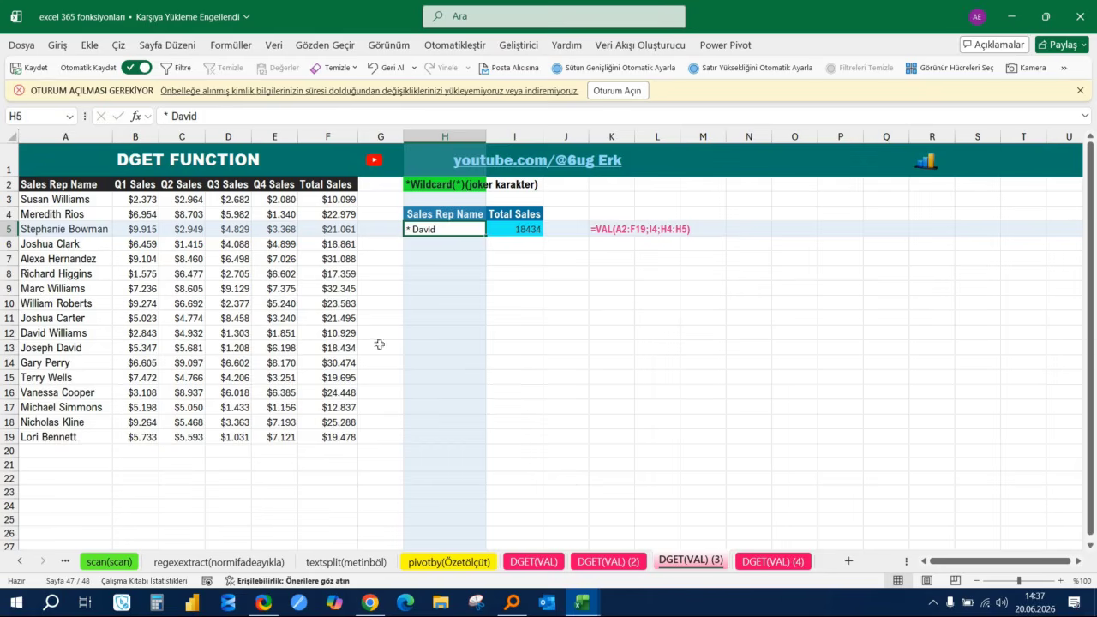
- Highlight the matching total in F13 with a yellow fill
{"action": "left_click", "coordinate": [342, 348]}
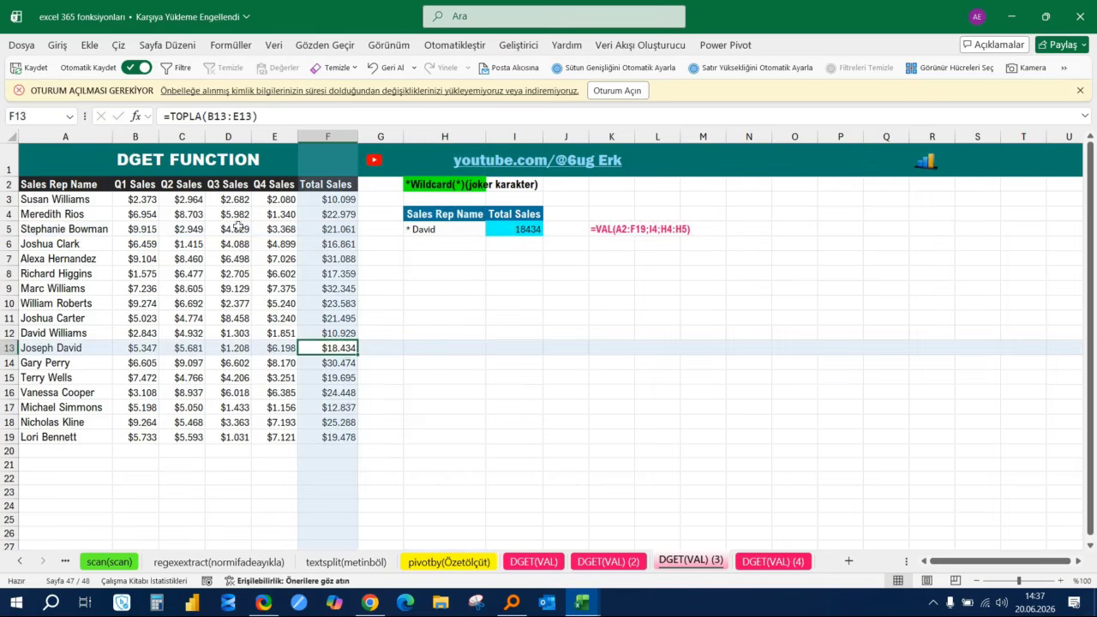
{"action": "left_click", "coordinate": [56, 44]}
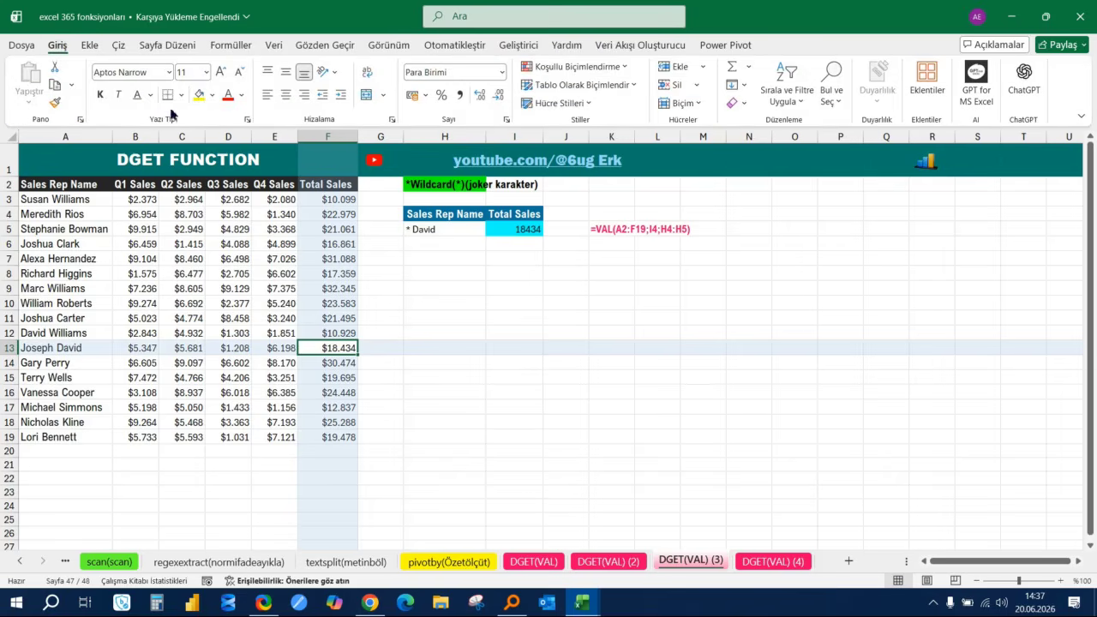
{"action": "left_click", "coordinate": [199, 93]}
{"action": "left_click", "coordinate": [542, 294]}
{"action": "left_click", "coordinate": [537, 288]}
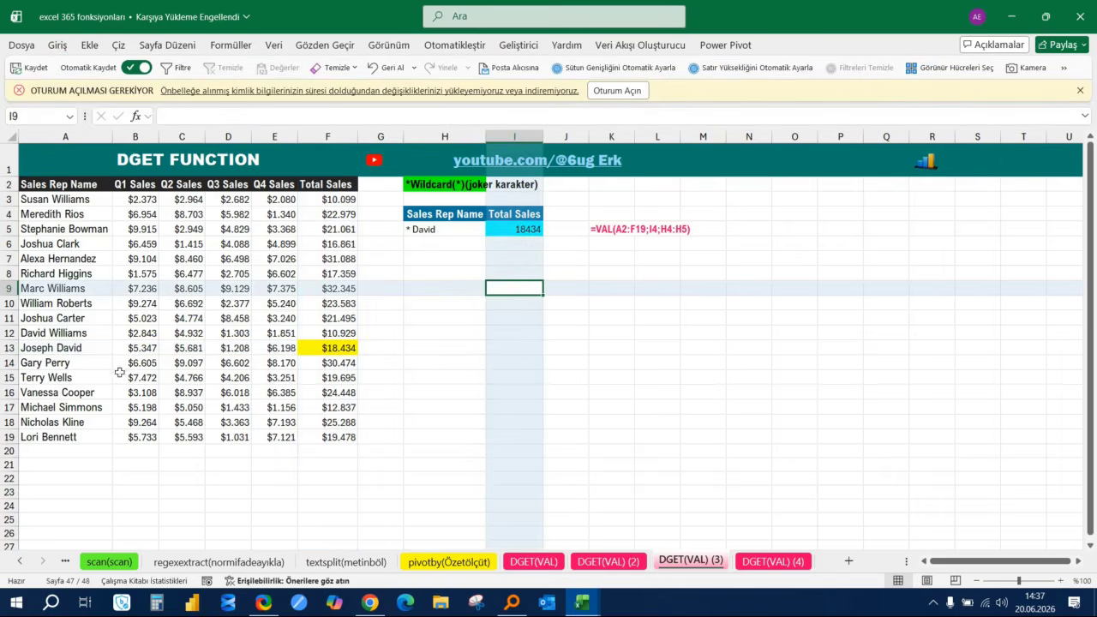
- Replace the surname in A15 with the name used in H5 to test a duplicate wildcard match, and undo the edit
{"action": "left_click", "coordinate": [74, 379]}
{"action": "key", "text": "F2"}
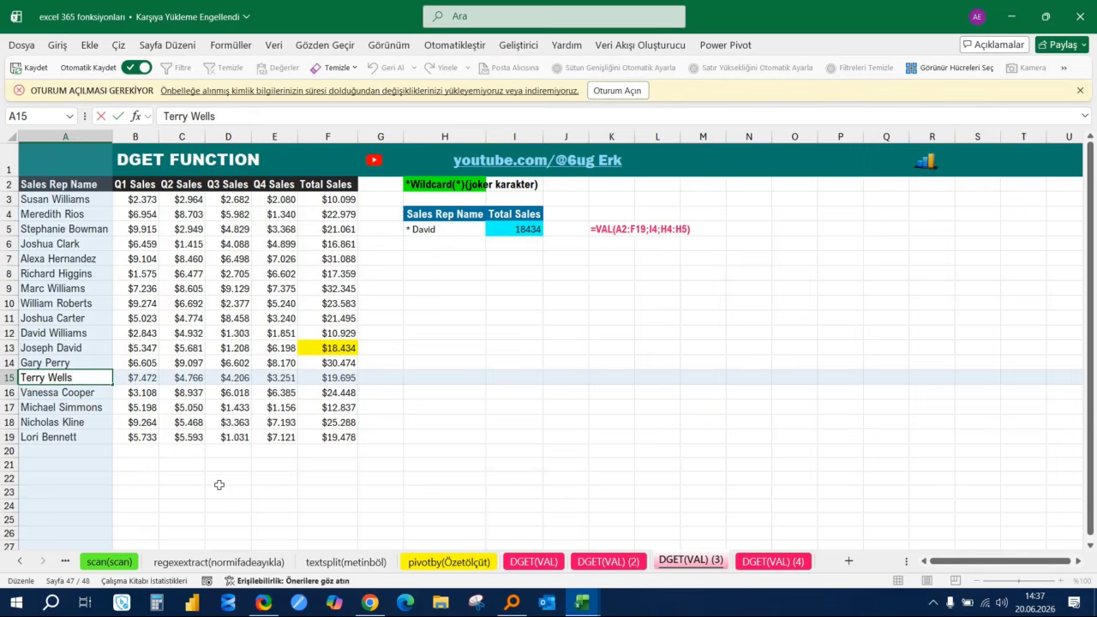
{"action": "key", "text": "BackSpace"}
{"action": "key", "text": "BackSpace"}
{"action": "key", "text": "BackSpace"}
{"action": "key", "text": "BackSpace"}
{"action": "key", "text": "BackSpace"}
{"action": "key", "text": "BackSpace"}
{"action": "key", "text": "Return"}
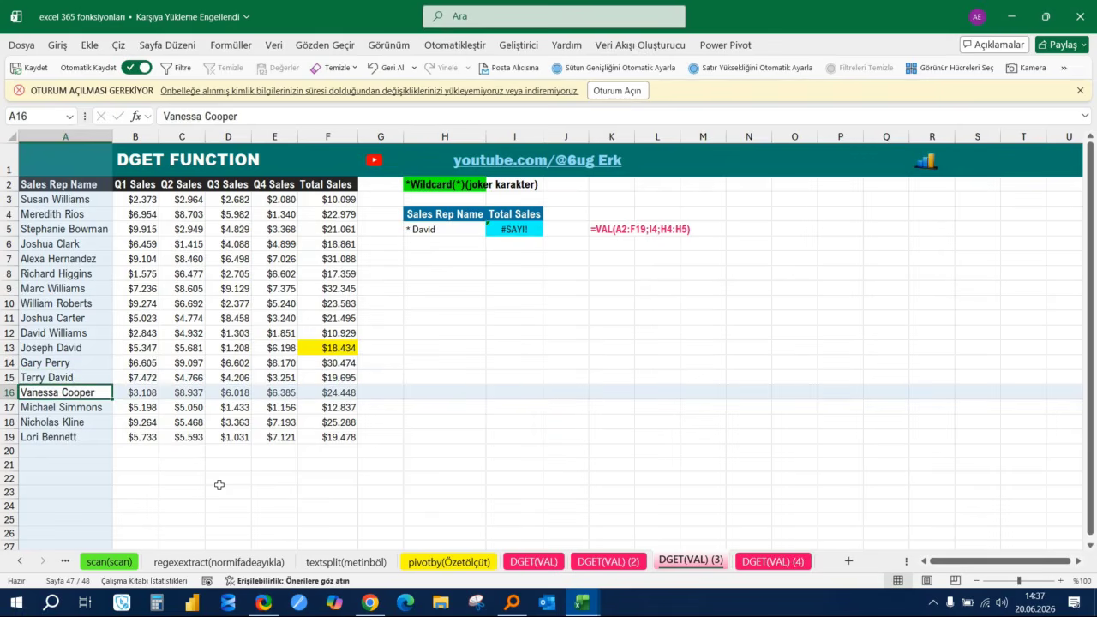
{"action": "key", "text": "ctrl+z"}
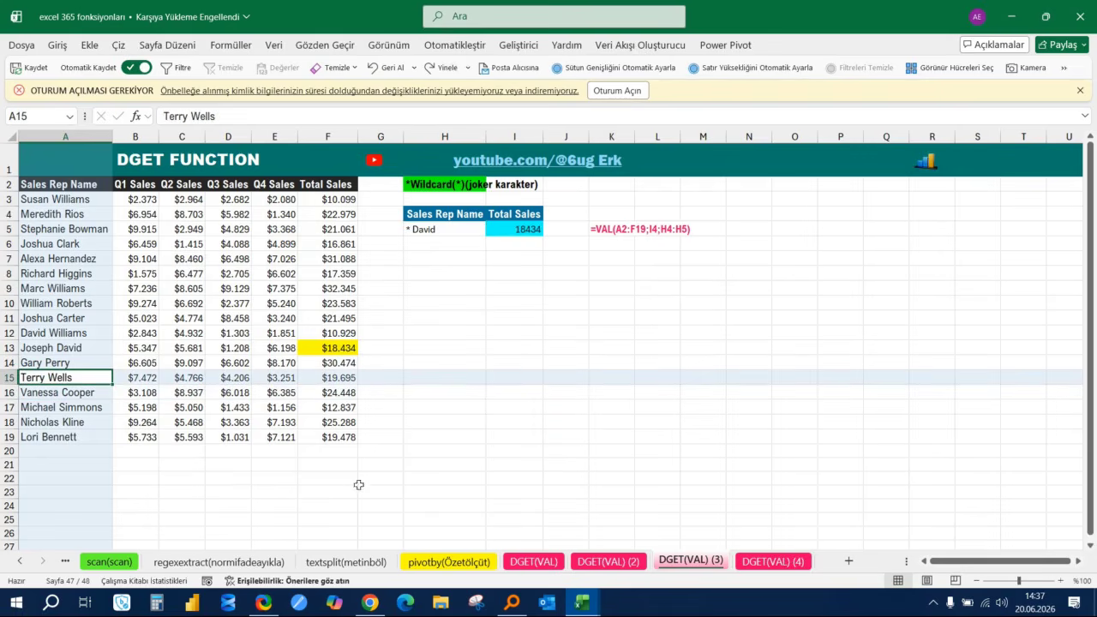
- Go to the DGET(VAL) (4) sheet and shift the restrictions text box slightly so it sits just below the criteria table
{"action": "left_click", "coordinate": [449, 319]}
{"action": "left_click", "coordinate": [474, 273]}
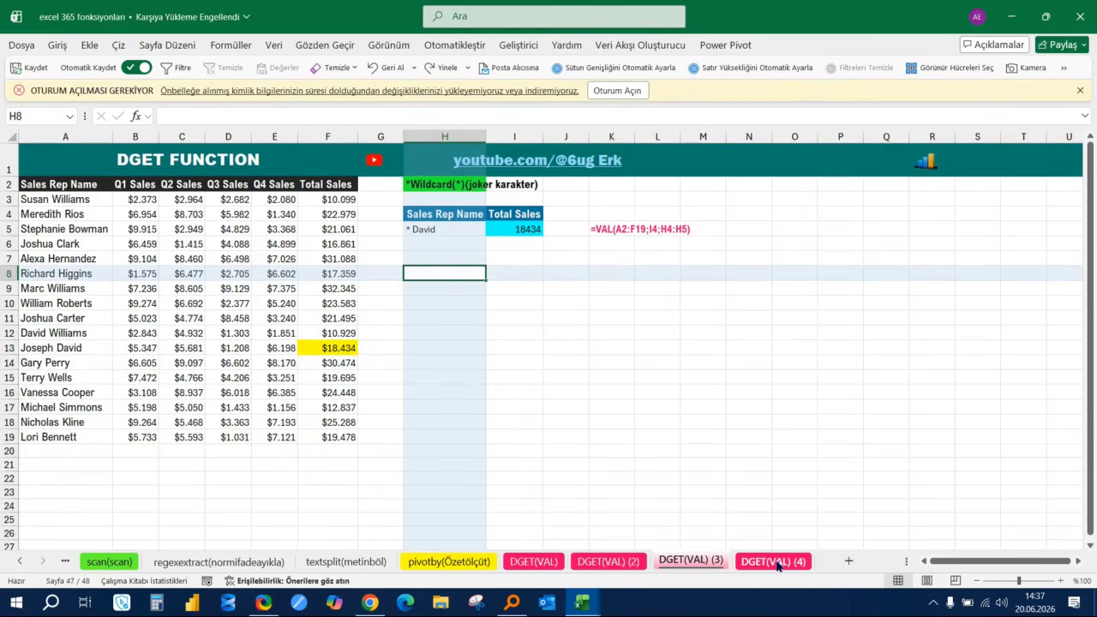
{"action": "left_click", "coordinate": [773, 562]}
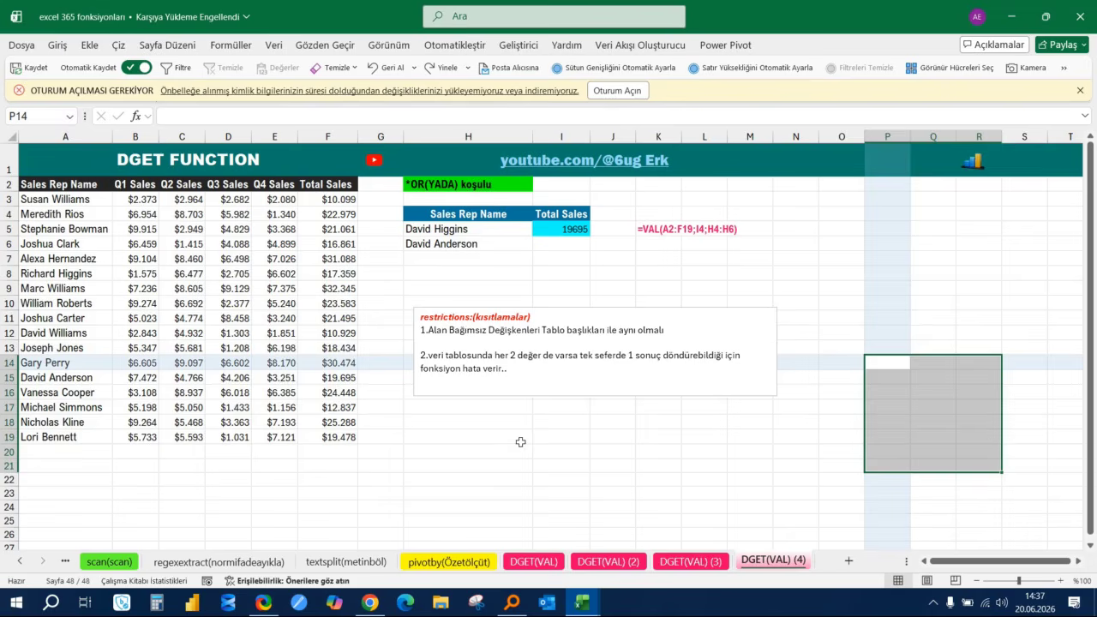
{"action": "left_click", "coordinate": [609, 259]}
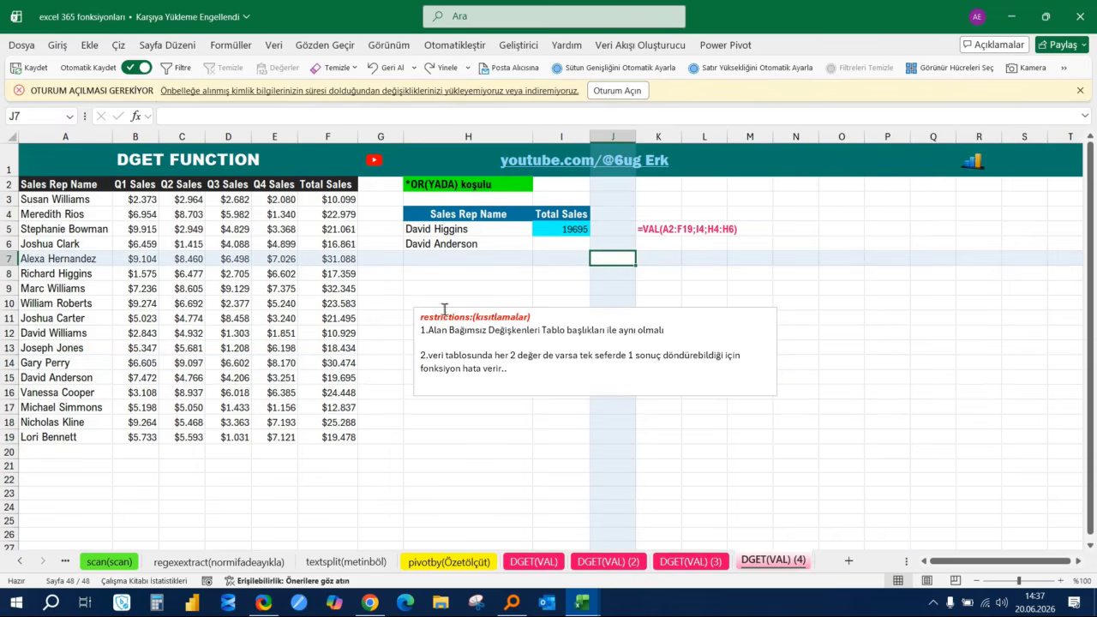
{"action": "left_click", "coordinate": [733, 310]}
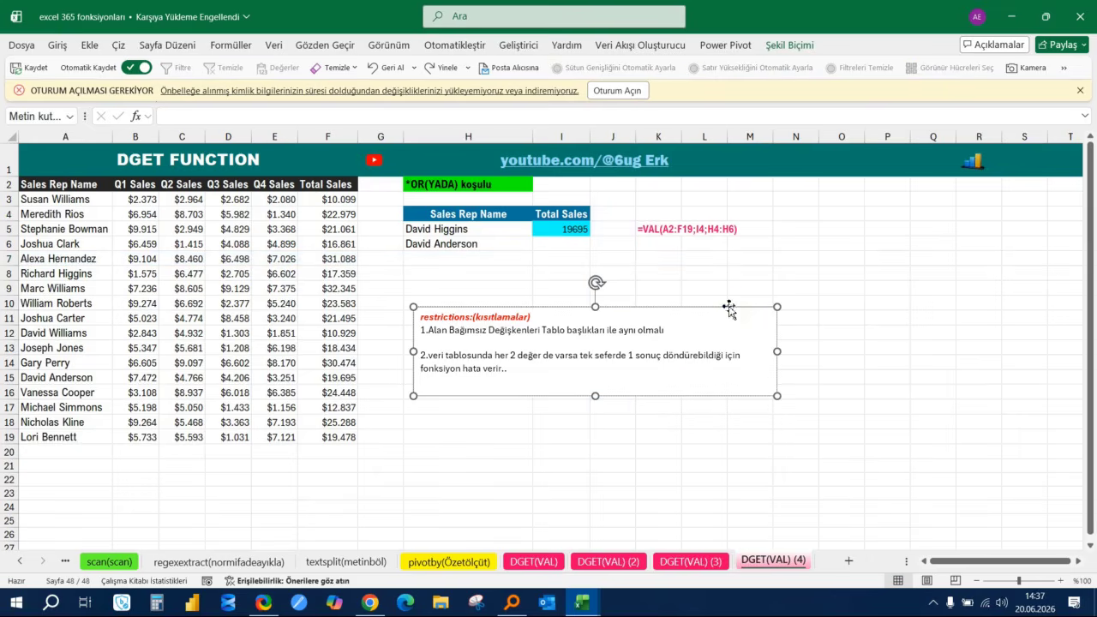
{"action": "mouse_move", "coordinate": [728, 309]}
{"action": "left_mouse_down"}
{"action": "mouse_move", "coordinate": [654, 306]}
{"action": "mouse_move", "coordinate": [711, 314]}
{"action": "left_mouse_up"}
{"action": "left_click", "coordinate": [179, 264]}
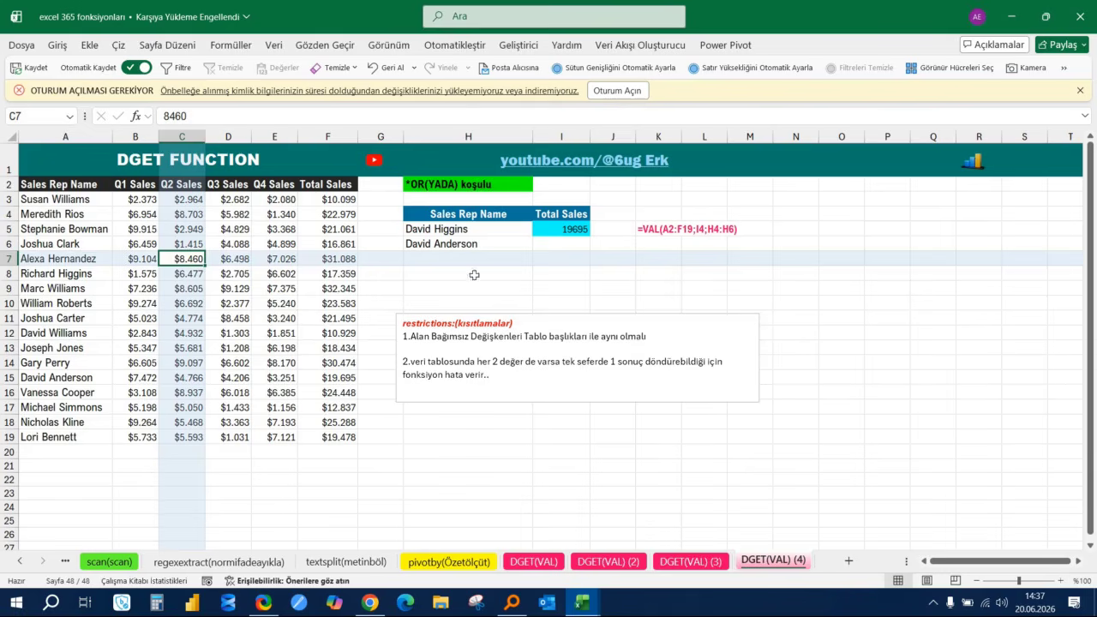
- Review the VAL formula in I5 and the names in A12 and A15 that share a first name
{"action": "left_click", "coordinate": [559, 229]}
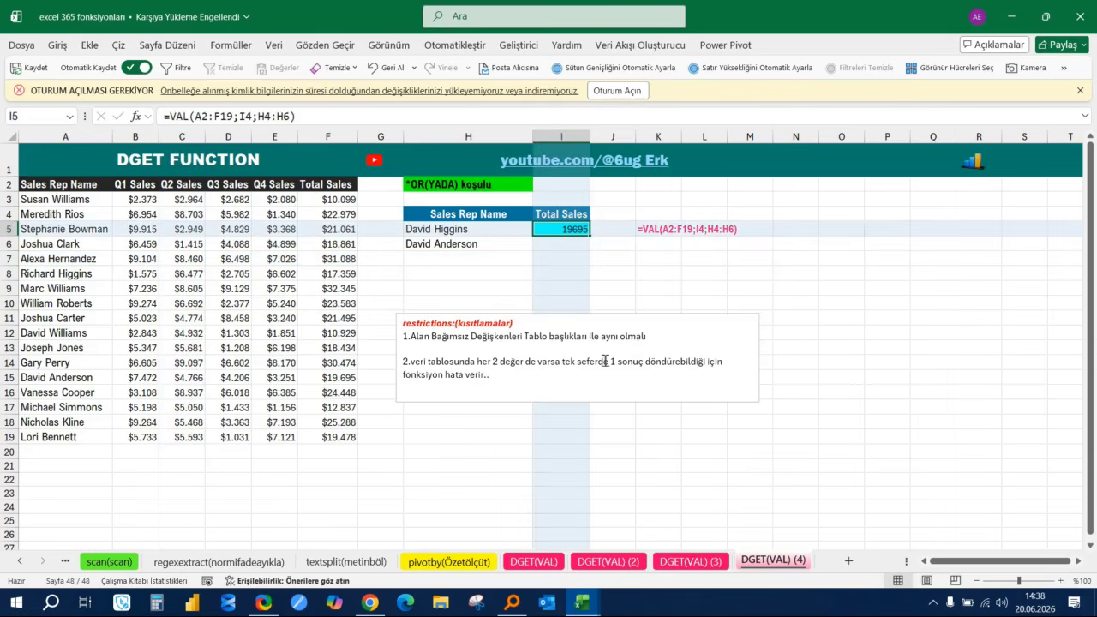
{"action": "left_click", "coordinate": [101, 334]}
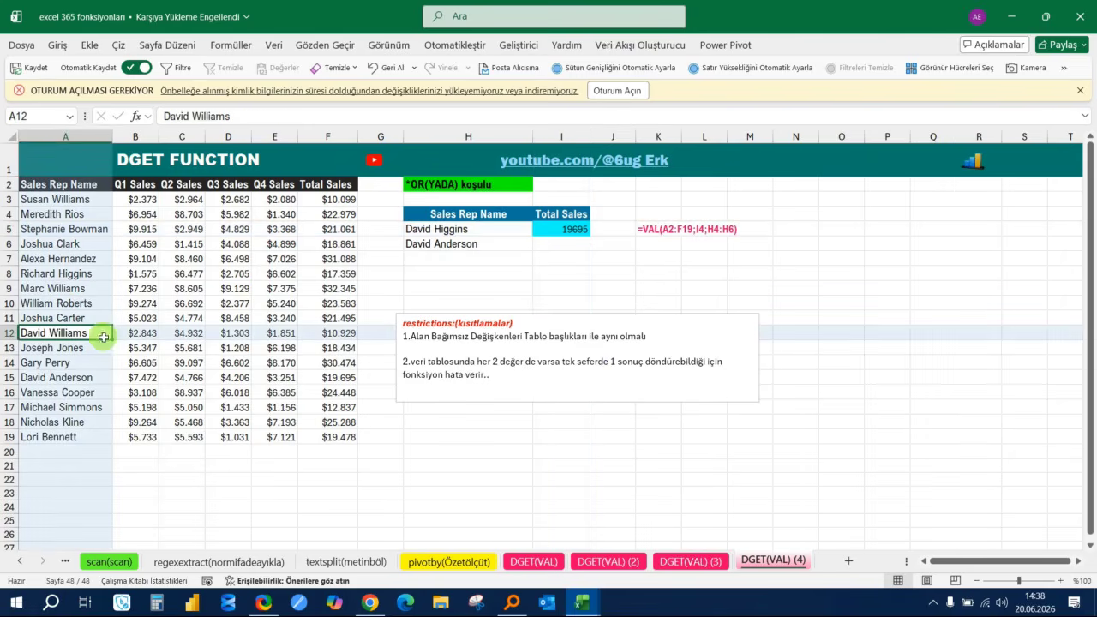
{"action": "left_click", "coordinate": [95, 380]}
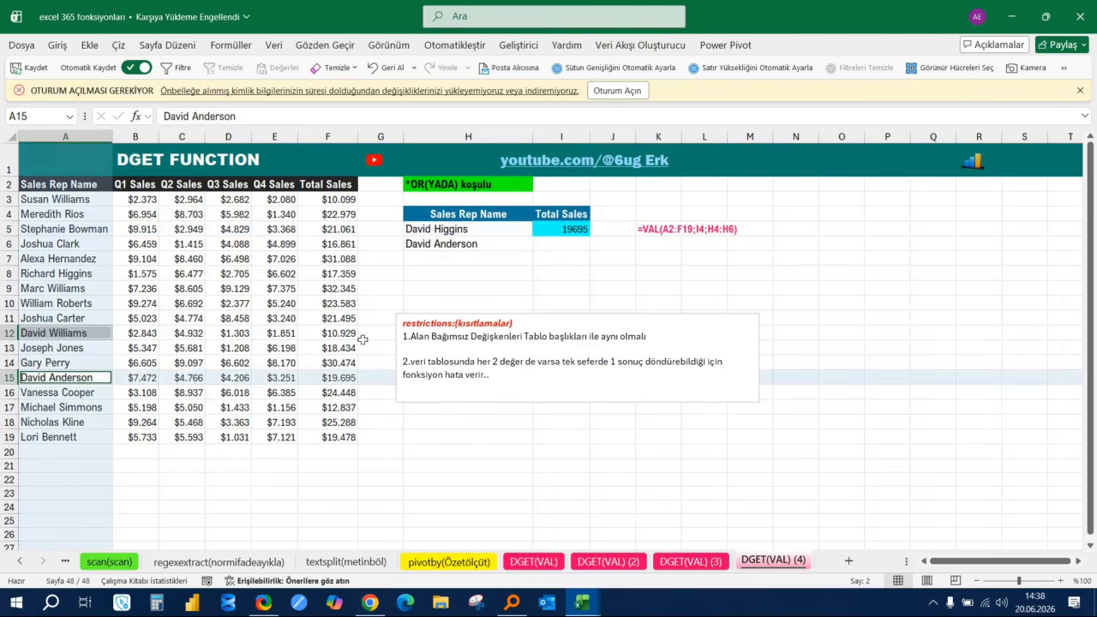
{"action": "left_click", "coordinate": [502, 305]}
{"action": "left_click", "coordinate": [596, 278]}
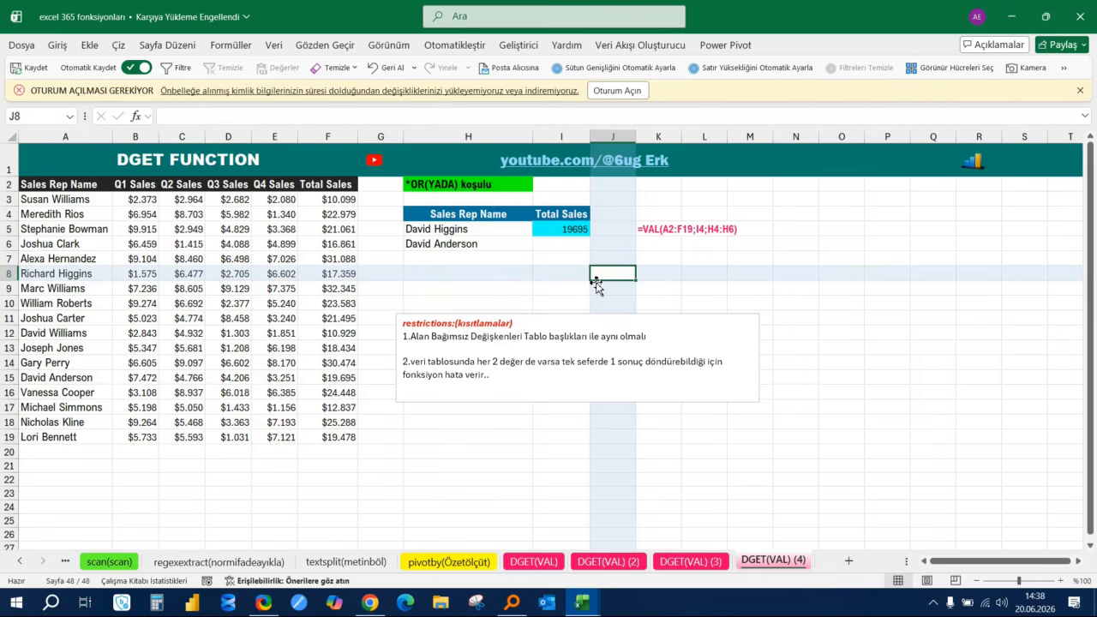
{"action": "left_click", "coordinate": [552, 244]}
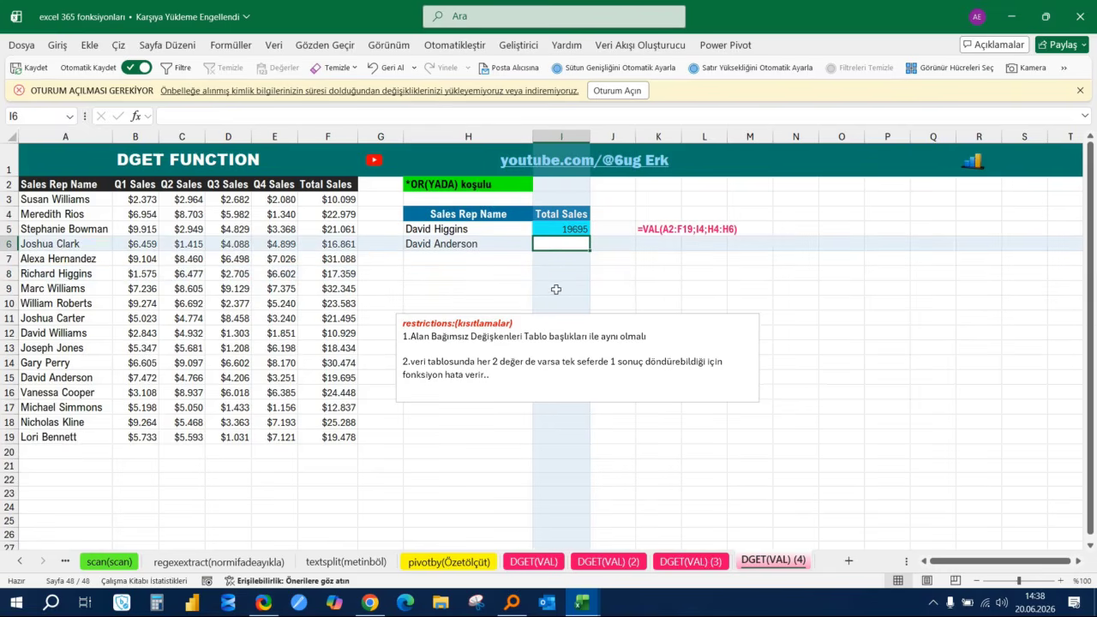
- Clear I5 and re-enter the OR-criteria formula =VAL(A2:F19;I4;H4:H6) in it
{"action": "left_click", "coordinate": [566, 229]}
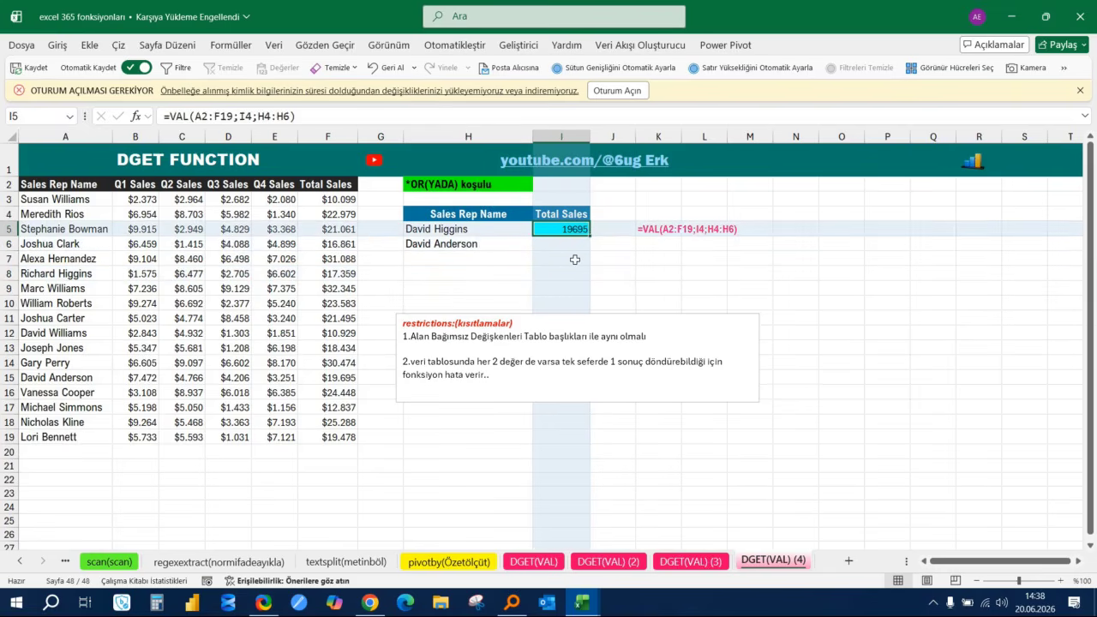
{"action": "key", "text": "Delete"}
{"action": "type", "text": "="}
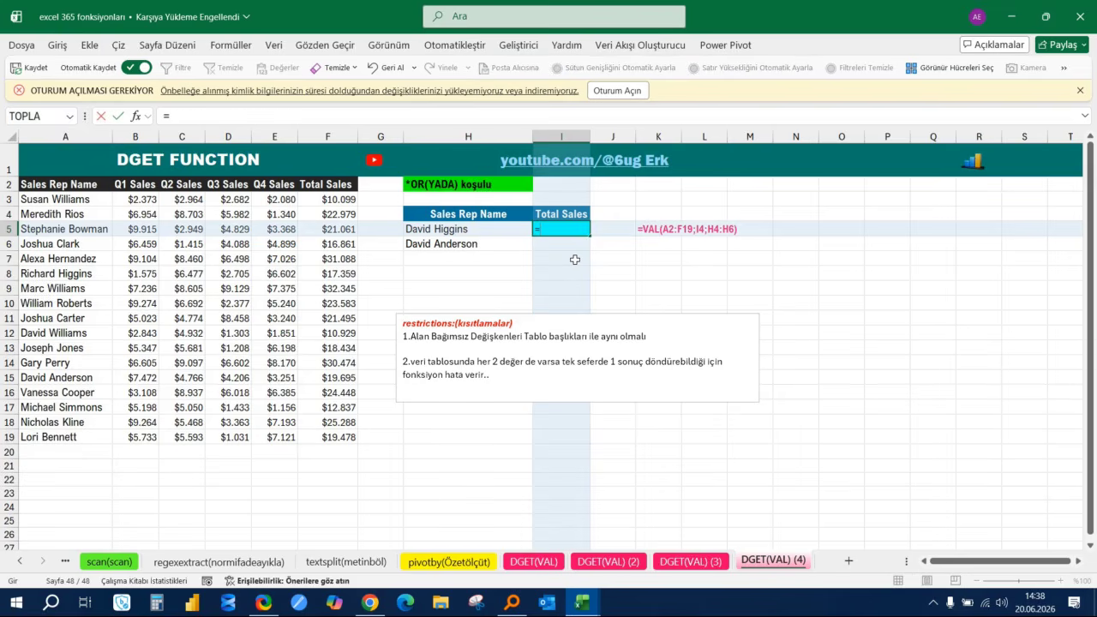
{"action": "type", "text": "val"}
{"action": "key", "text": "Tab"}
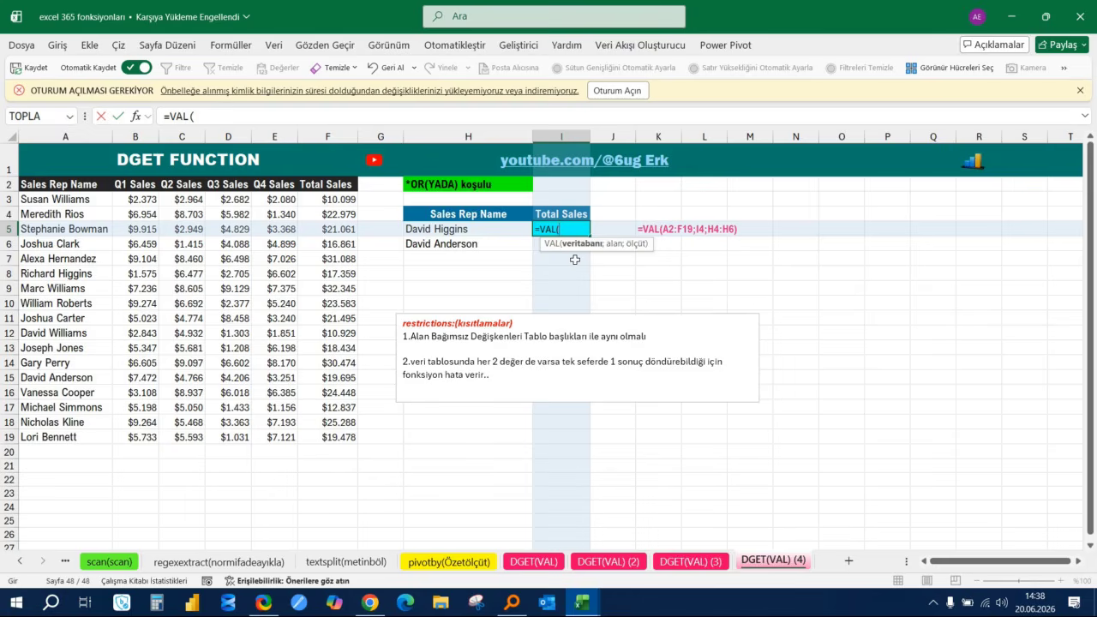
{"action": "left_click_drag", "start_coordinate": [75, 187], "coordinate": [337, 442]}
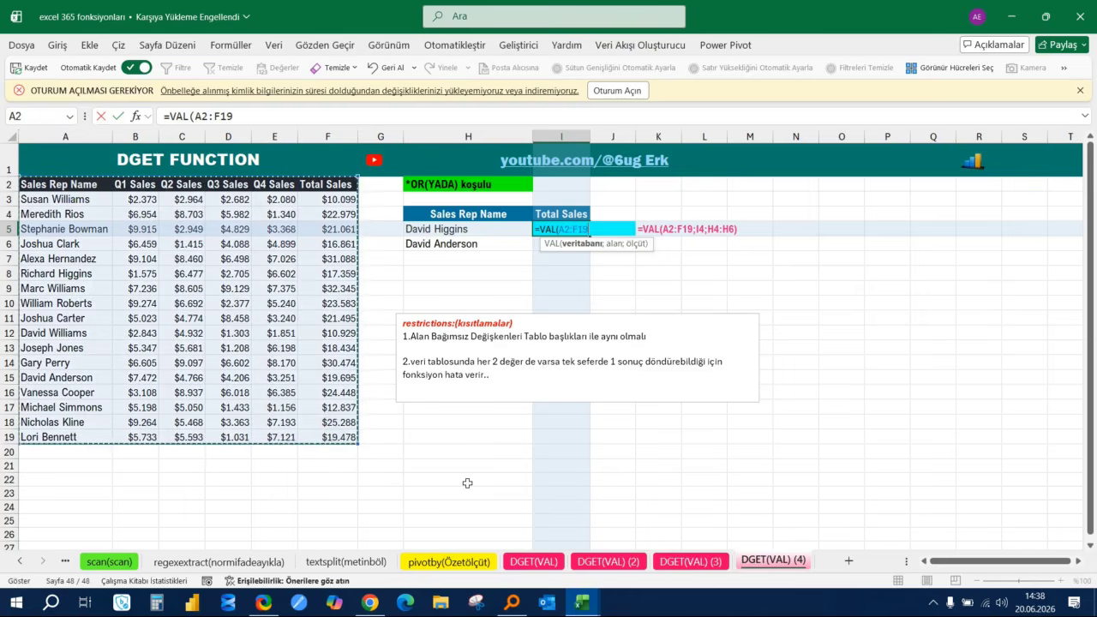
{"action": "type", "text": ";"}
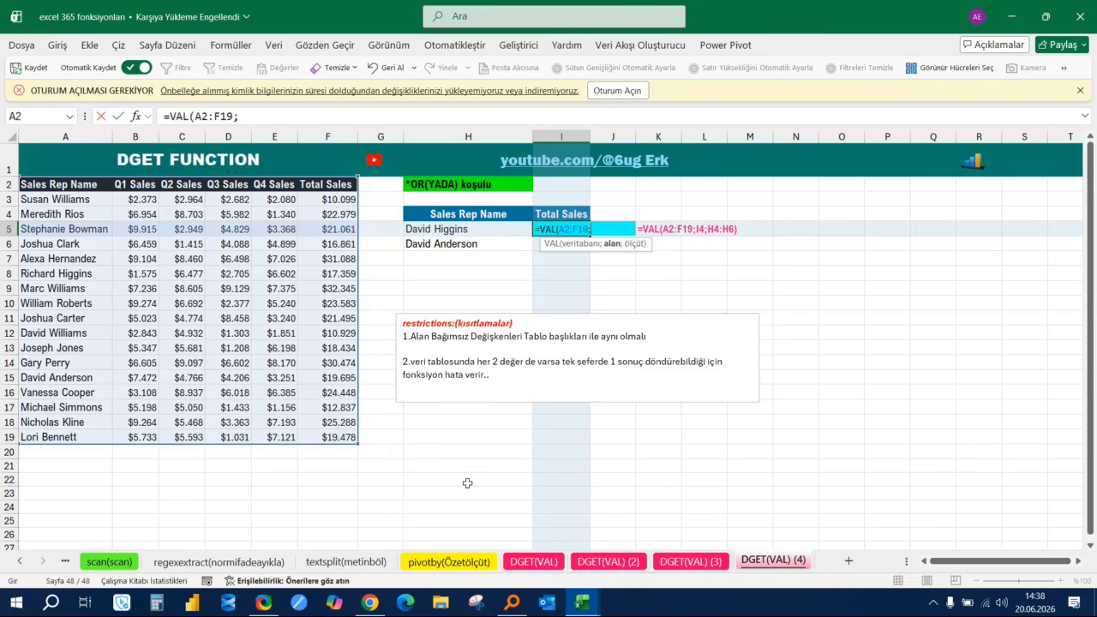
{"action": "left_click", "coordinate": [577, 211]}
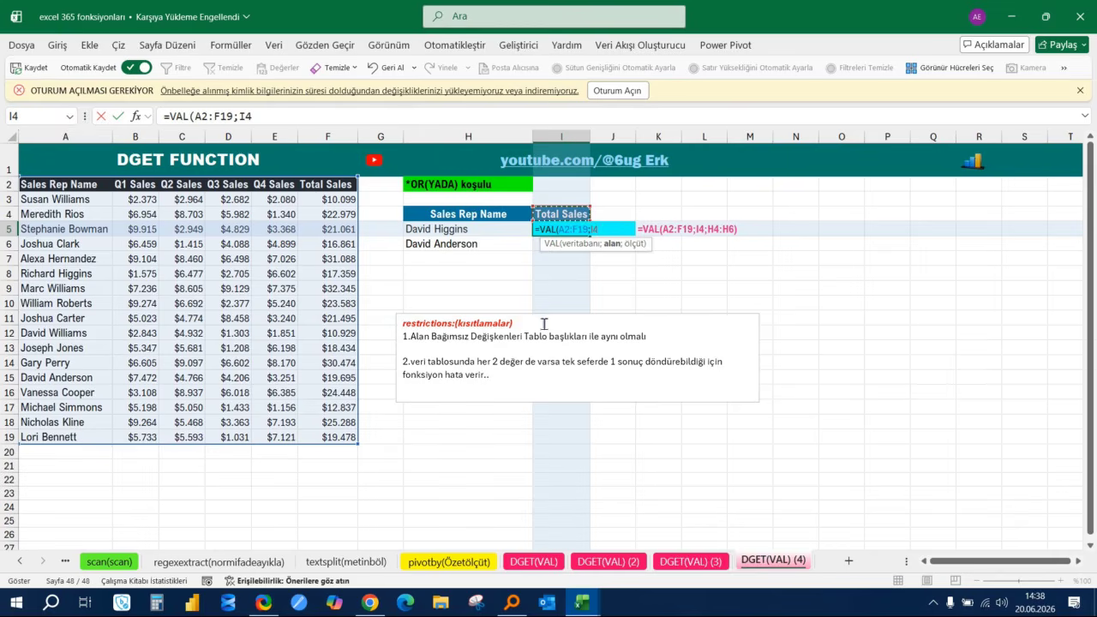
{"action": "type", "text": ";"}
{"action": "left_click_drag", "start_coordinate": [478, 219], "coordinate": [478, 245]}
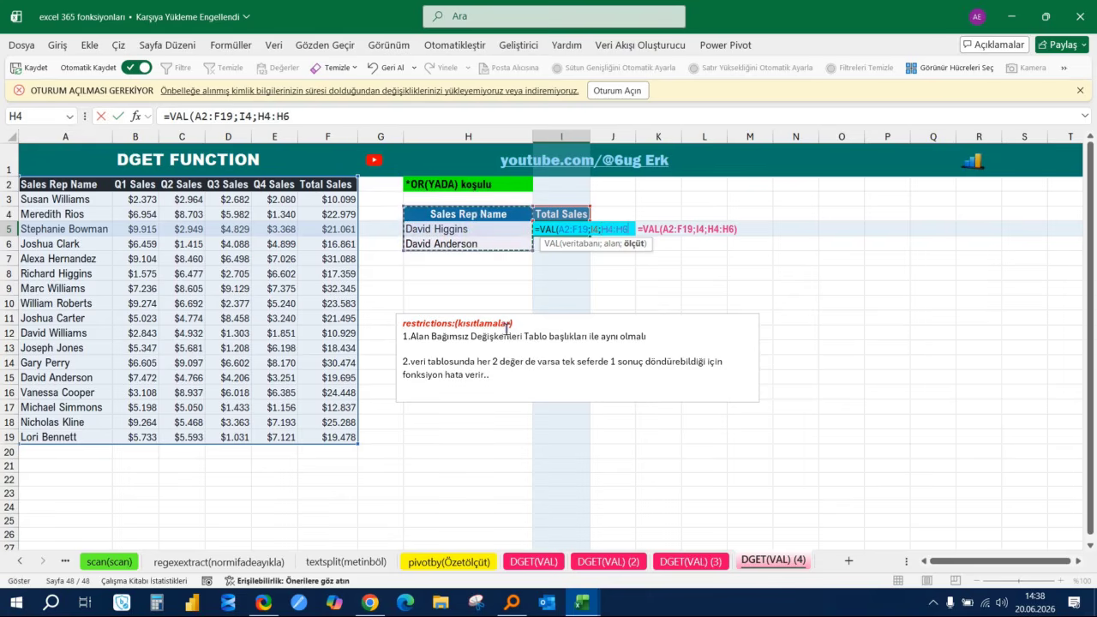
{"action": "type", "text": ")"}
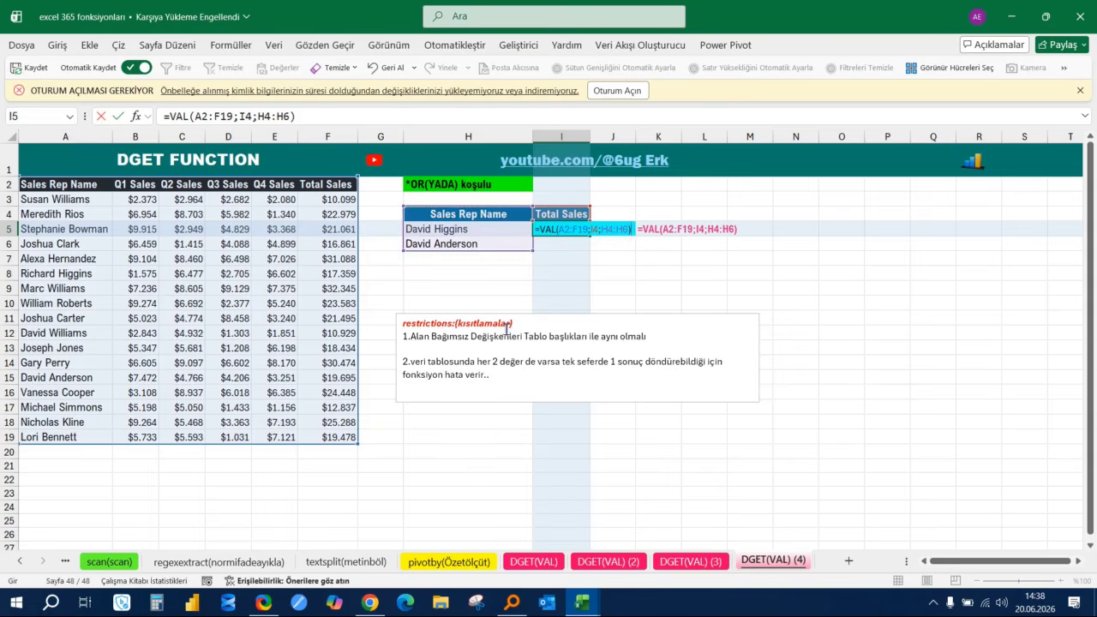
{"action": "key", "text": "Return"}
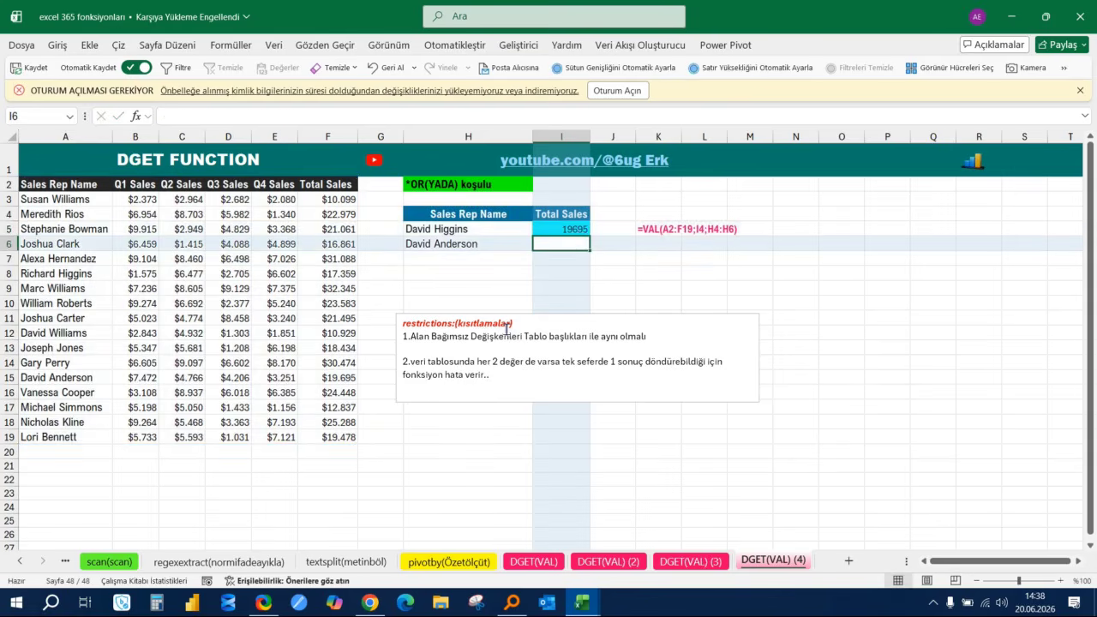
{"action": "key", "text": "Up"}
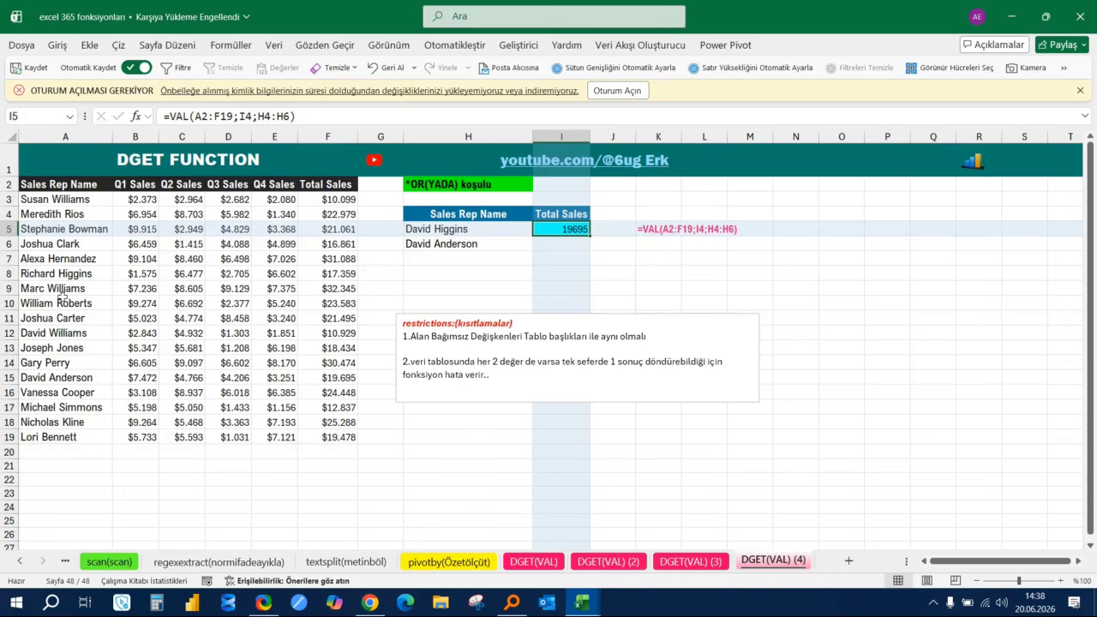
- Check the name in A15 and its total in F15 against the I5 result and the H5 criterion
{"action": "left_click", "coordinate": [86, 380]}
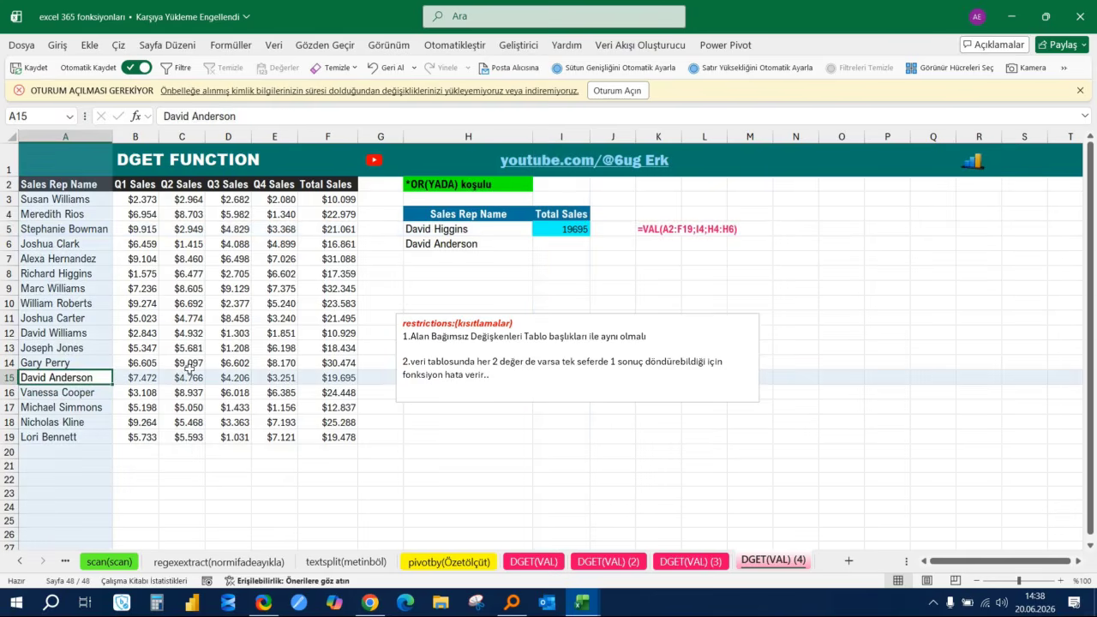
{"action": "left_click", "coordinate": [354, 378]}
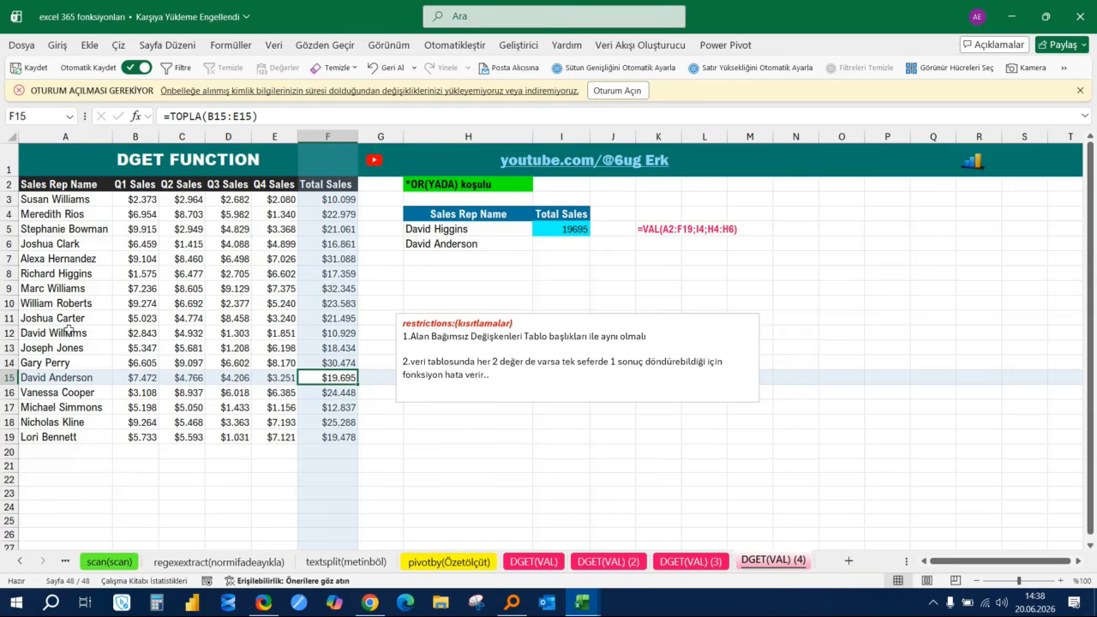
{"action": "left_click", "coordinate": [94, 378]}
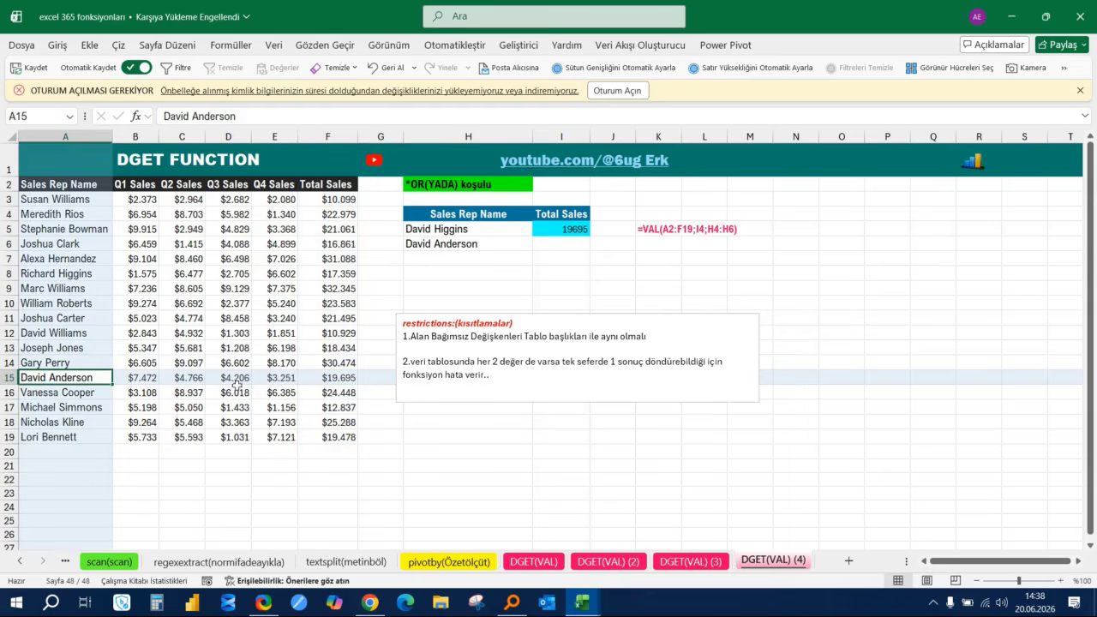
{"action": "left_click", "coordinate": [502, 232]}
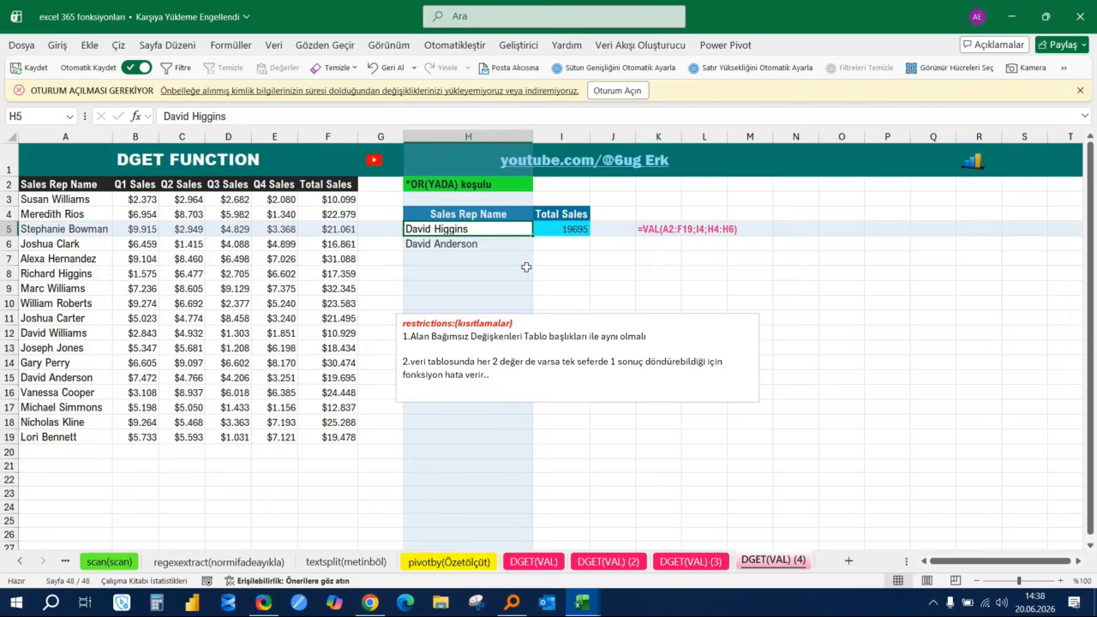
- Compare the F15 total with the H5 criterion and the I5 formula, and check the records in rows 12 and 15
{"action": "left_click", "coordinate": [347, 383]}
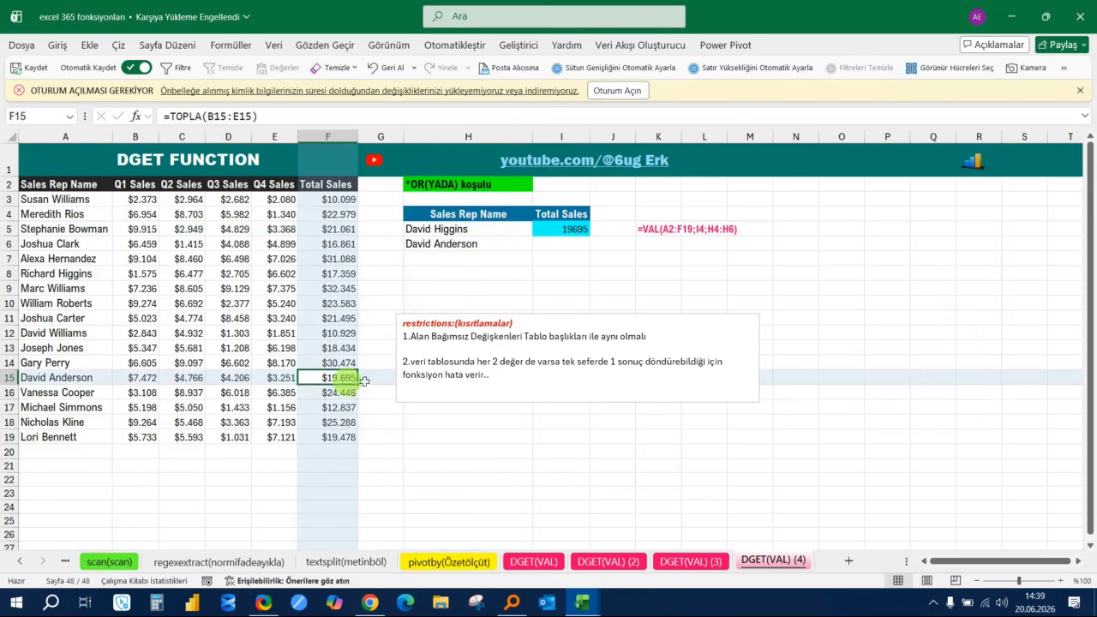
{"action": "left_click", "coordinate": [500, 232]}
{"action": "left_click", "coordinate": [334, 378]}
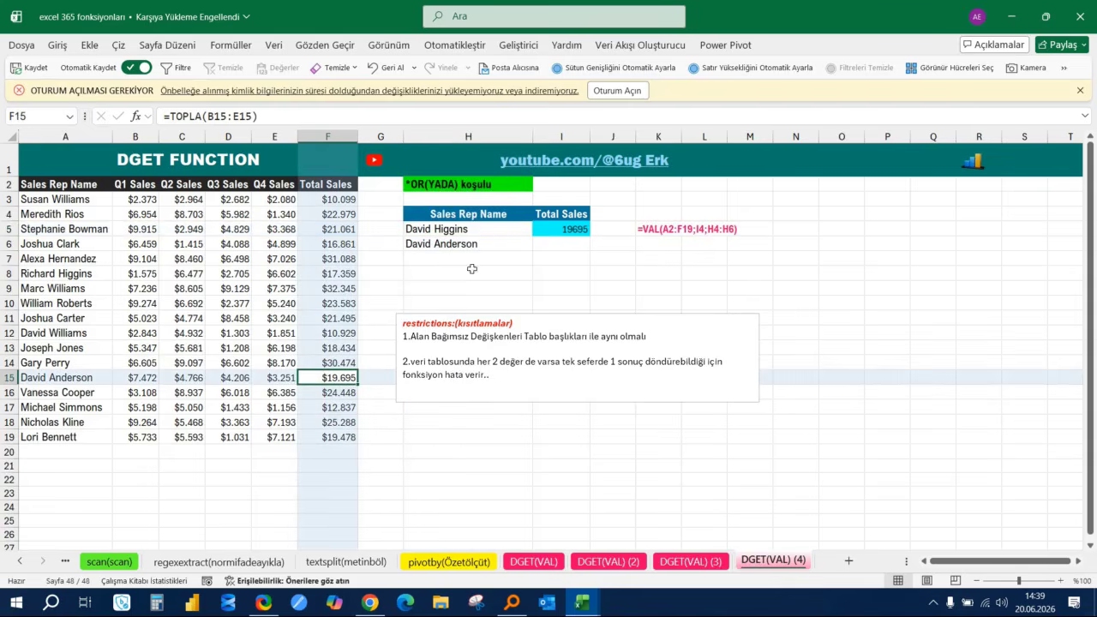
{"action": "left_click", "coordinate": [561, 230]}
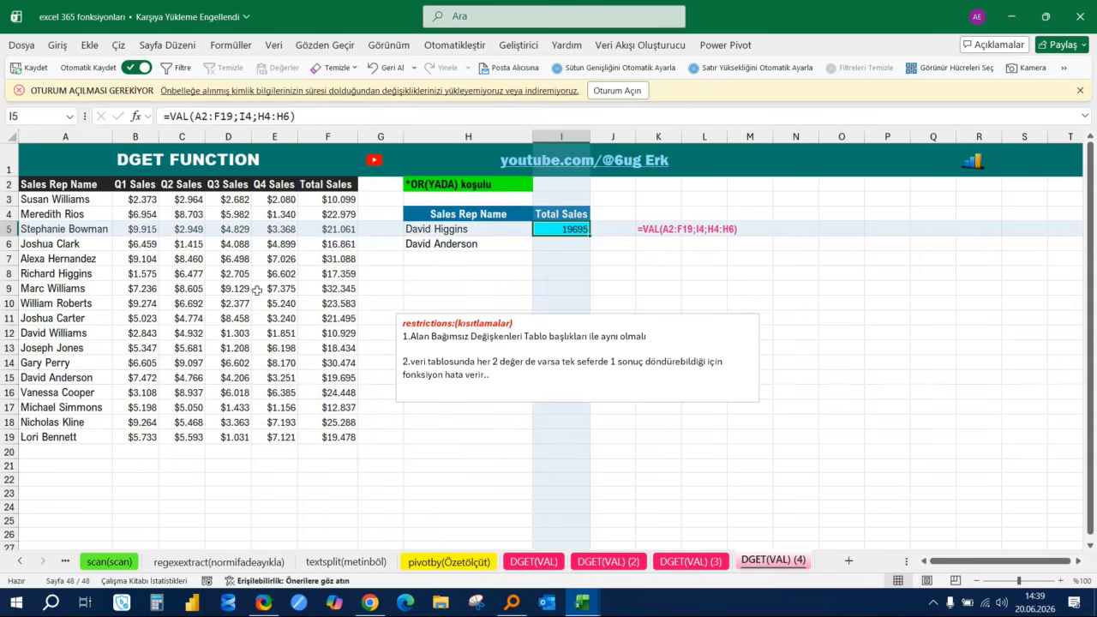
{"action": "left_click", "coordinate": [78, 333]}
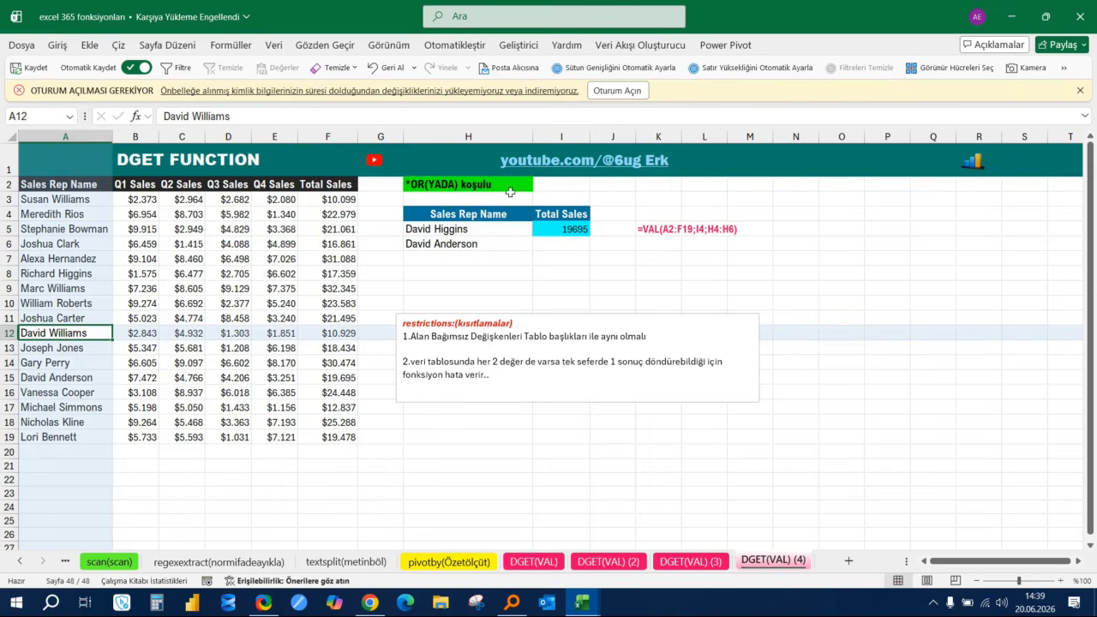
{"action": "left_click_drag", "start_coordinate": [85, 377], "coordinate": [358, 388]}
- Highlight the total in F15 with a yellow fill and undo the highlight
{"action": "left_click", "coordinate": [348, 380]}
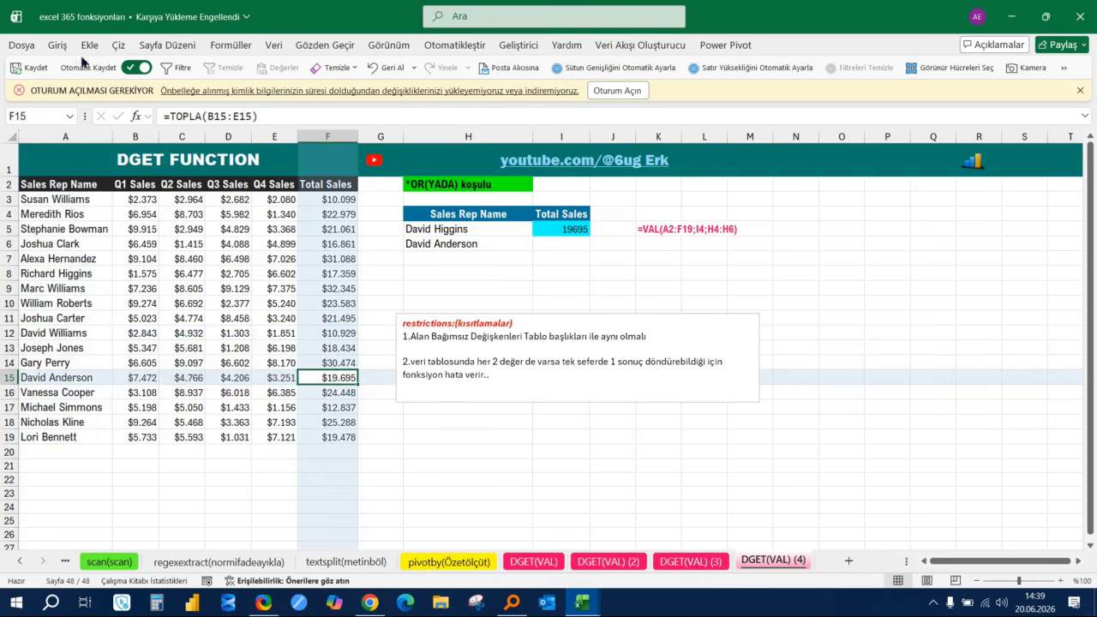
{"action": "left_click", "coordinate": [54, 44]}
{"action": "left_click", "coordinate": [199, 94]}
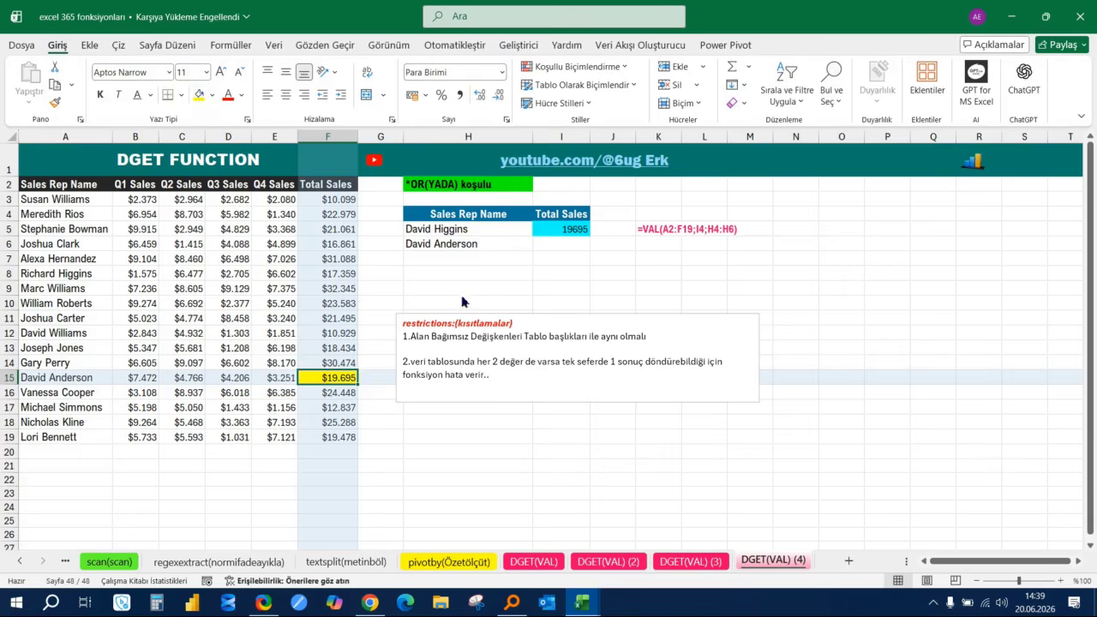
{"action": "left_click", "coordinate": [506, 272]}
{"action": "key", "text": "ctrl+z"}
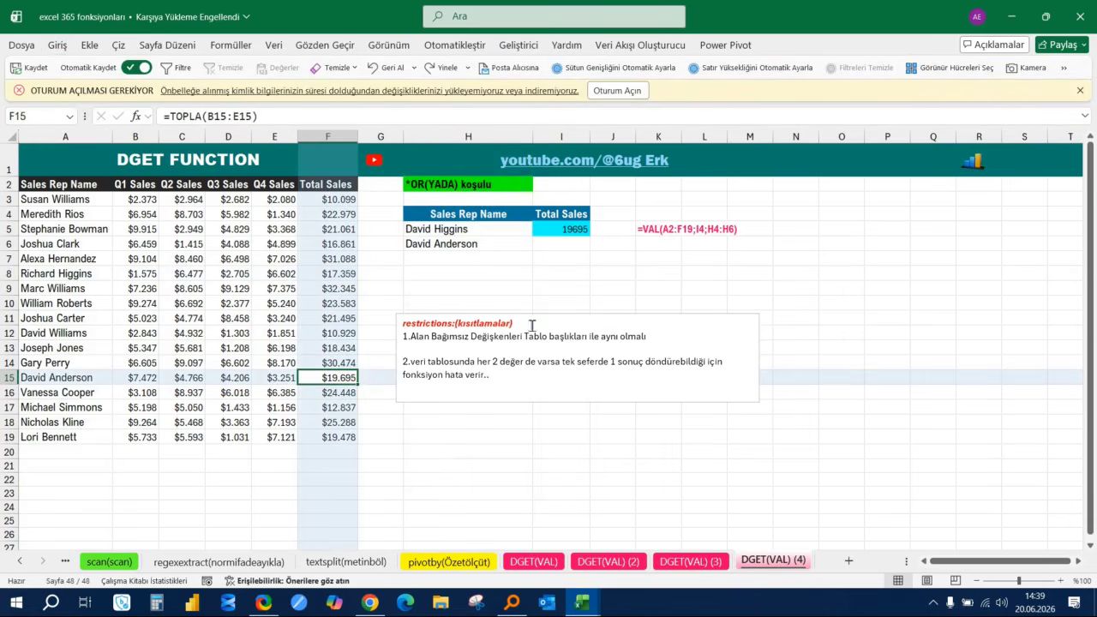
- Review the restrictions note and the OR criteria range H4:H6 with its header
{"action": "left_click", "coordinate": [690, 317]}
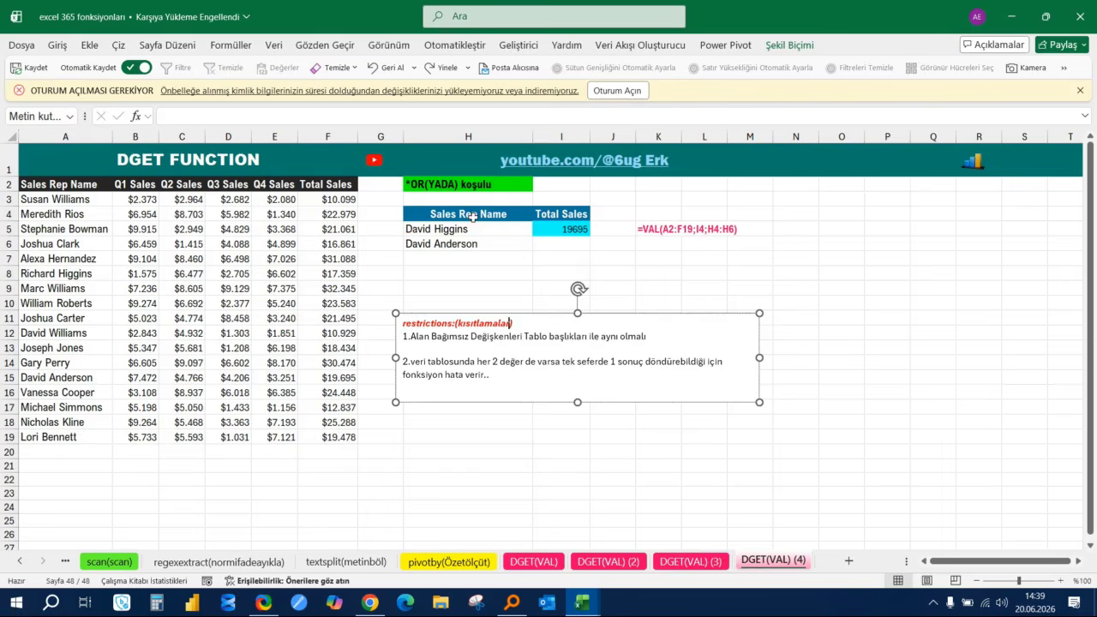
{"action": "left_click_drag", "start_coordinate": [473, 217], "coordinate": [475, 243]}
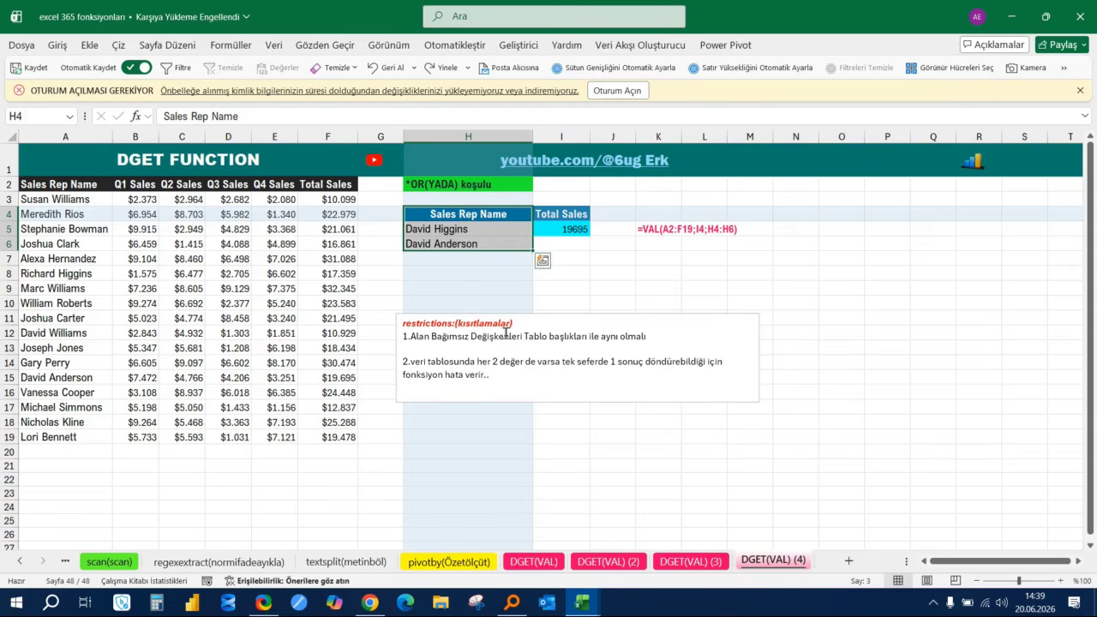
{"action": "left_click", "coordinate": [658, 303]}
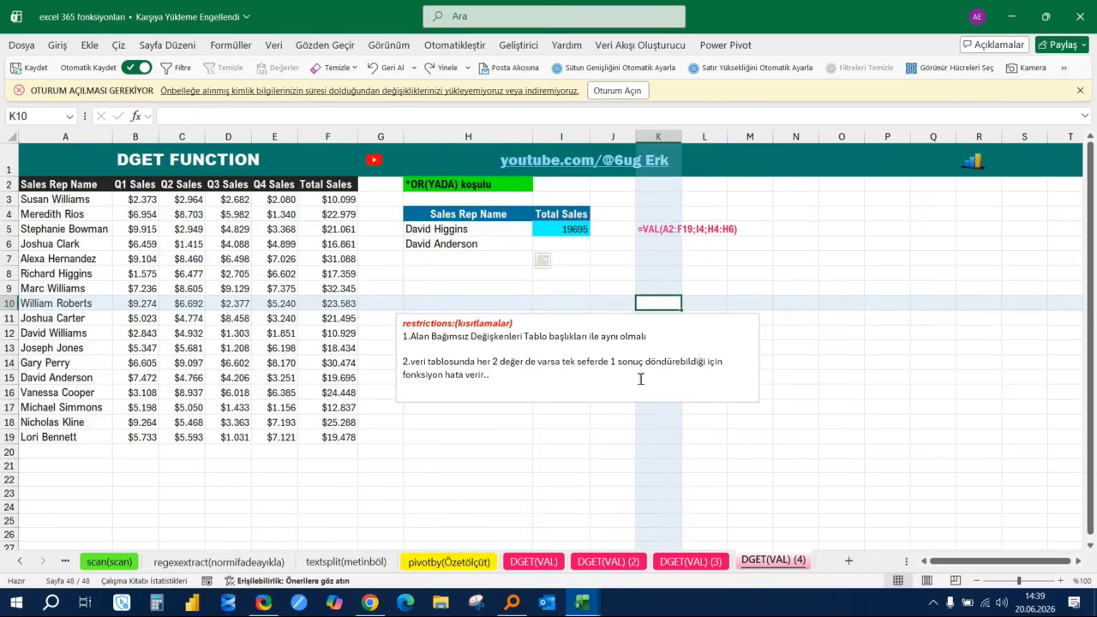